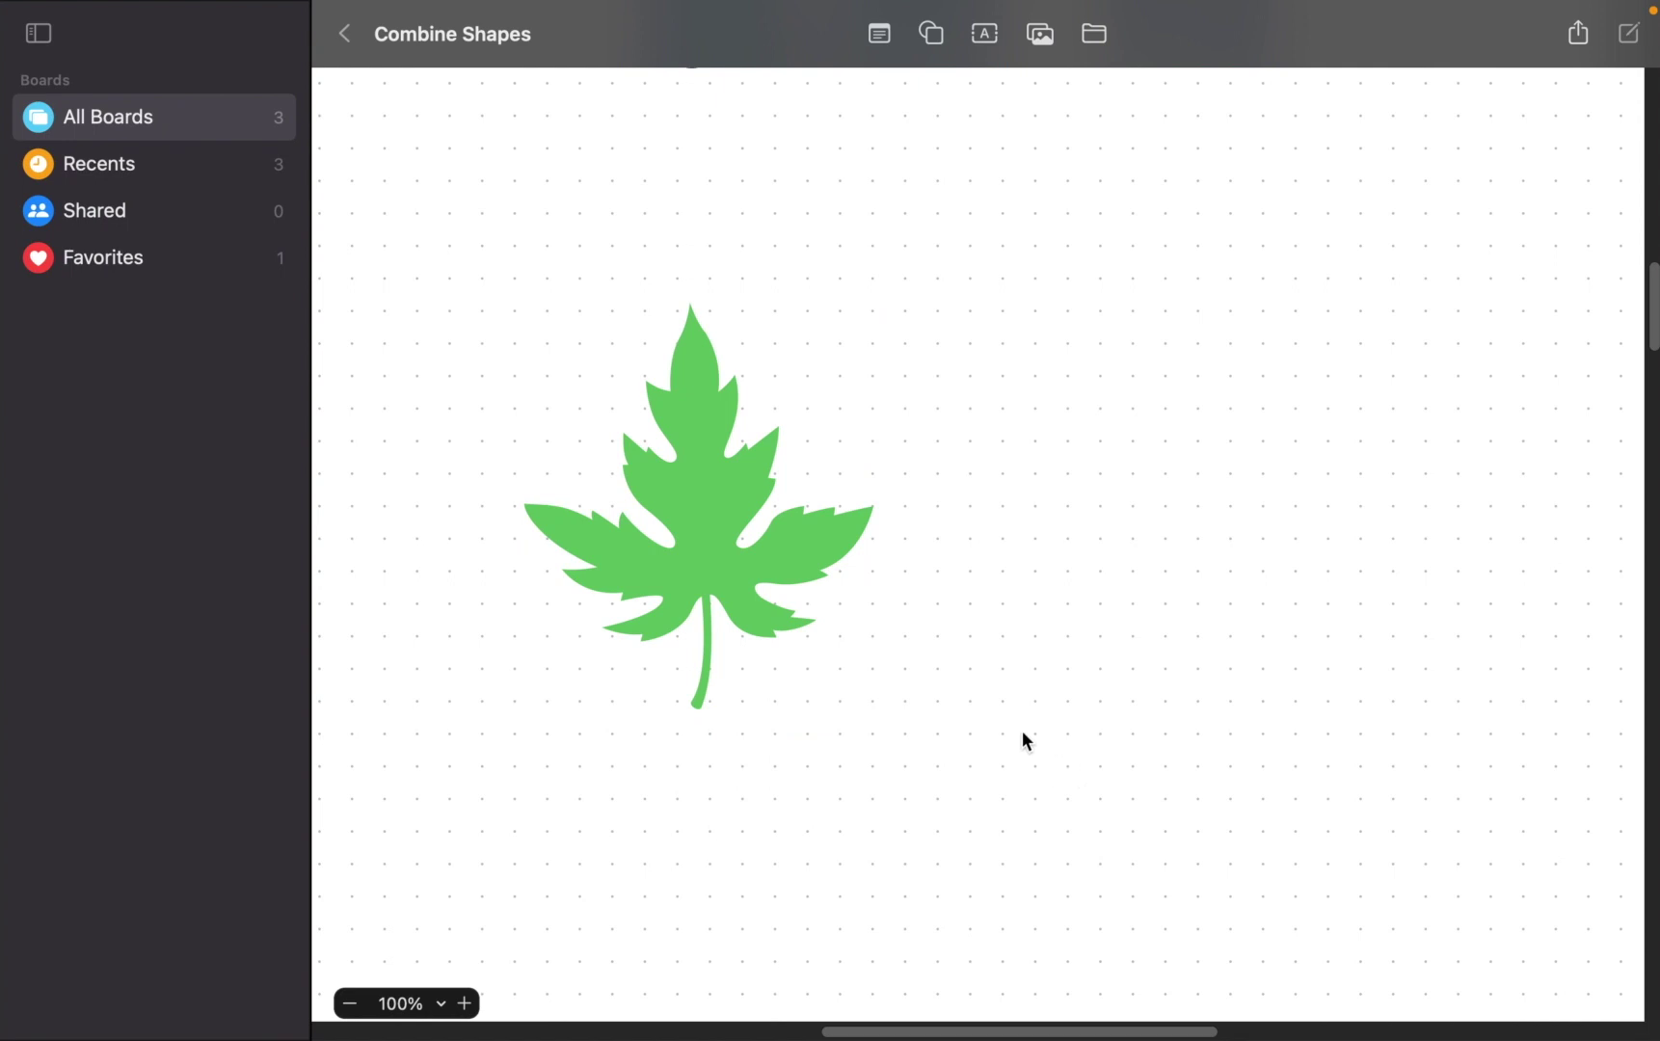
# - Duplicate the green leaf twice and place both copies to the right of the original
pyautogui.rightClick(761, 552)
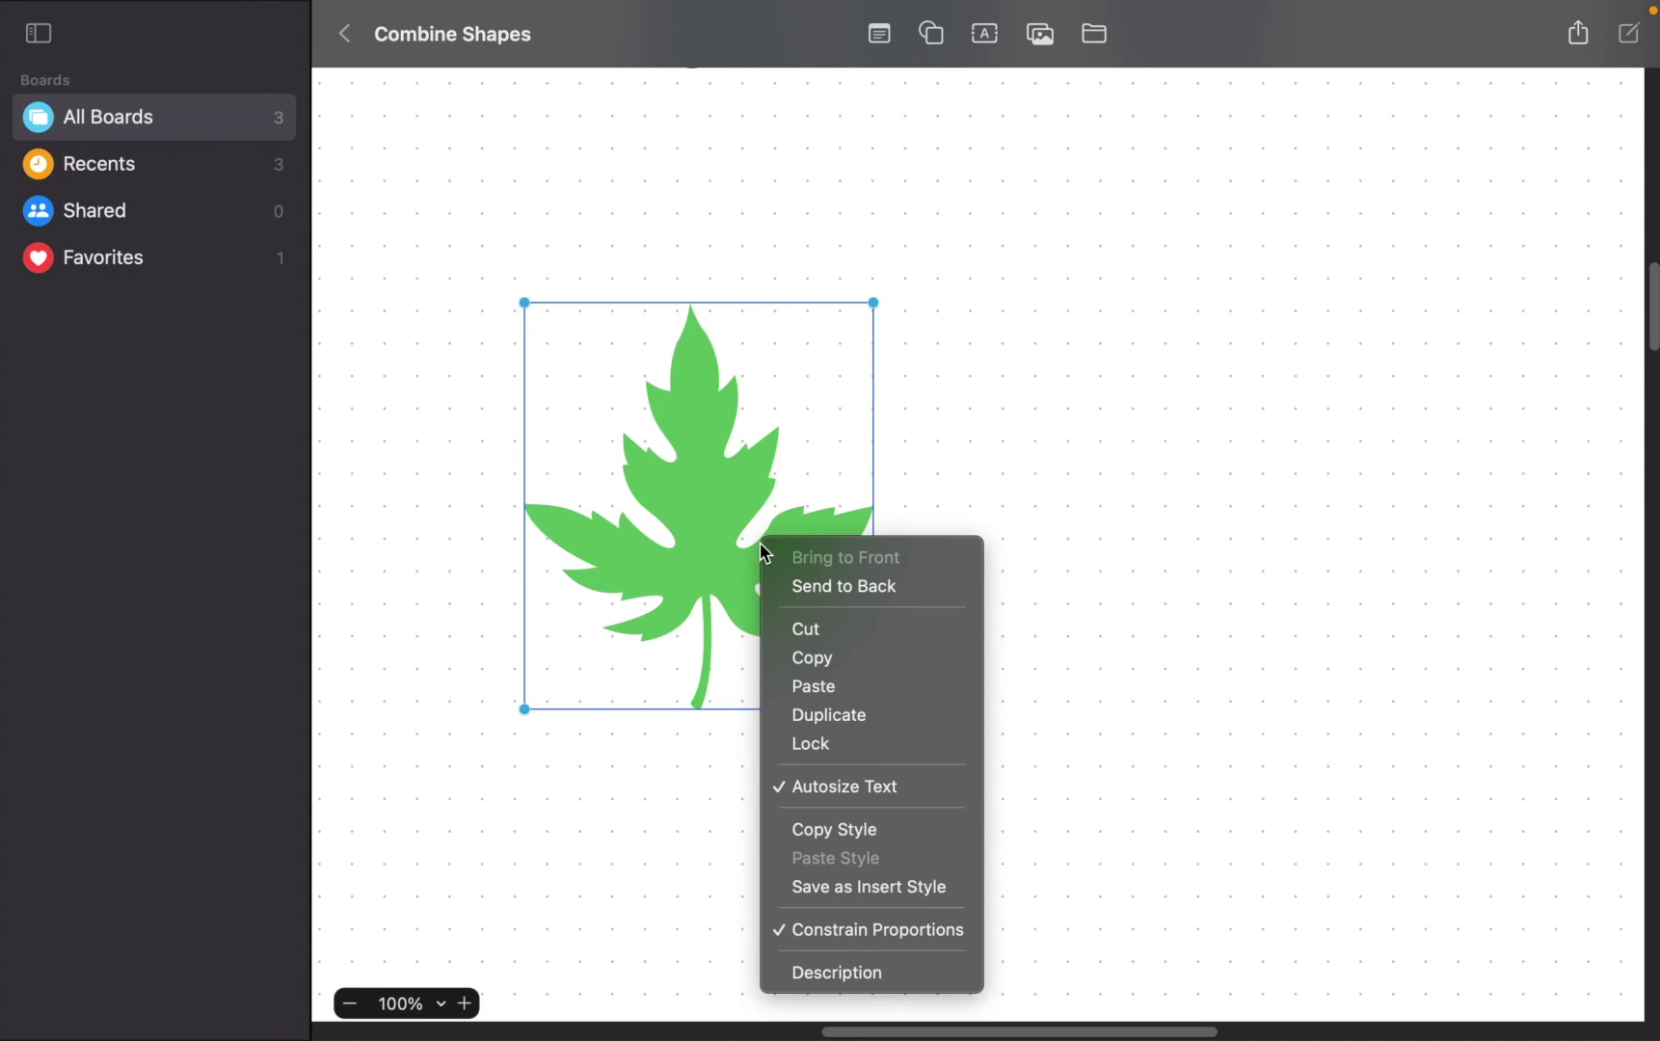
pyautogui.click(857, 725)
pyautogui.moveTo(797, 571); pyautogui.dragTo(1116, 504)
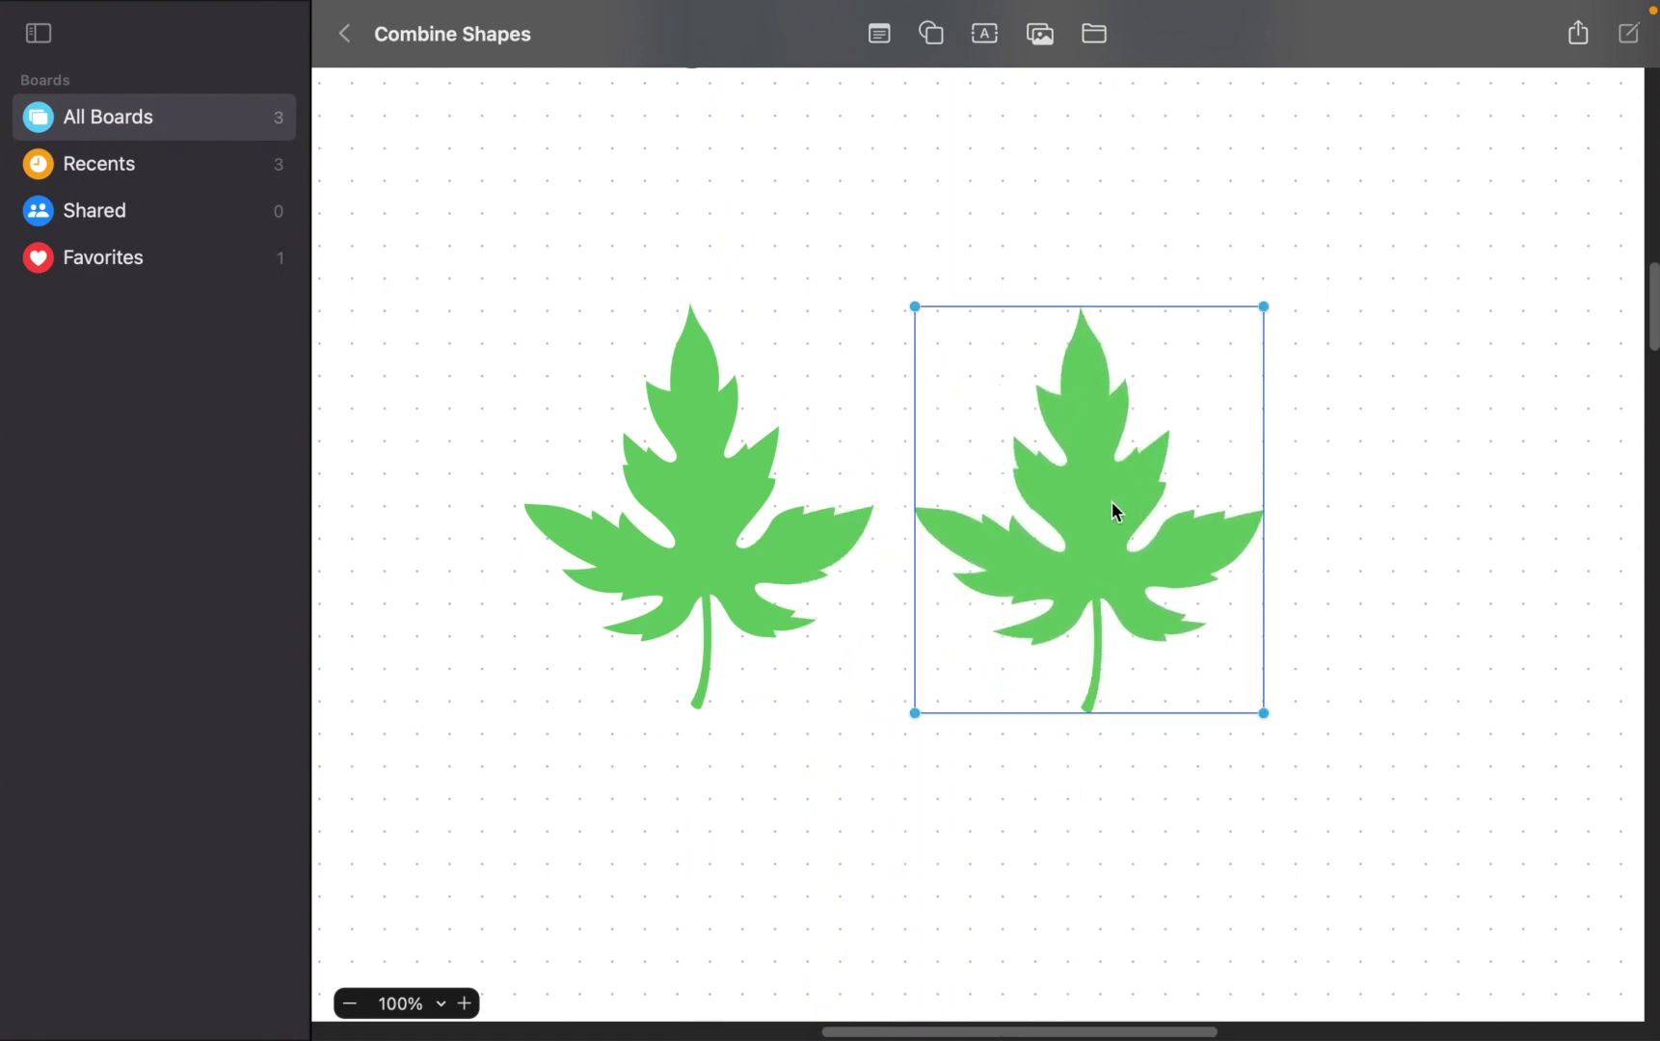
pyautogui.rightClick(1114, 511)
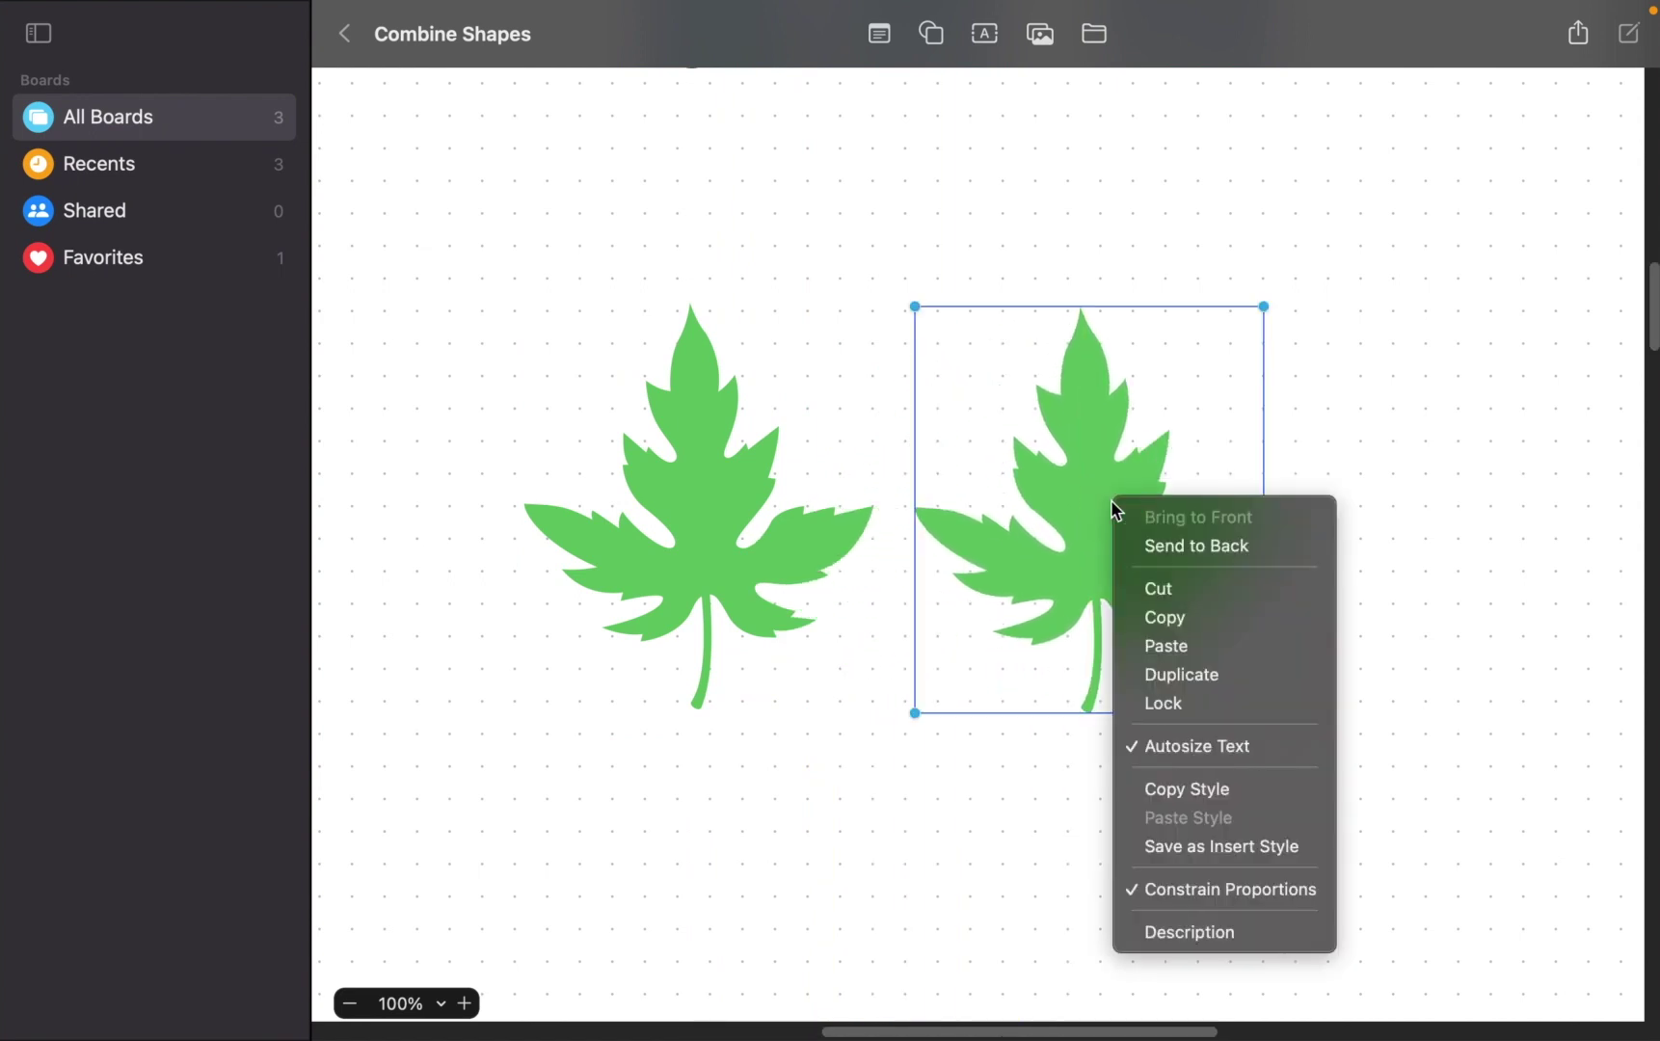
pyautogui.click(1174, 676)
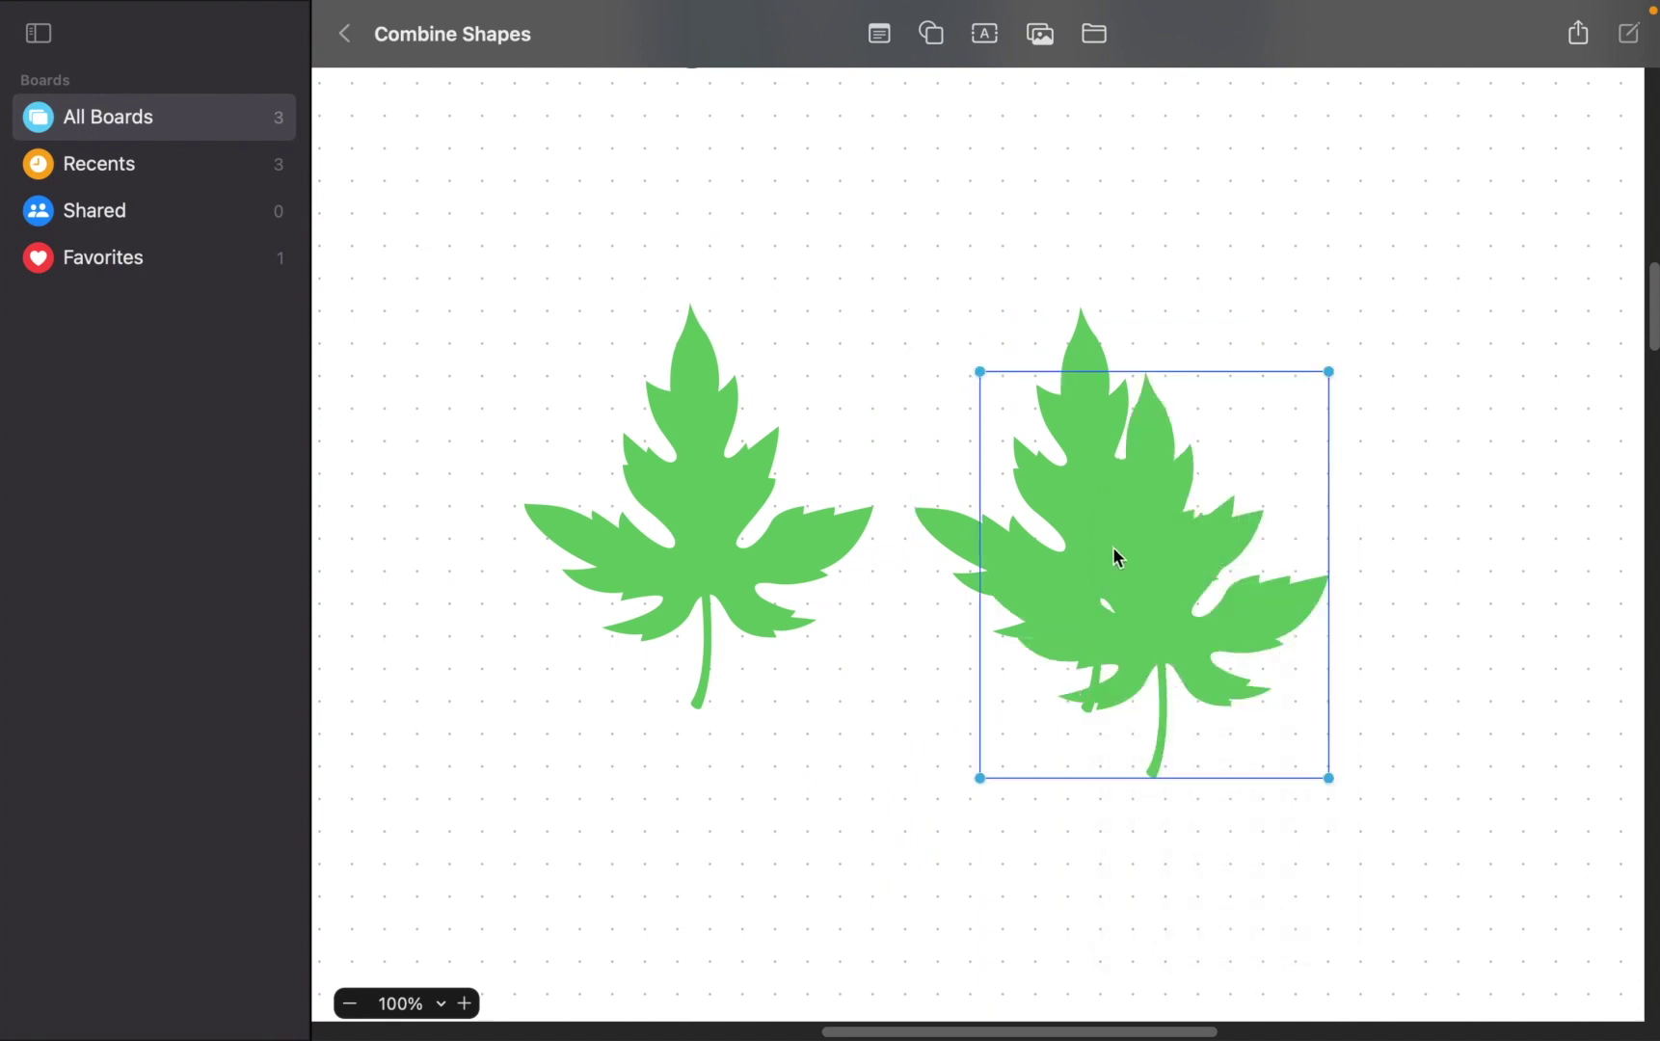
pyautogui.moveTo(1116, 549); pyautogui.dragTo(1360, 492)
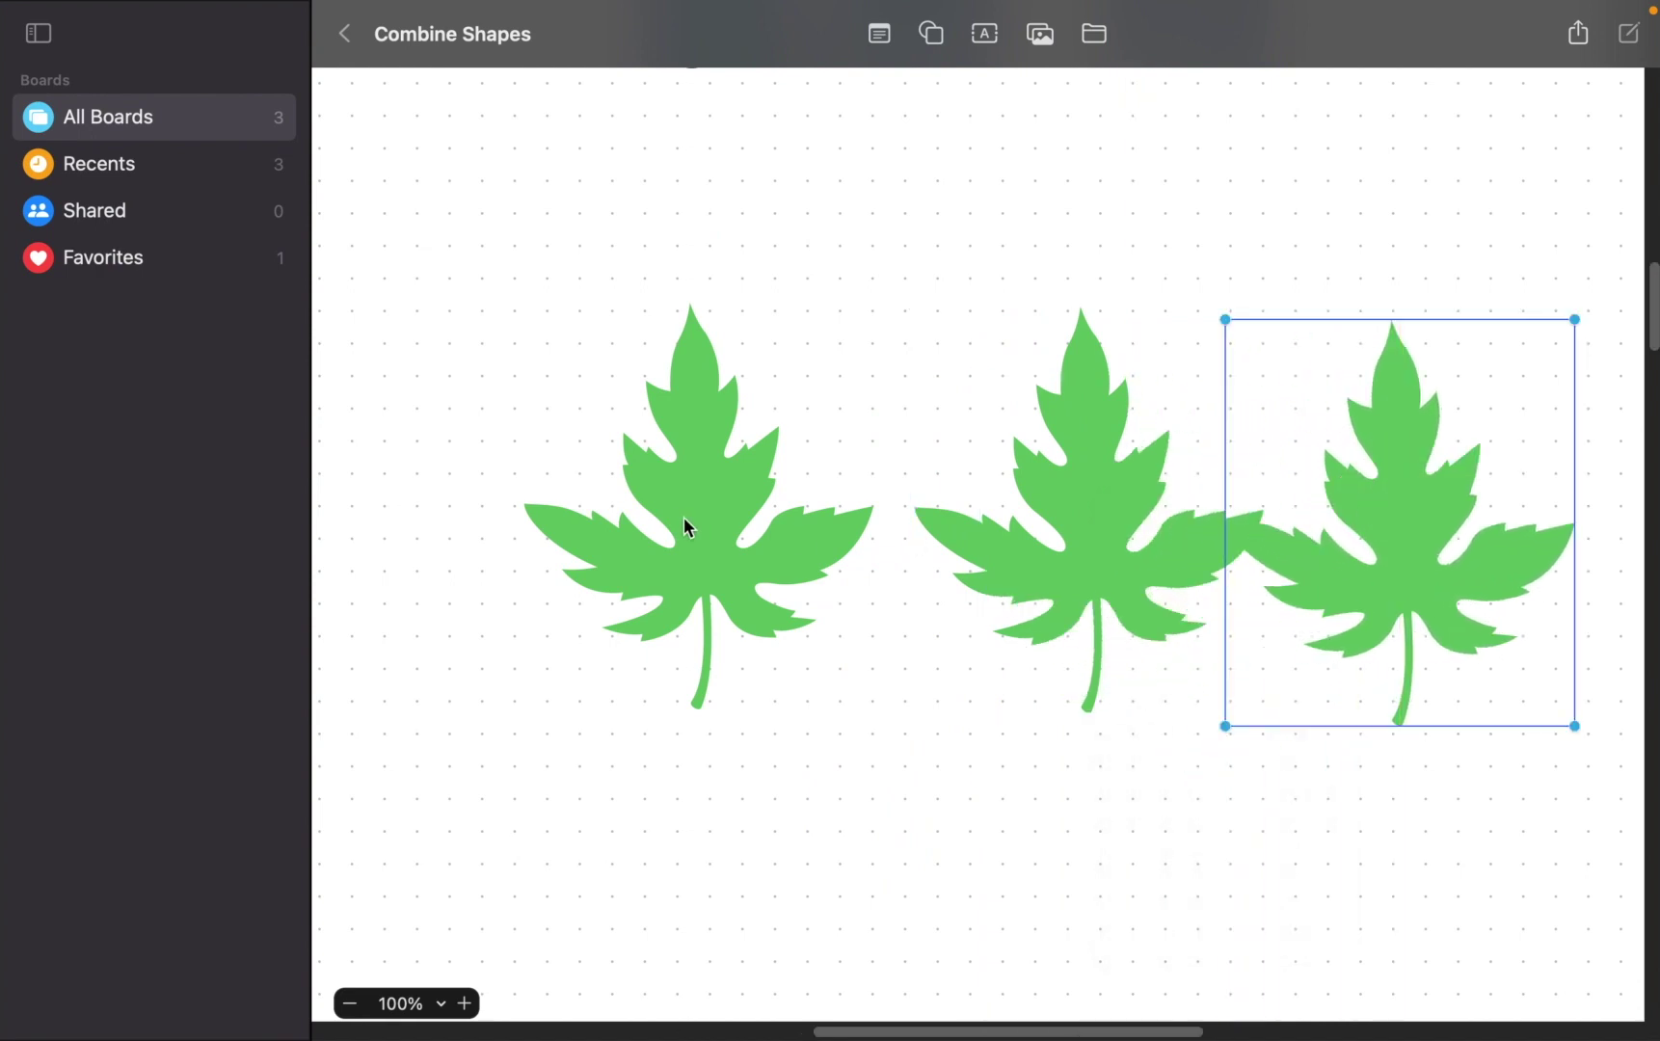
# - Even out the spacing and level the three leaves in a horizontal row
pyautogui.moveTo(673, 516); pyautogui.dragTo(598, 529)
pyautogui.moveTo(1061, 521); pyautogui.dragTo(998, 519)
pyautogui.moveTo(1408, 535); pyautogui.dragTo(1409, 519)
pyautogui.click(1047, 730)
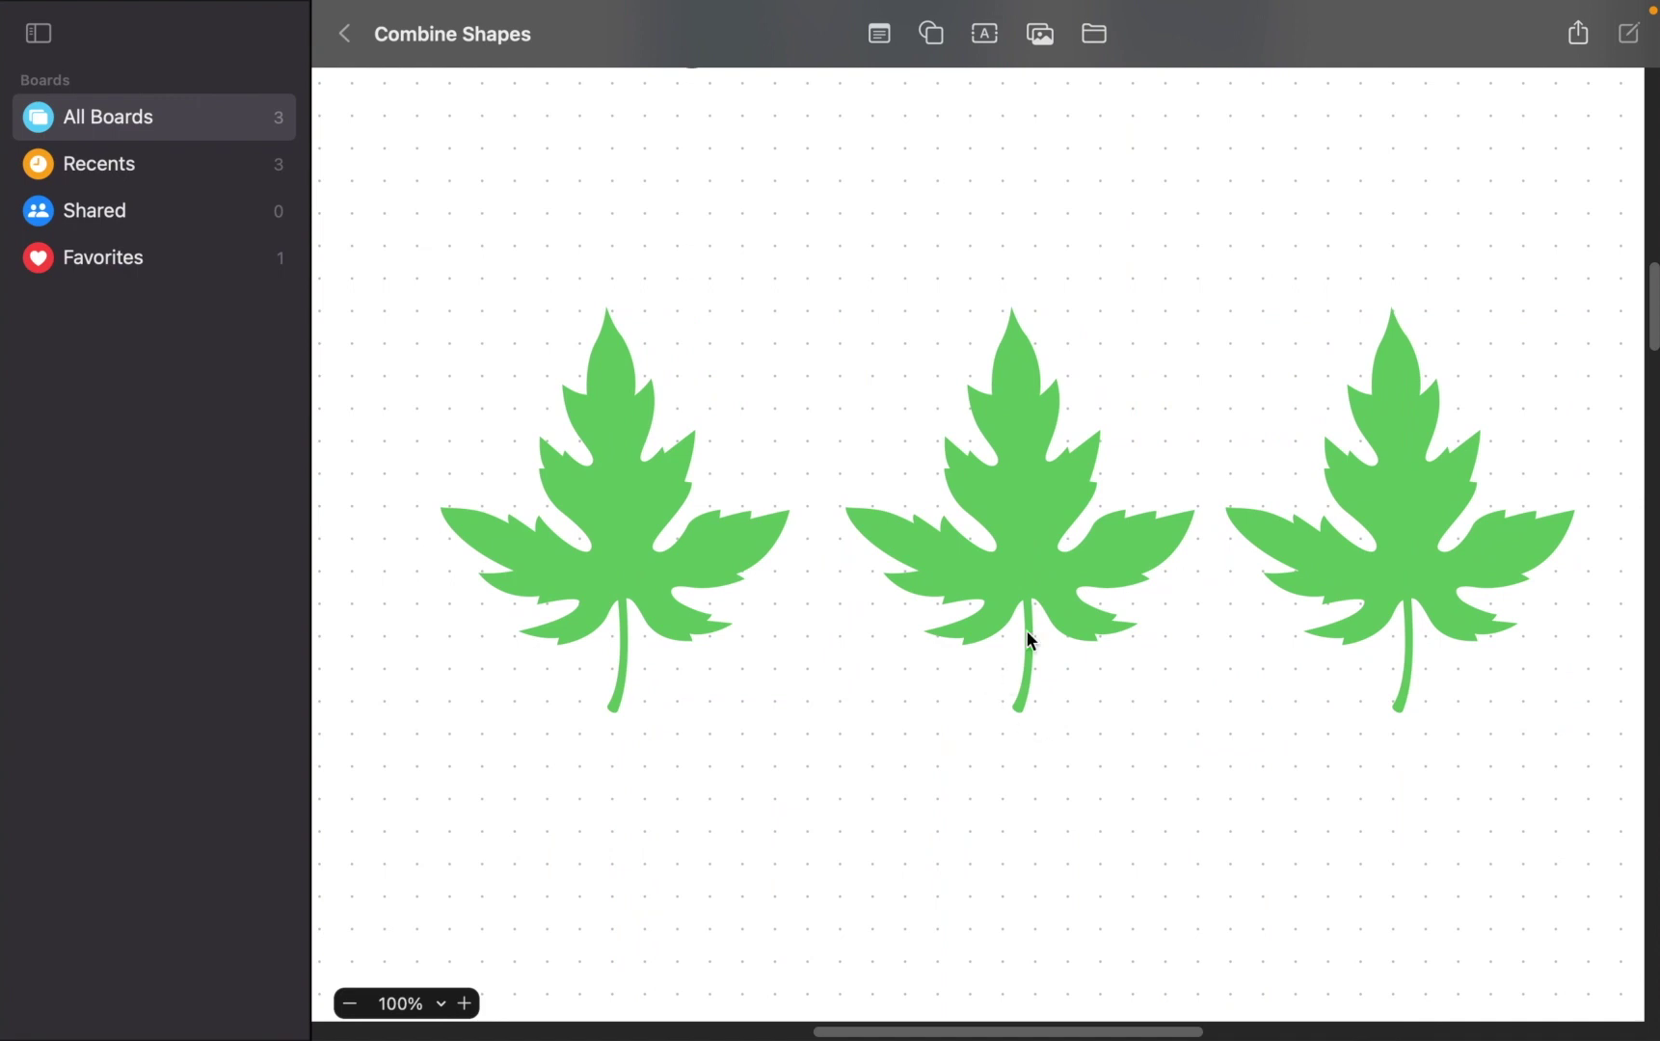
# - Fill the middle leaf orange
pyautogui.click(1026, 548)
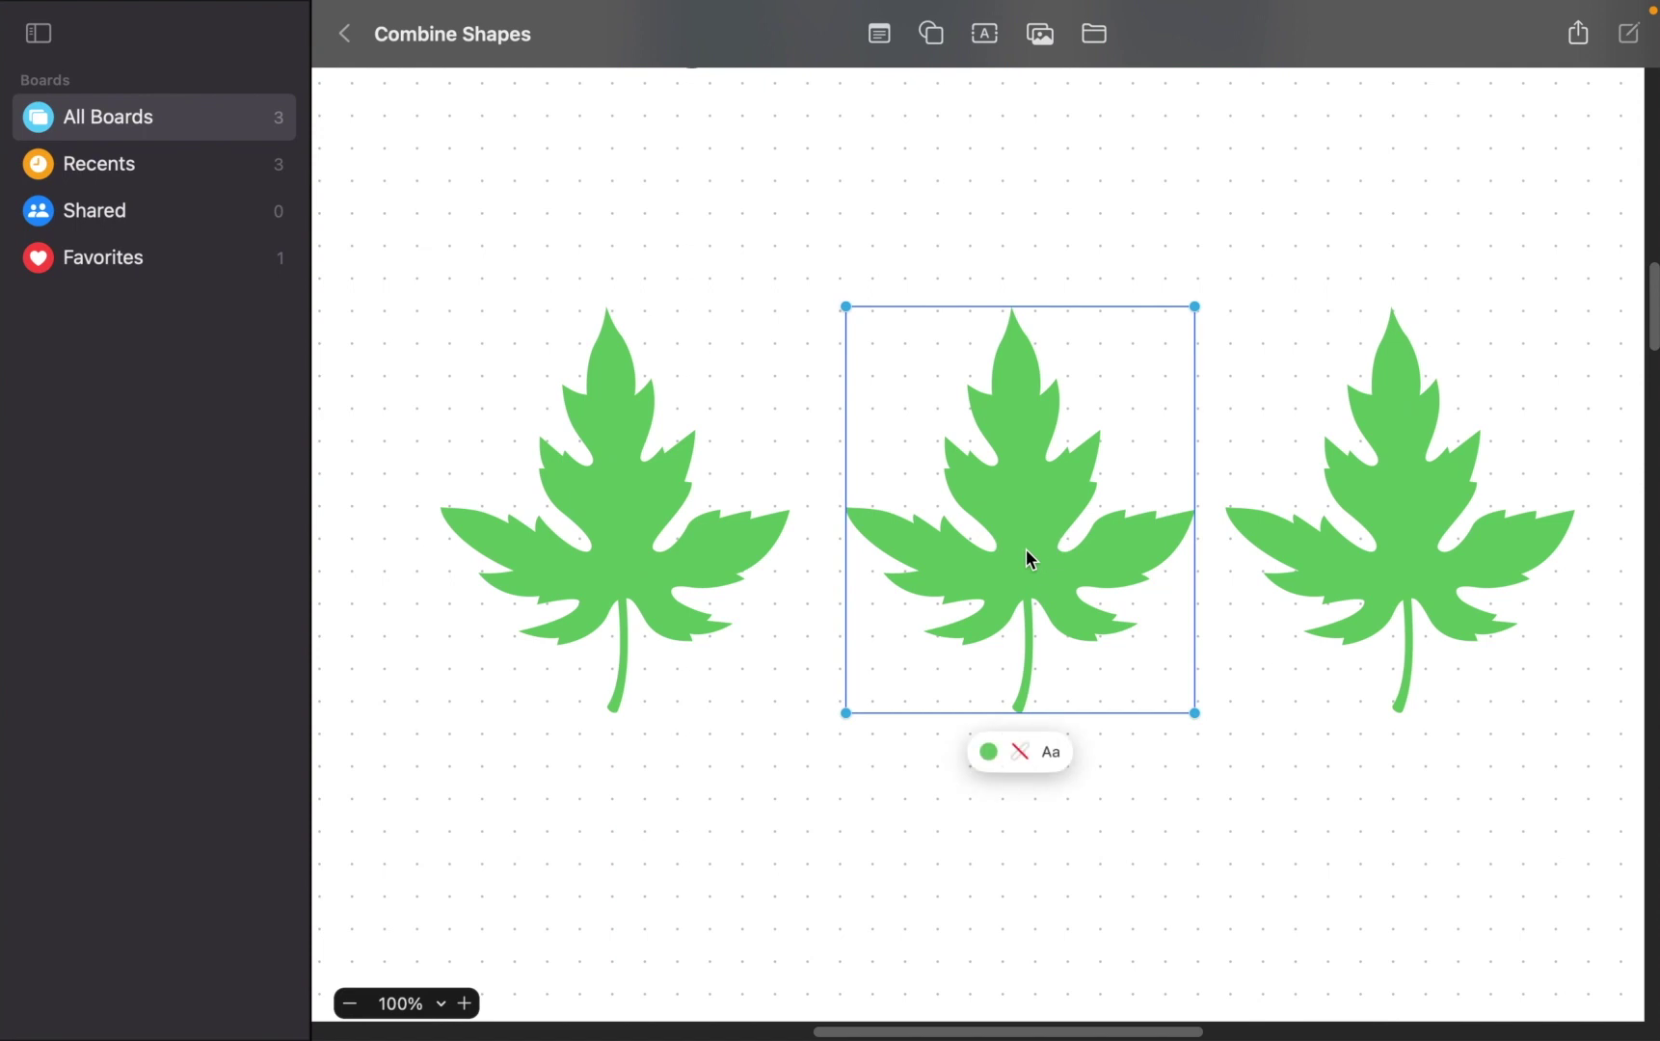
pyautogui.click(989, 751)
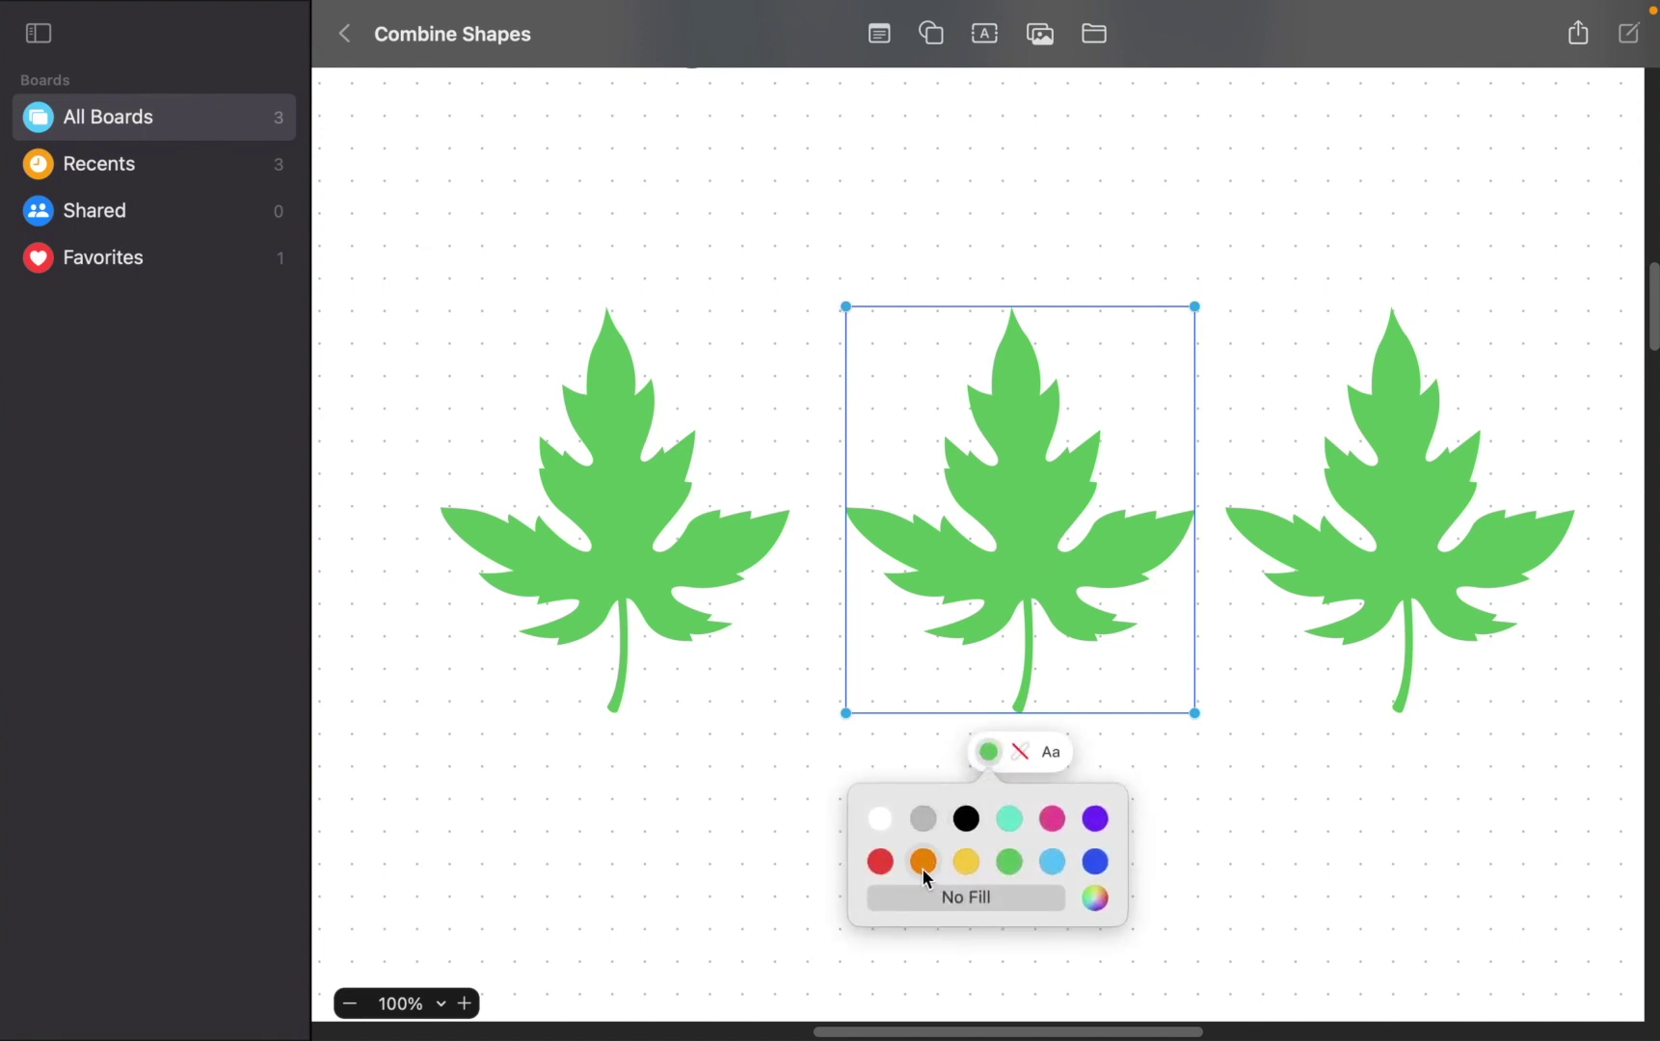
pyautogui.click(923, 867)
pyautogui.click(1224, 845)
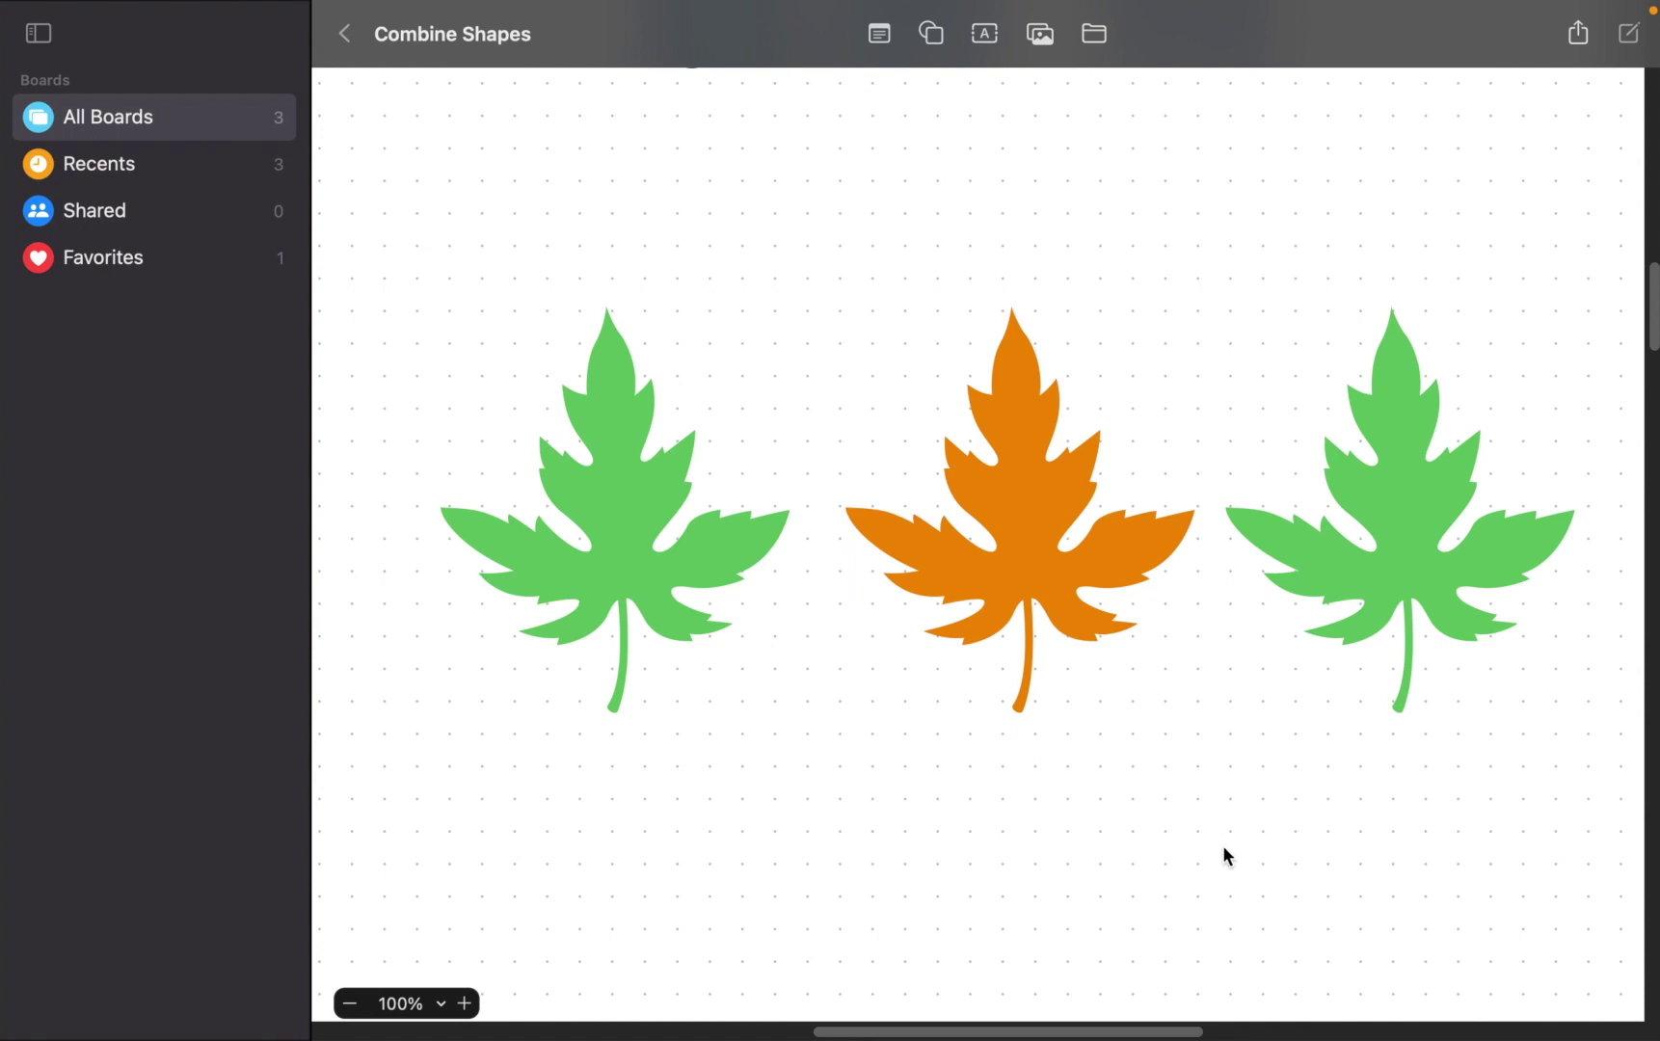
# - Fill the right leaf yellow, then marquee-select all three leaves
pyautogui.click(1386, 540)
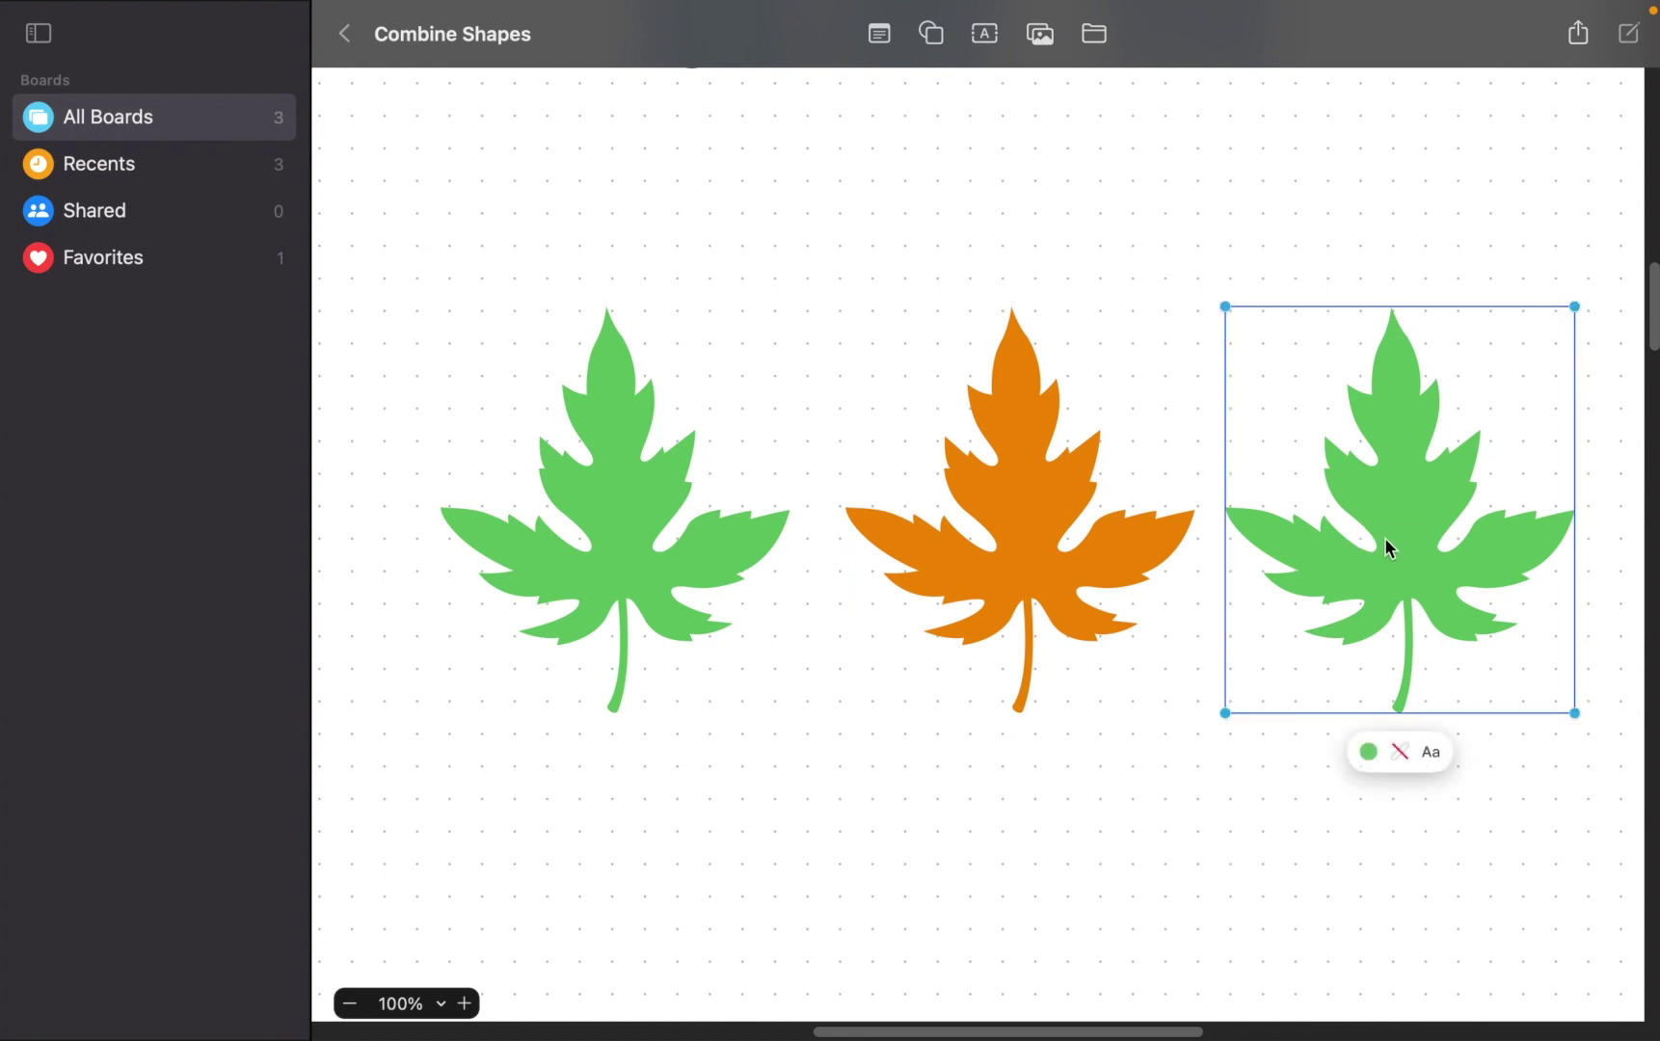
pyautogui.click(1367, 754)
pyautogui.click(1344, 860)
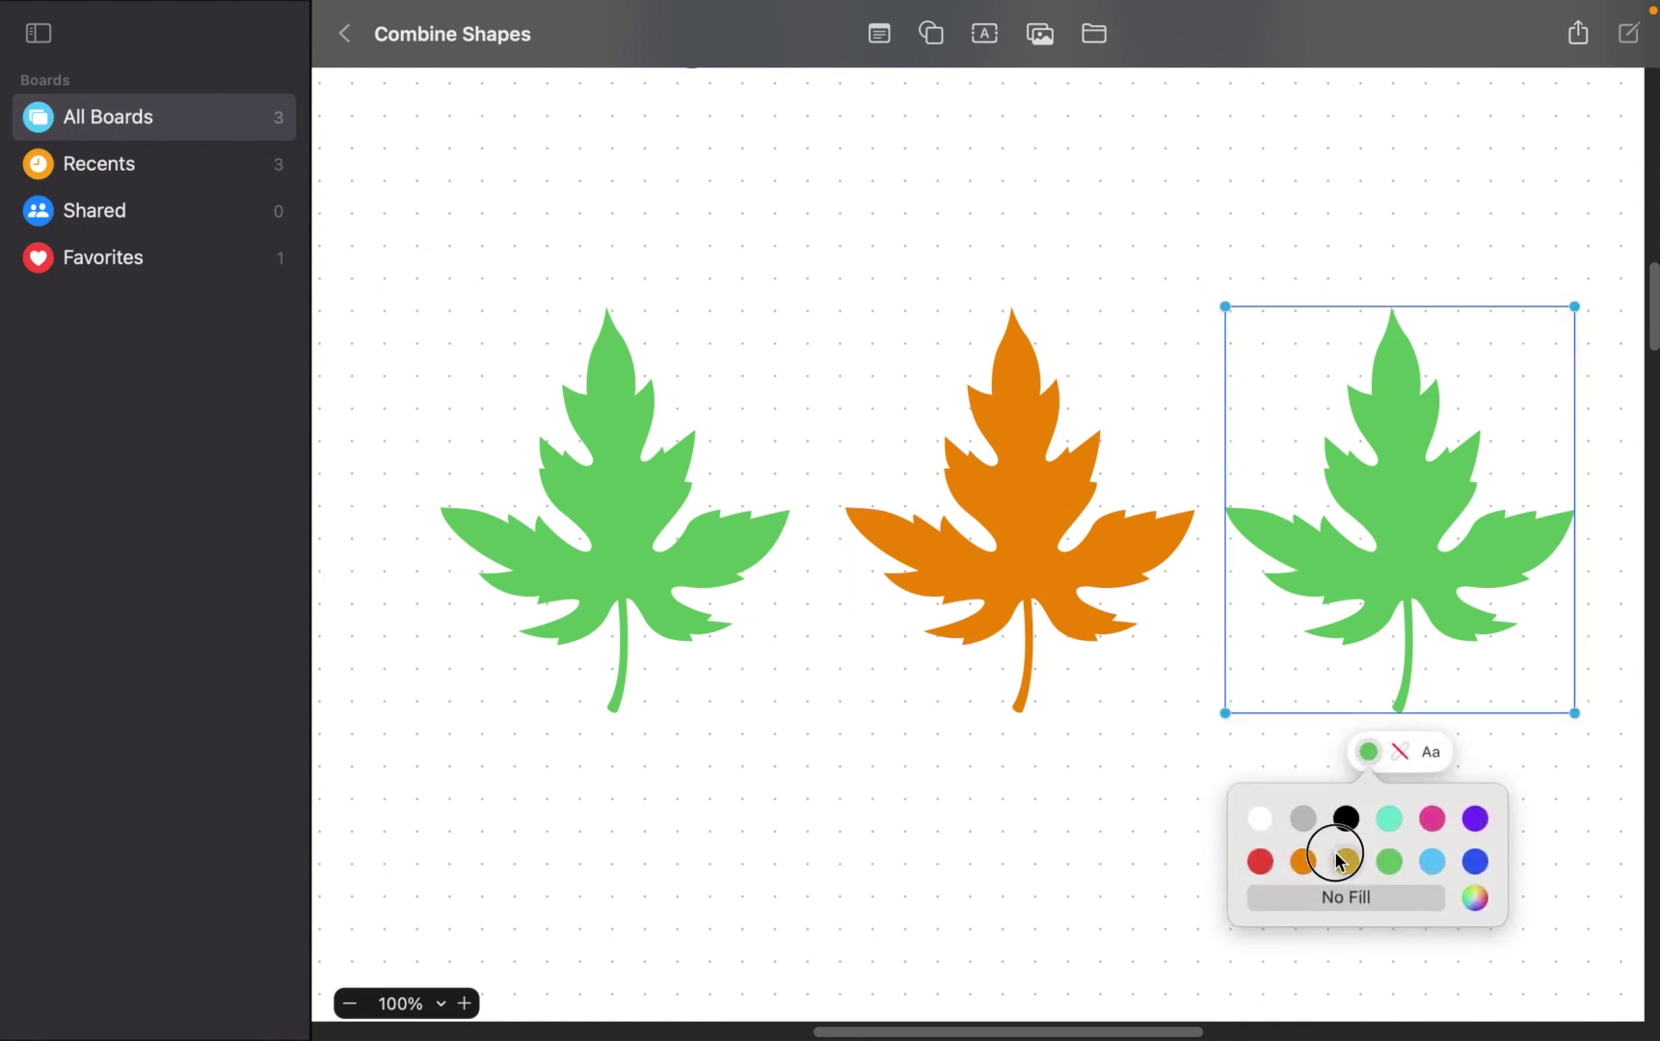
pyautogui.click(1065, 858)
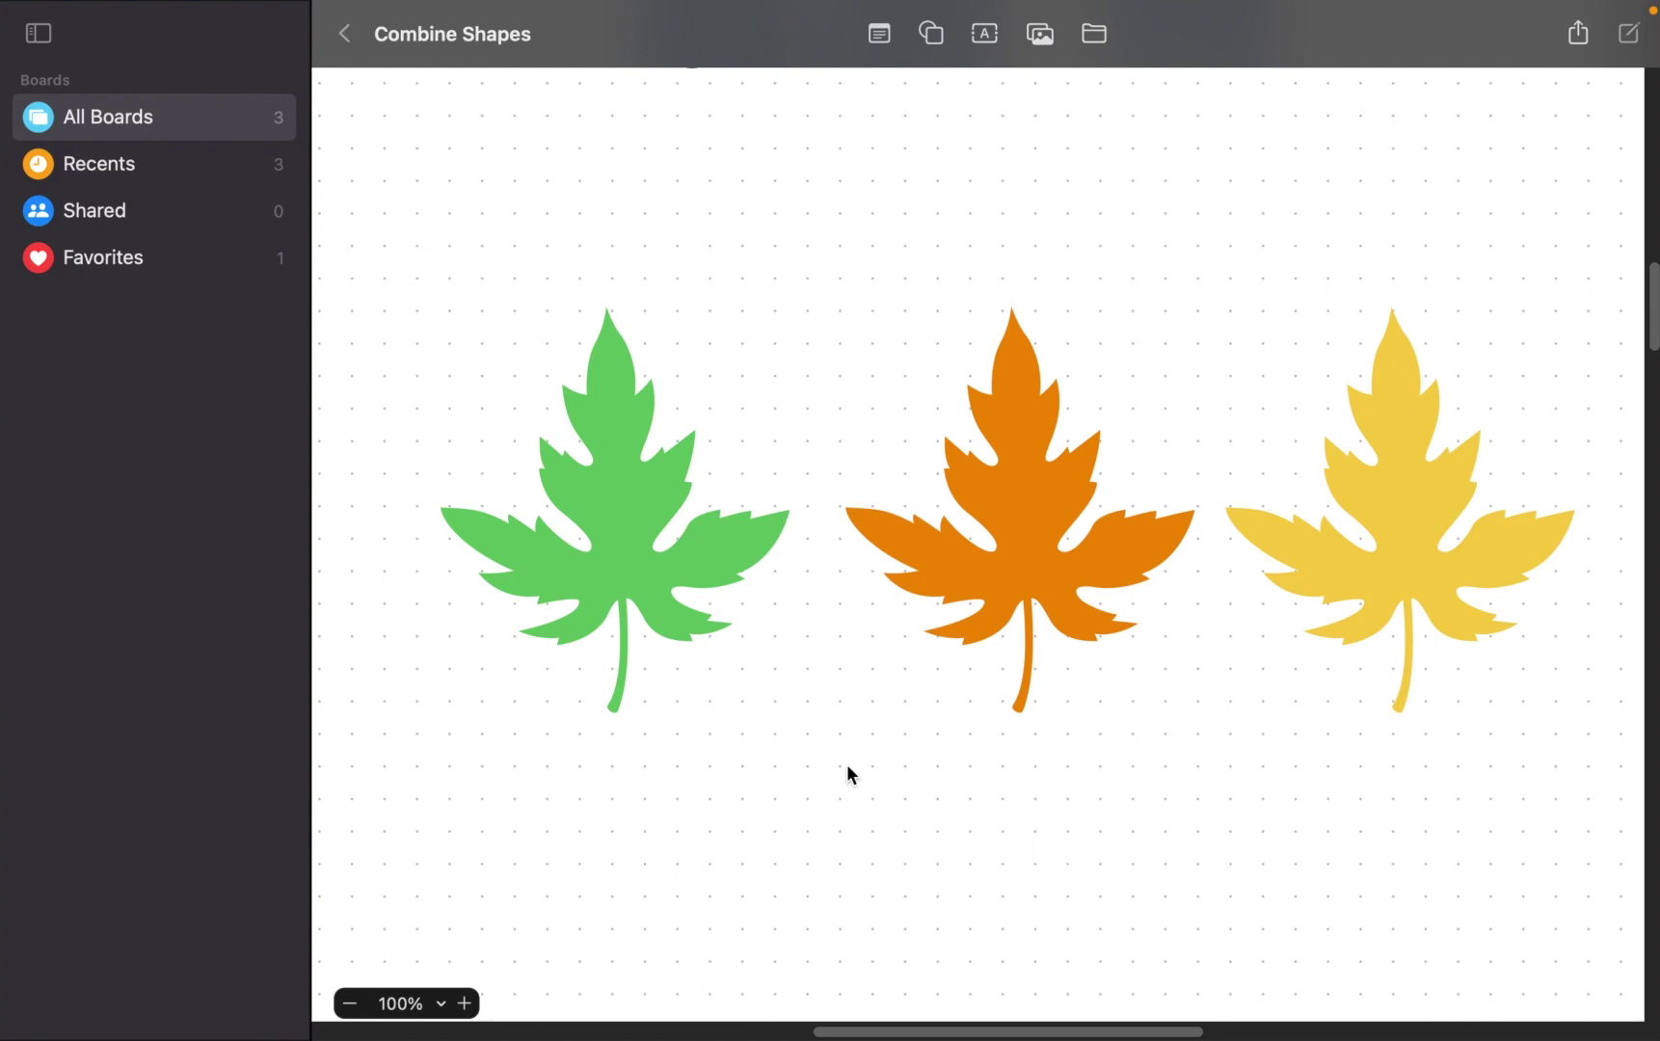
pyautogui.moveTo(435, 247); pyautogui.dragTo(1482, 785)
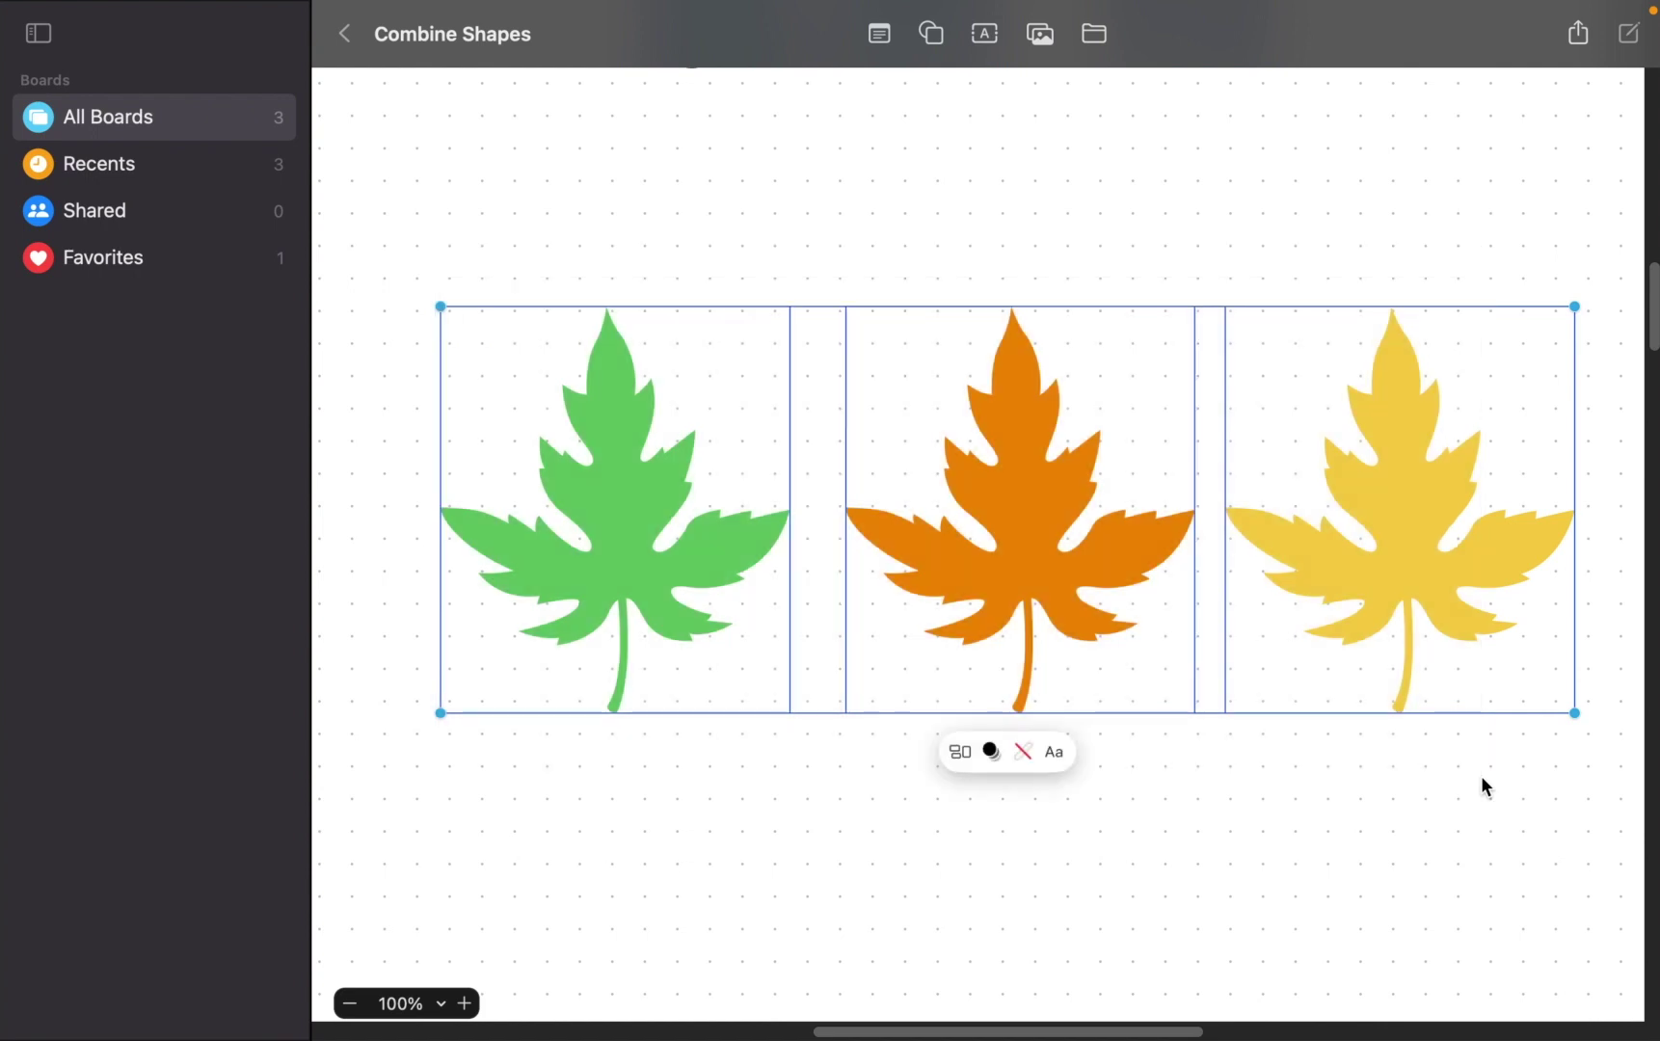
# - Apply Format > Shapes and Lines > Unite Shapes to the three leaves and shift the result left
pyautogui.click(406, 29)
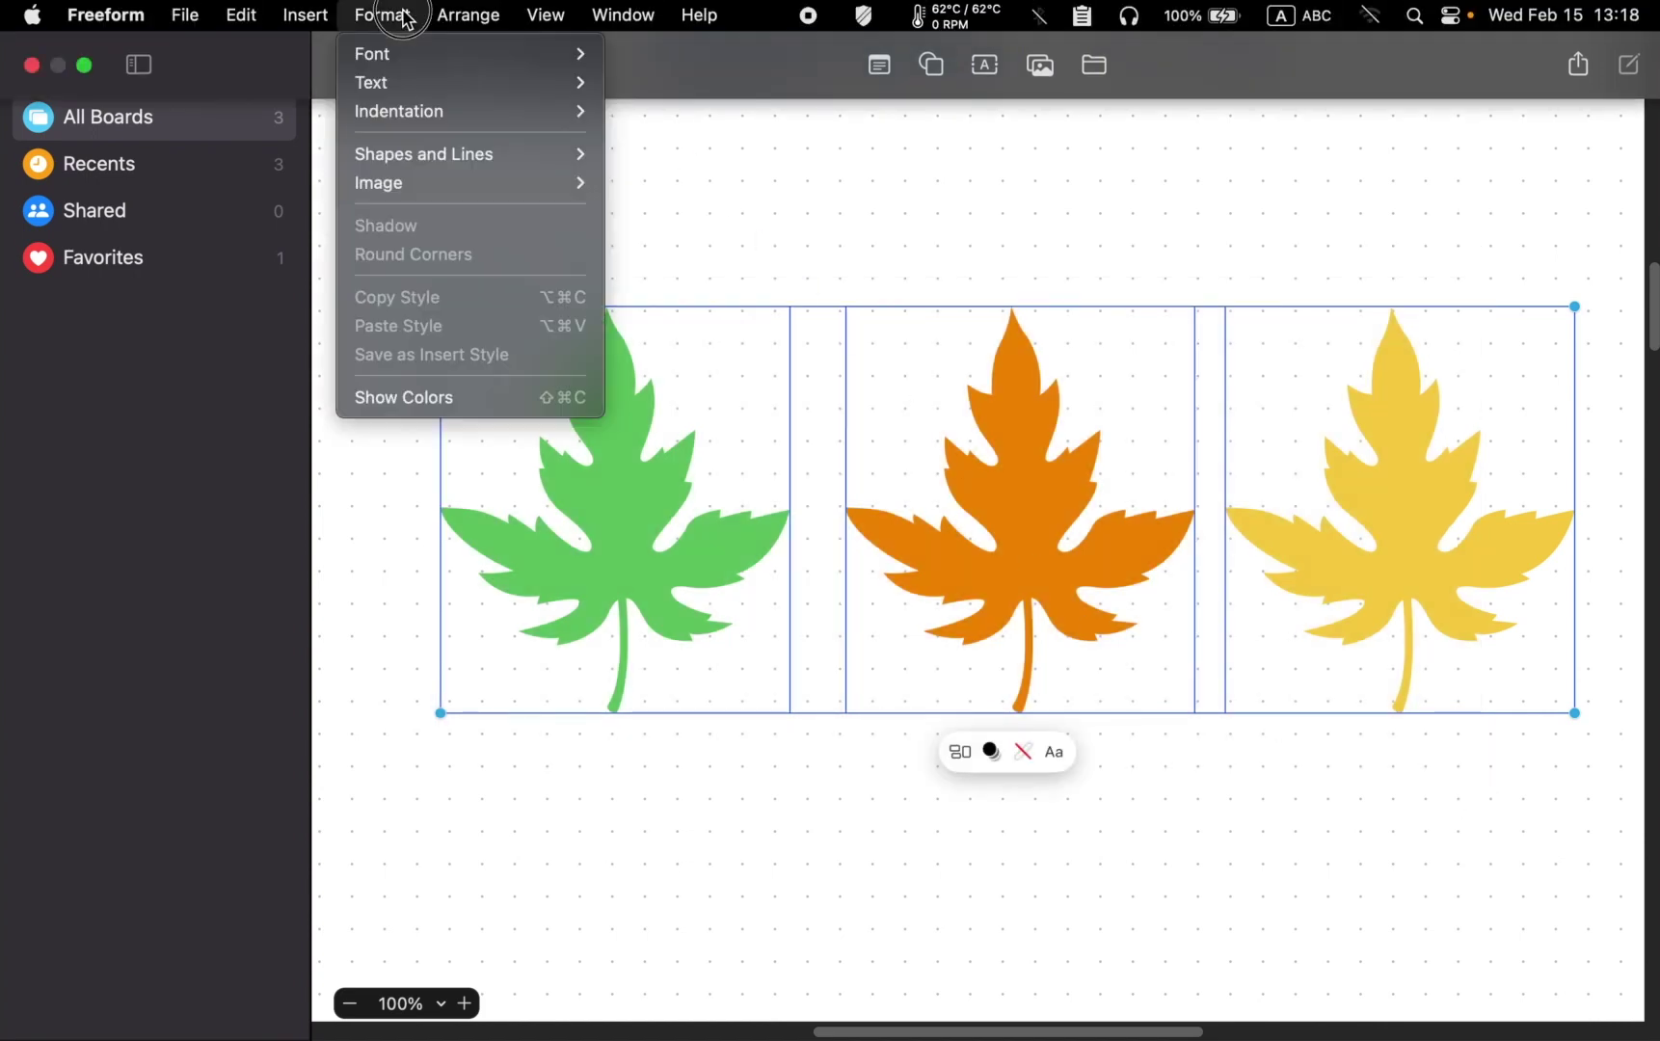
pyautogui.moveTo(420, 164)
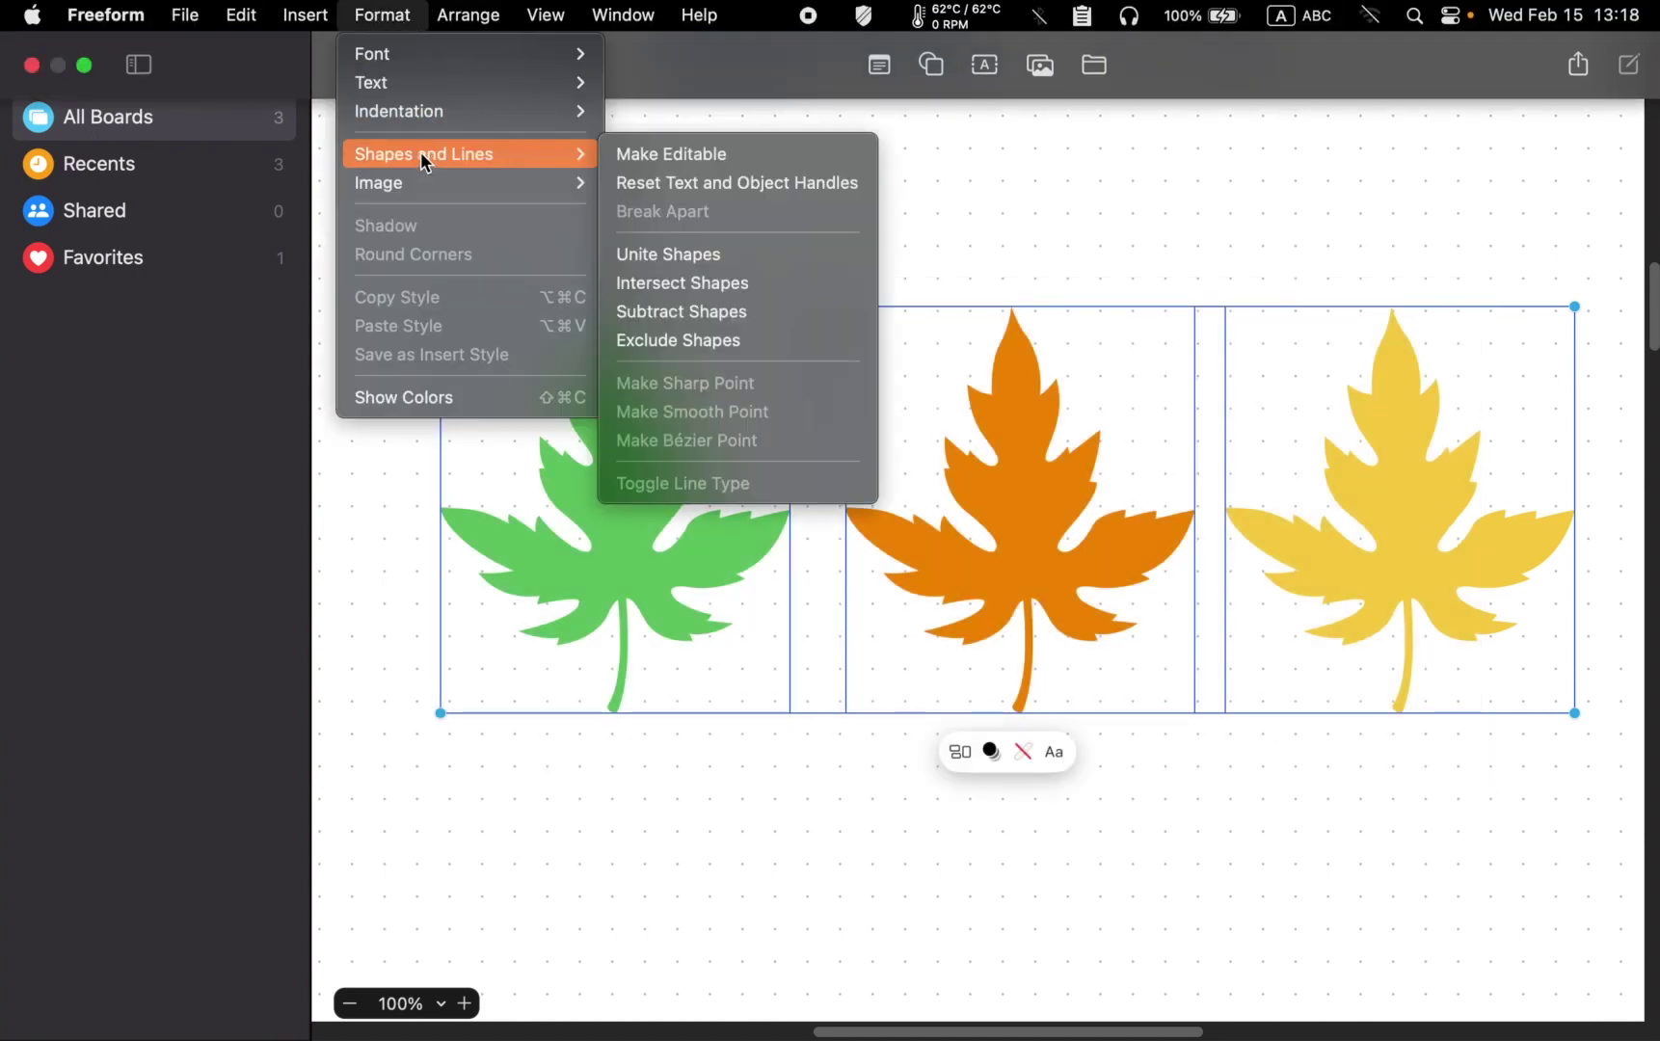
pyautogui.click(672, 256)
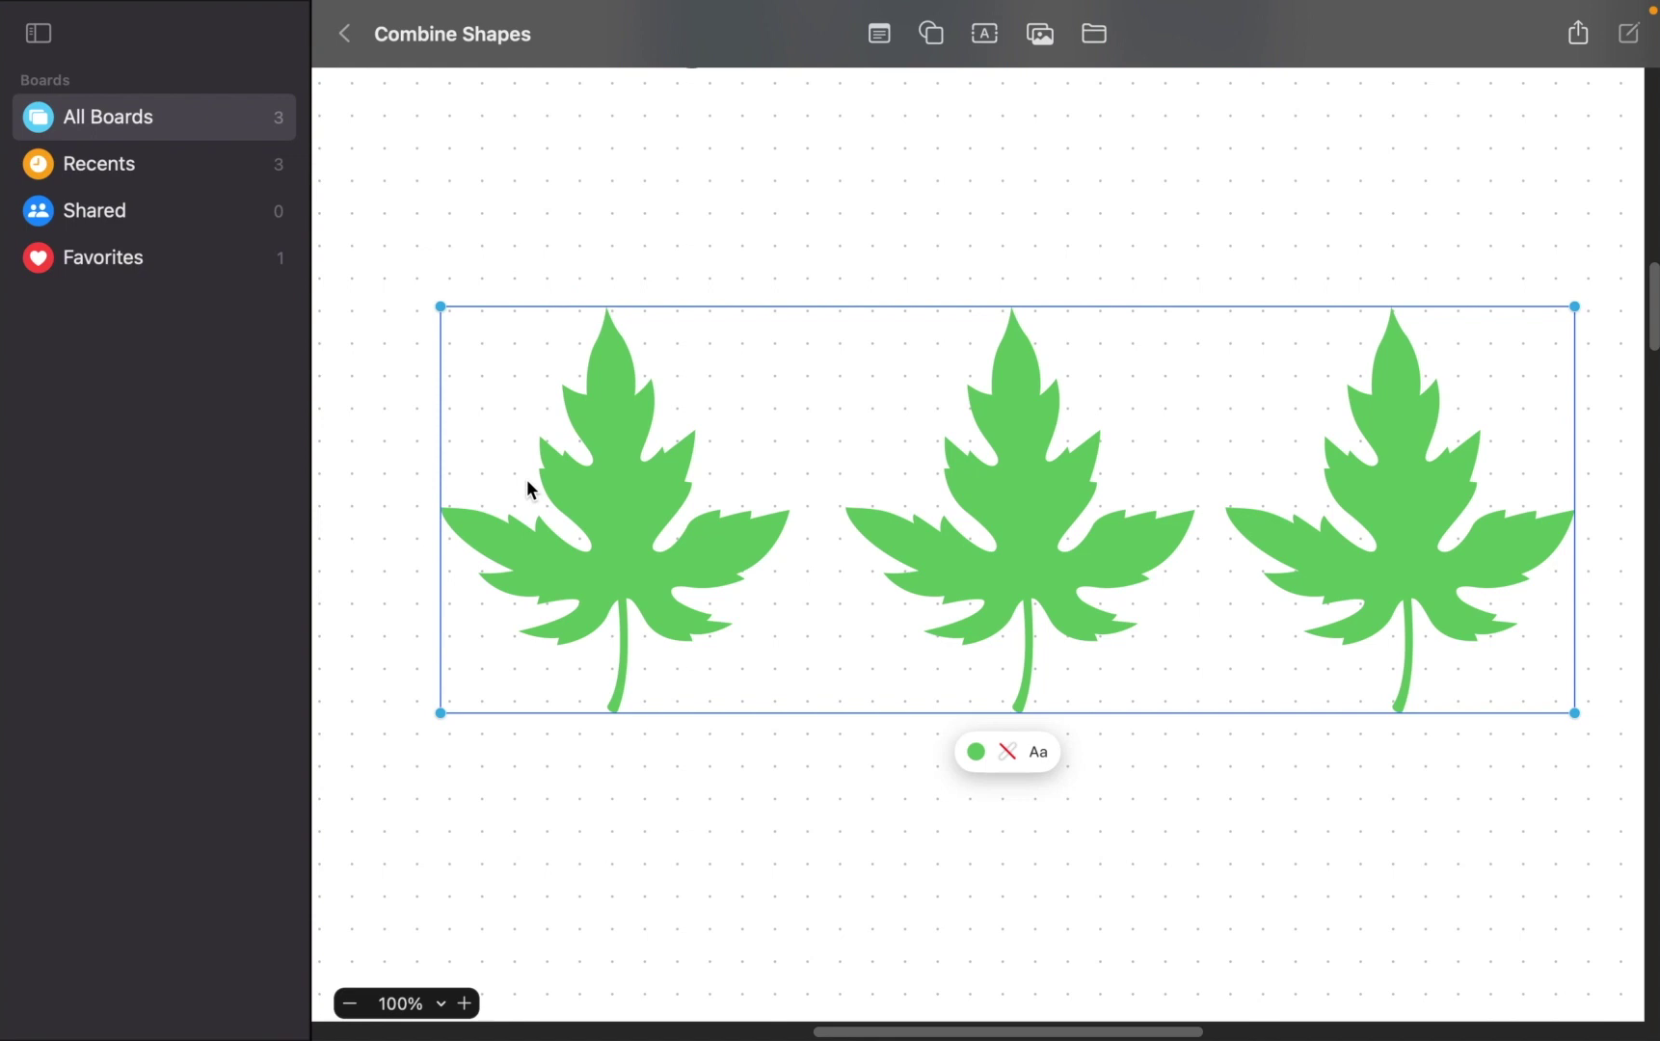
pyautogui.moveTo(601, 708); pyautogui.dragTo(569, 506)
pyautogui.click(650, 734)
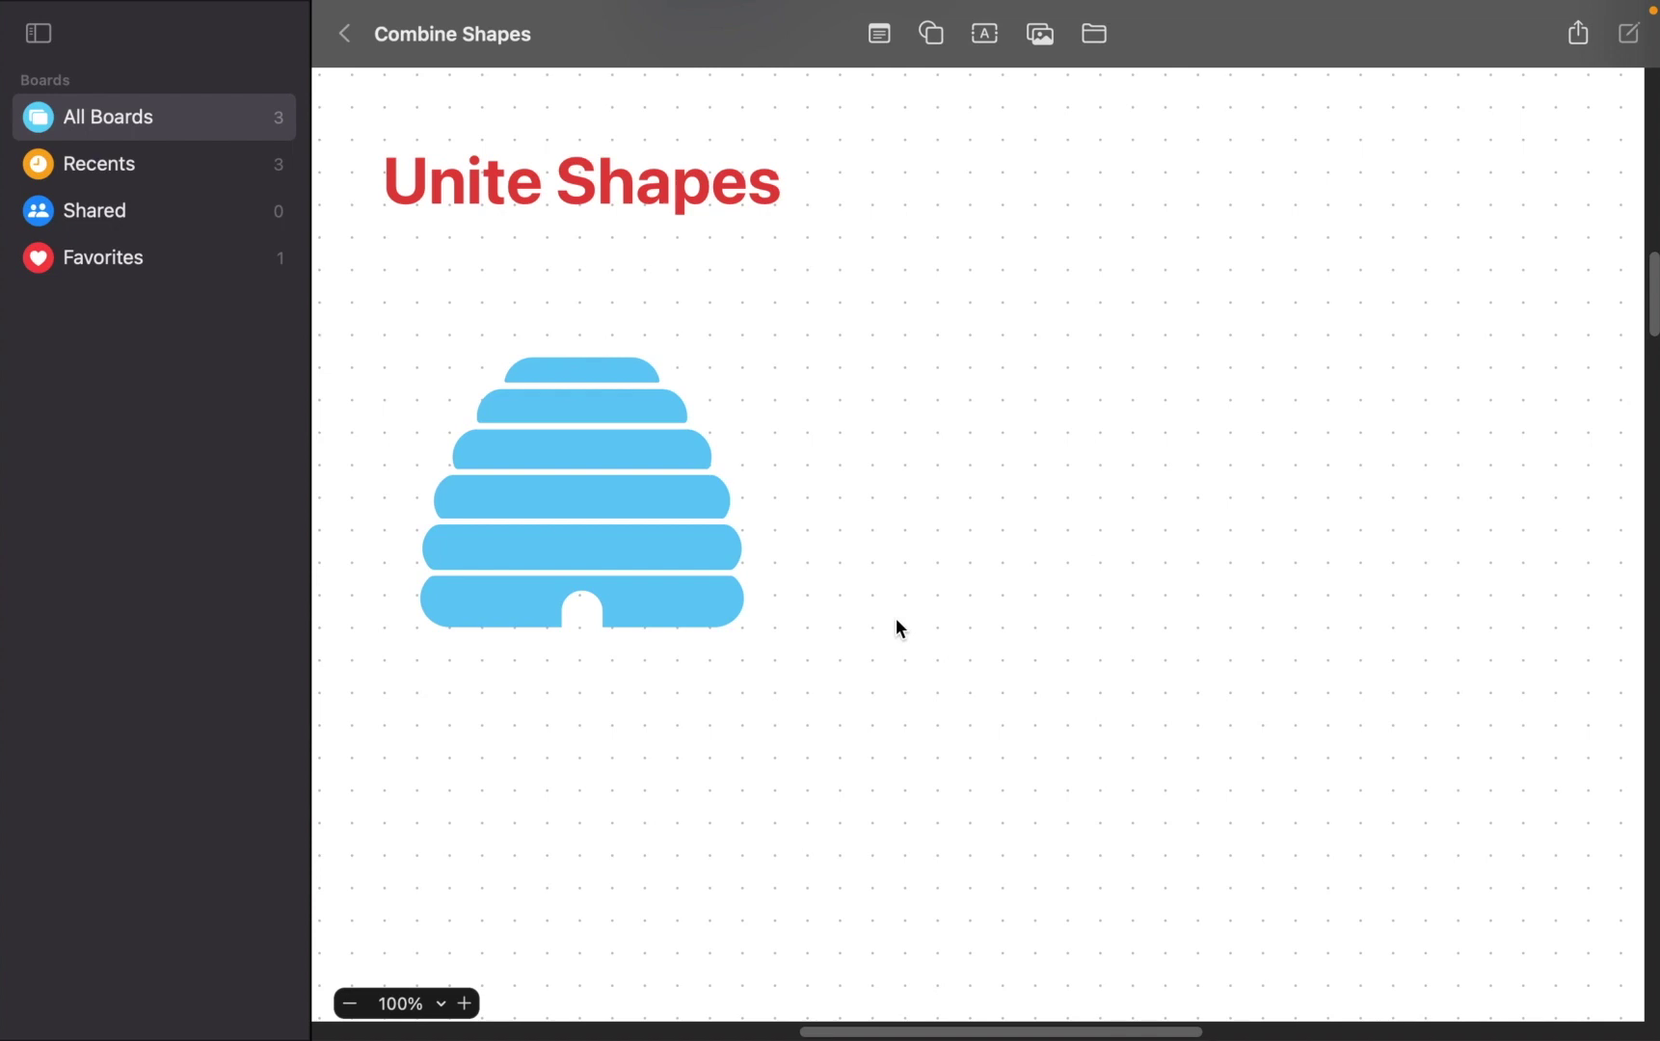
# - Open the Shapes library with its beehive search, then close it
pyautogui.click(930, 34)
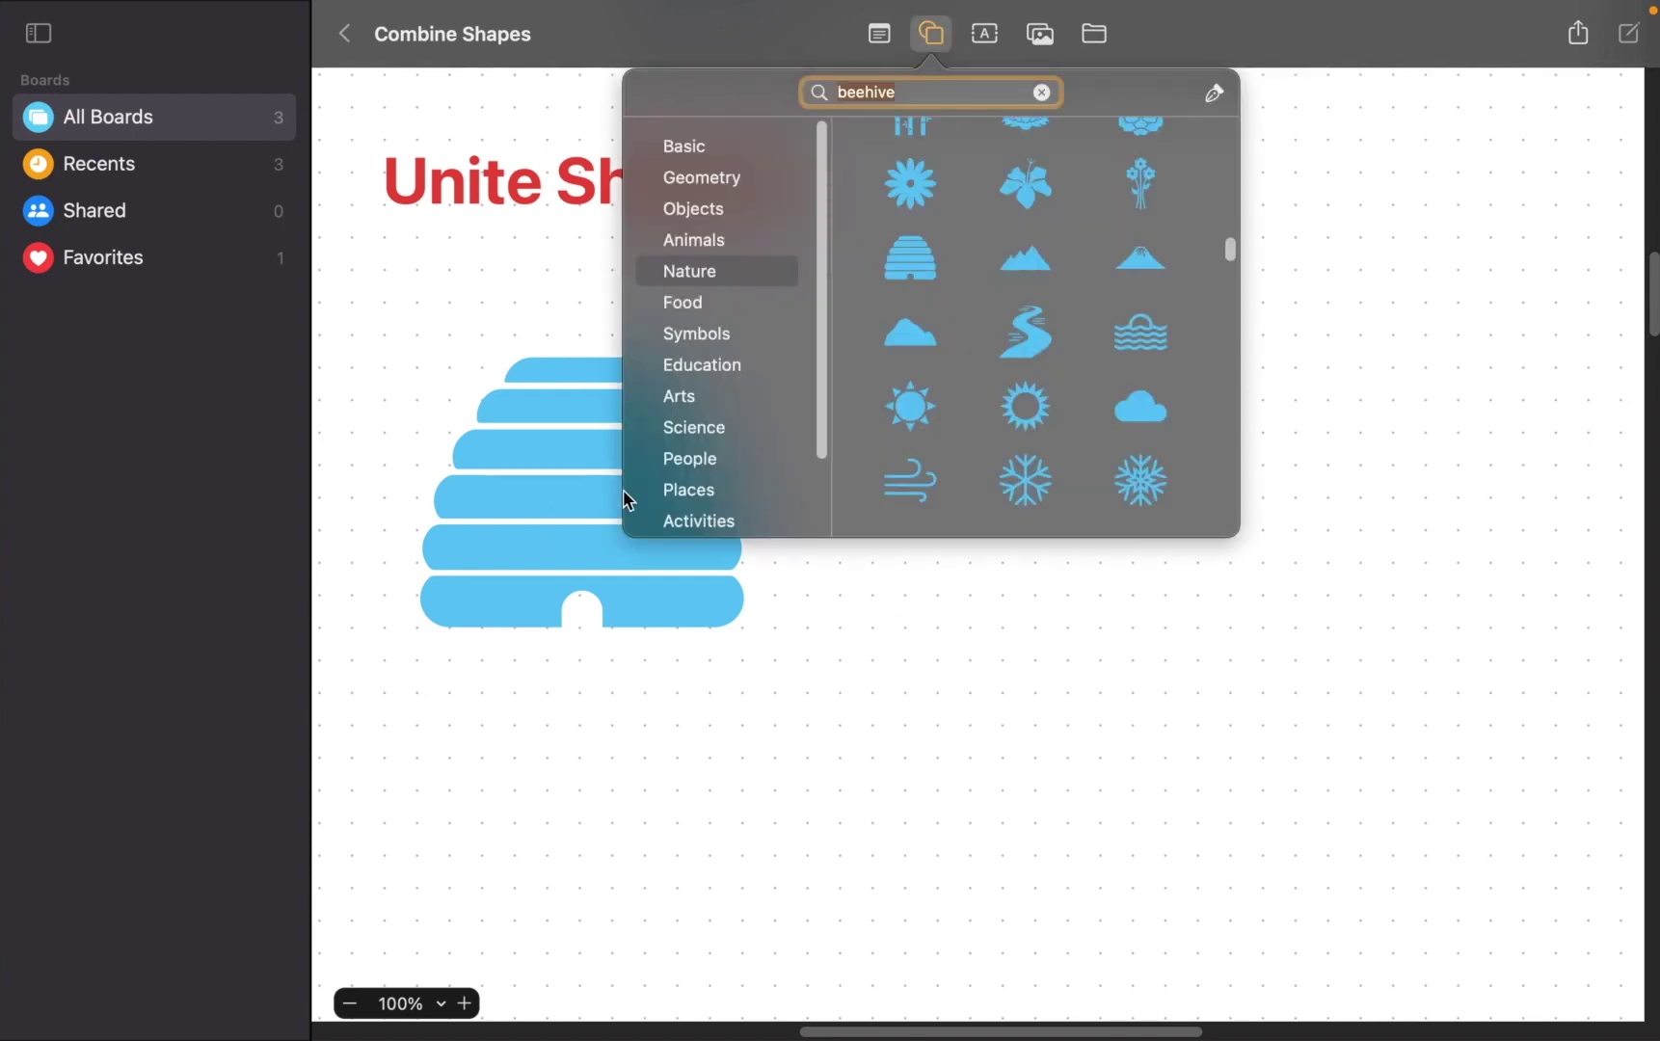
pyautogui.click(891, 849)
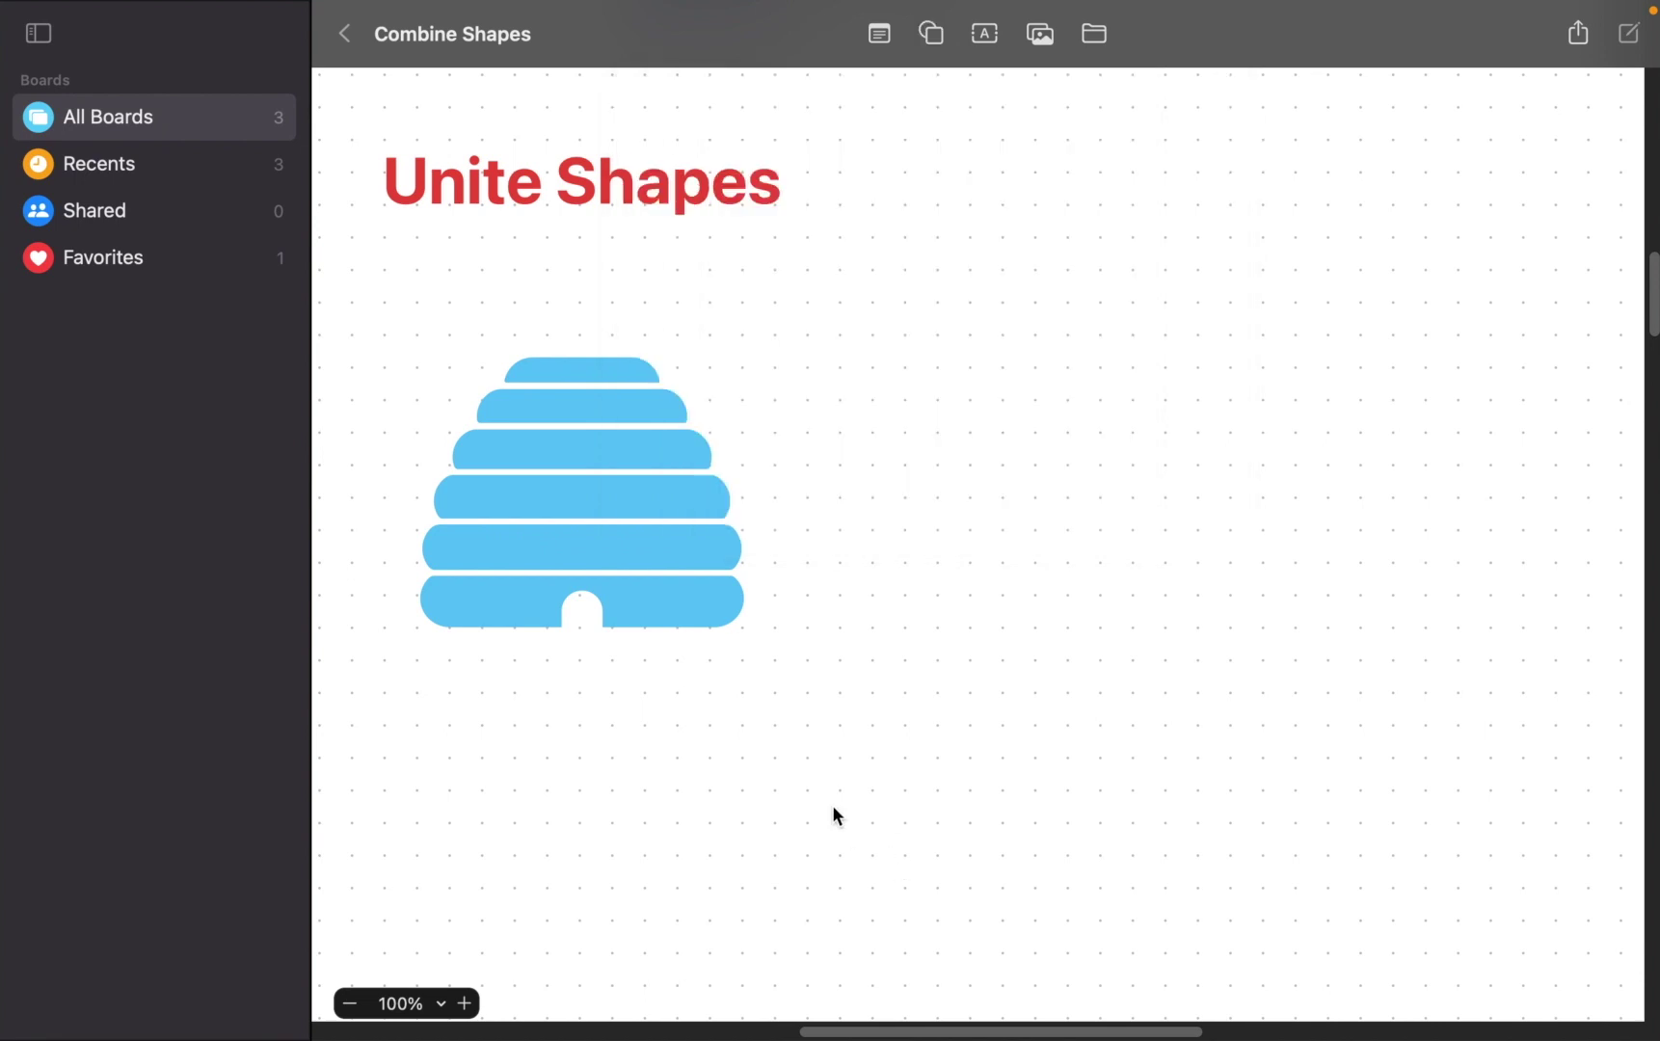
# - Give the blue beehive a solid black outline
pyautogui.click(673, 618)
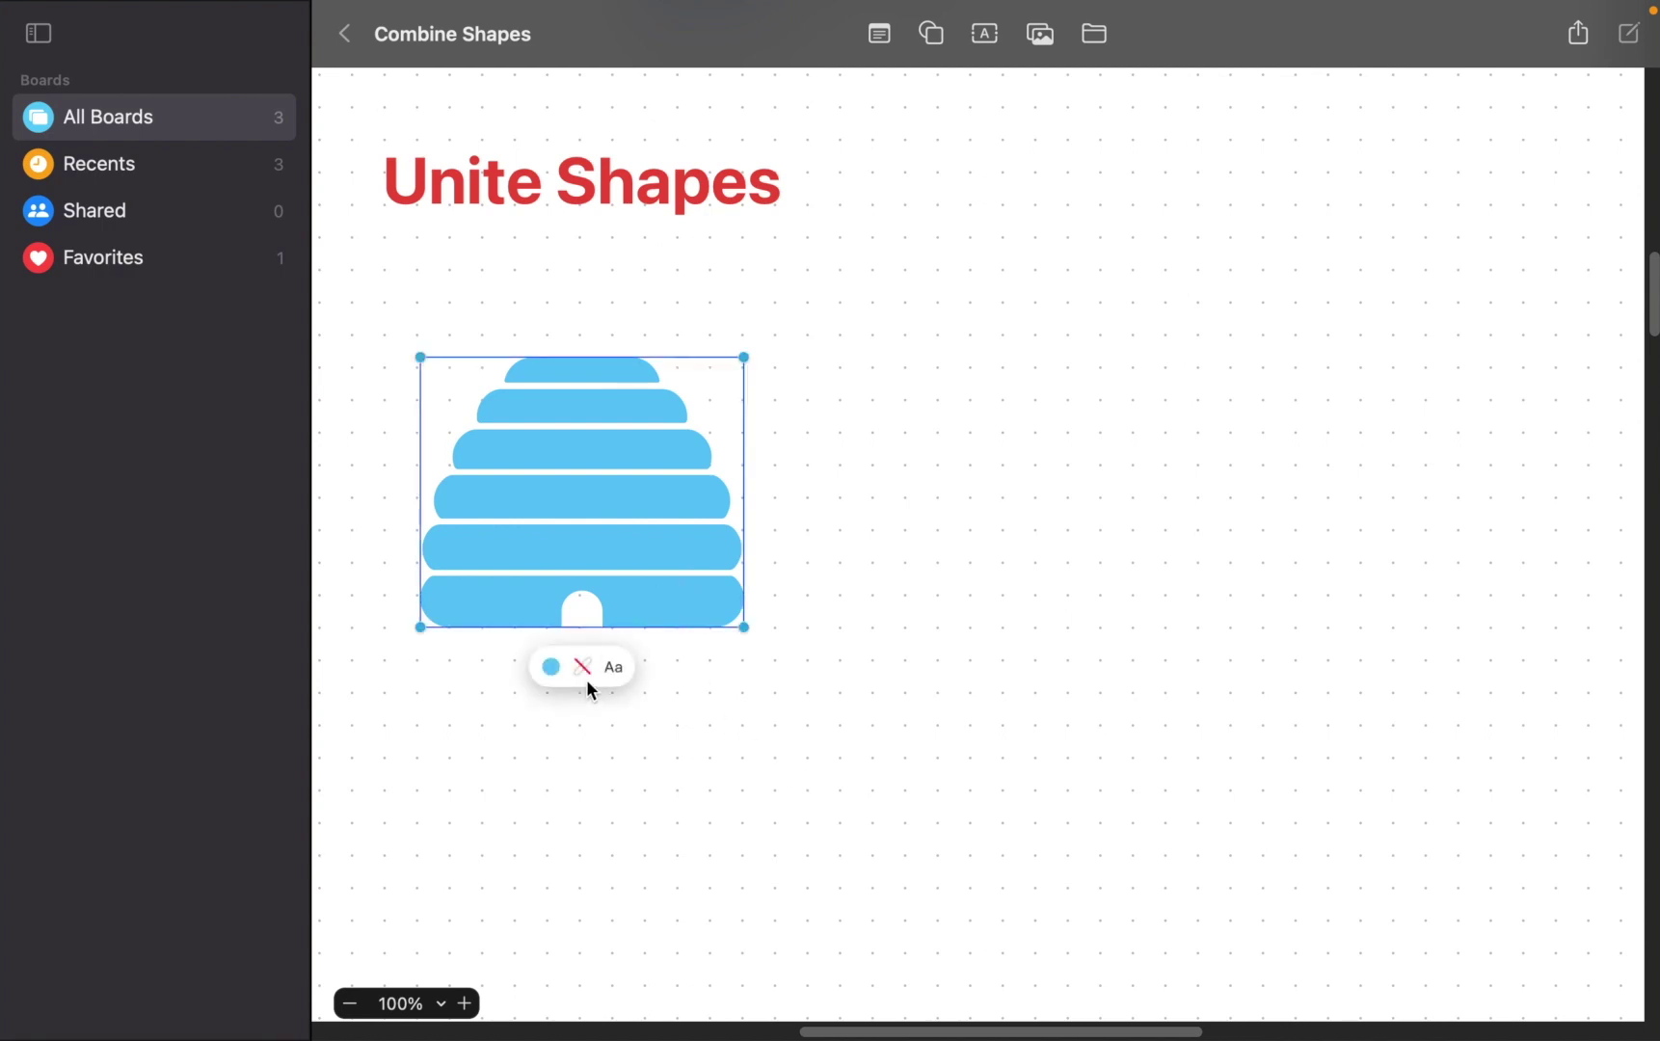
pyautogui.click(584, 668)
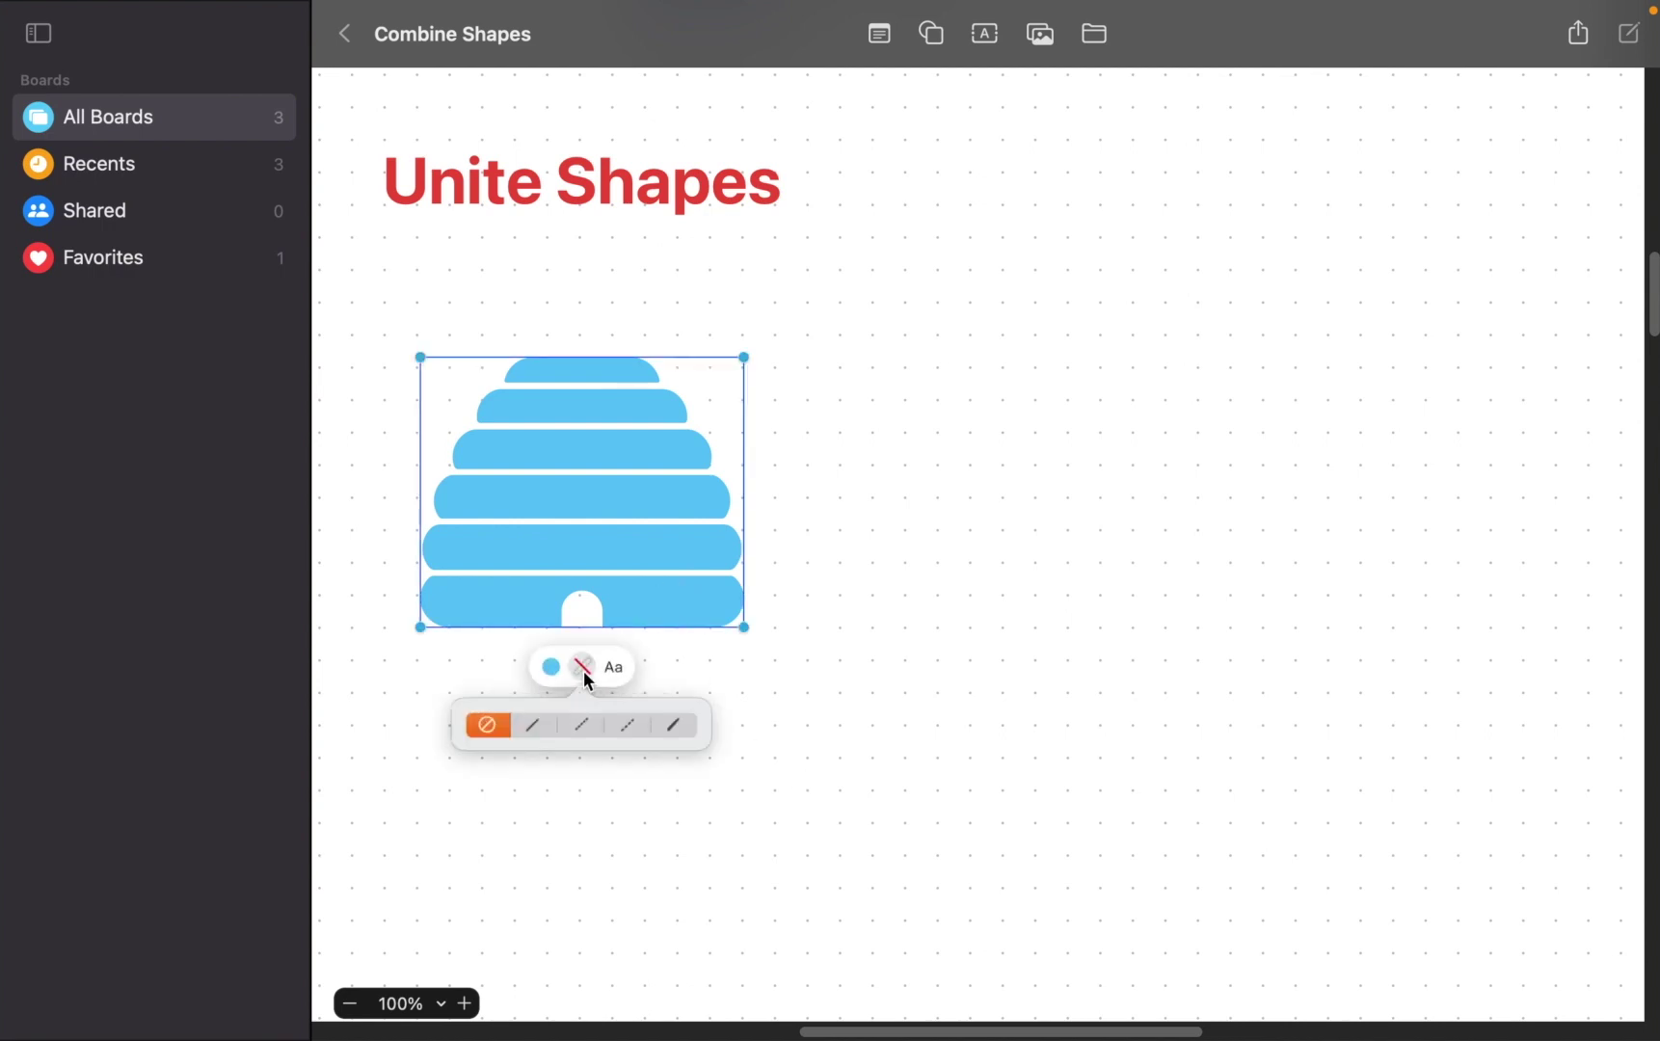
pyautogui.click(531, 729)
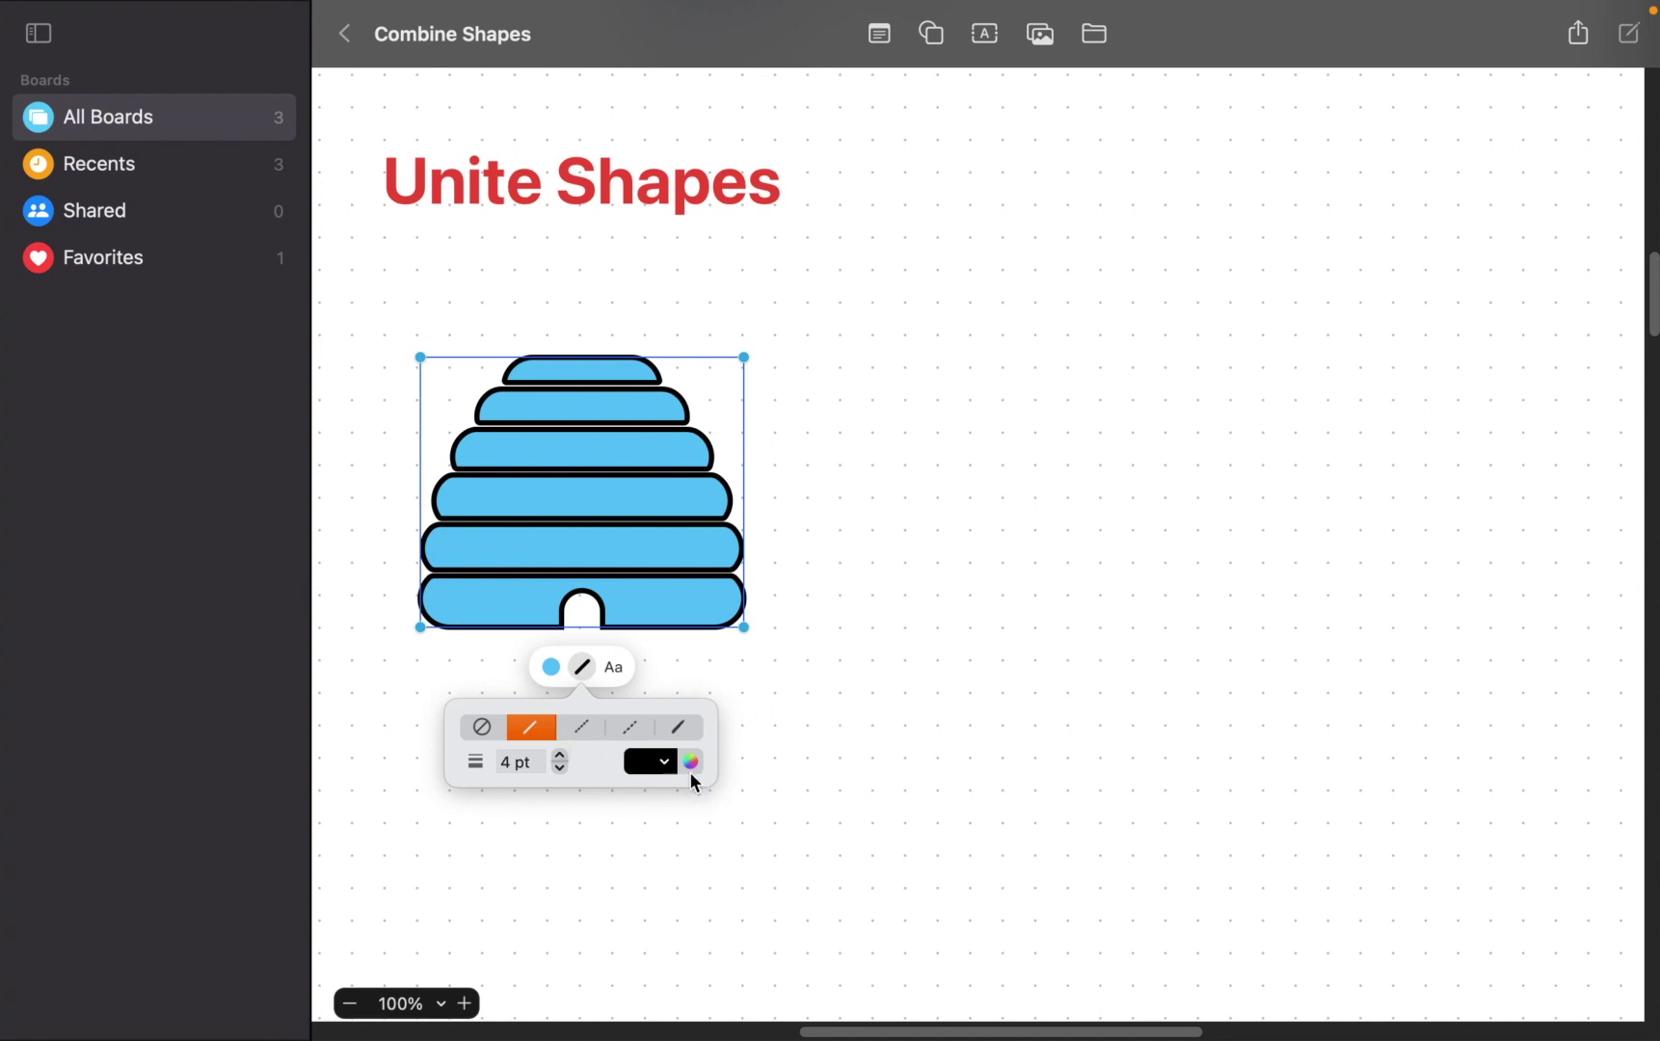
pyautogui.click(766, 660)
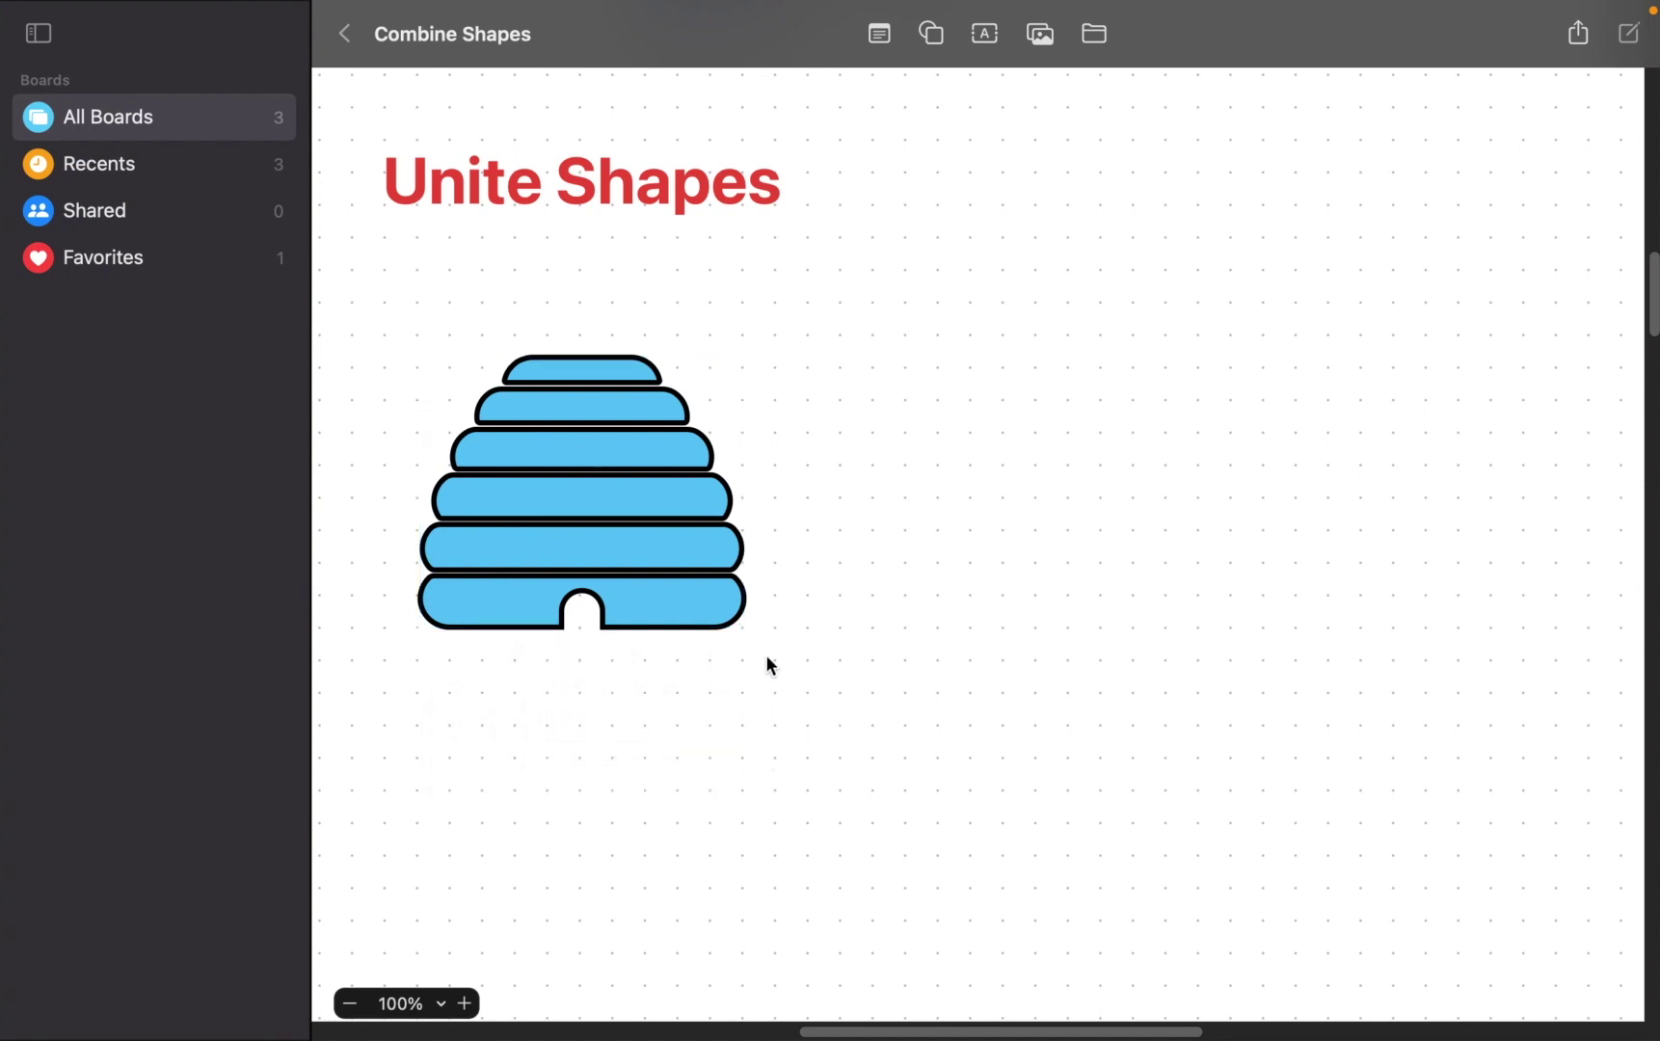
# - Fill the beehive yellow and Option-drag a copy overlapping its right side
pyautogui.click(693, 602)
pyautogui.click(550, 672)
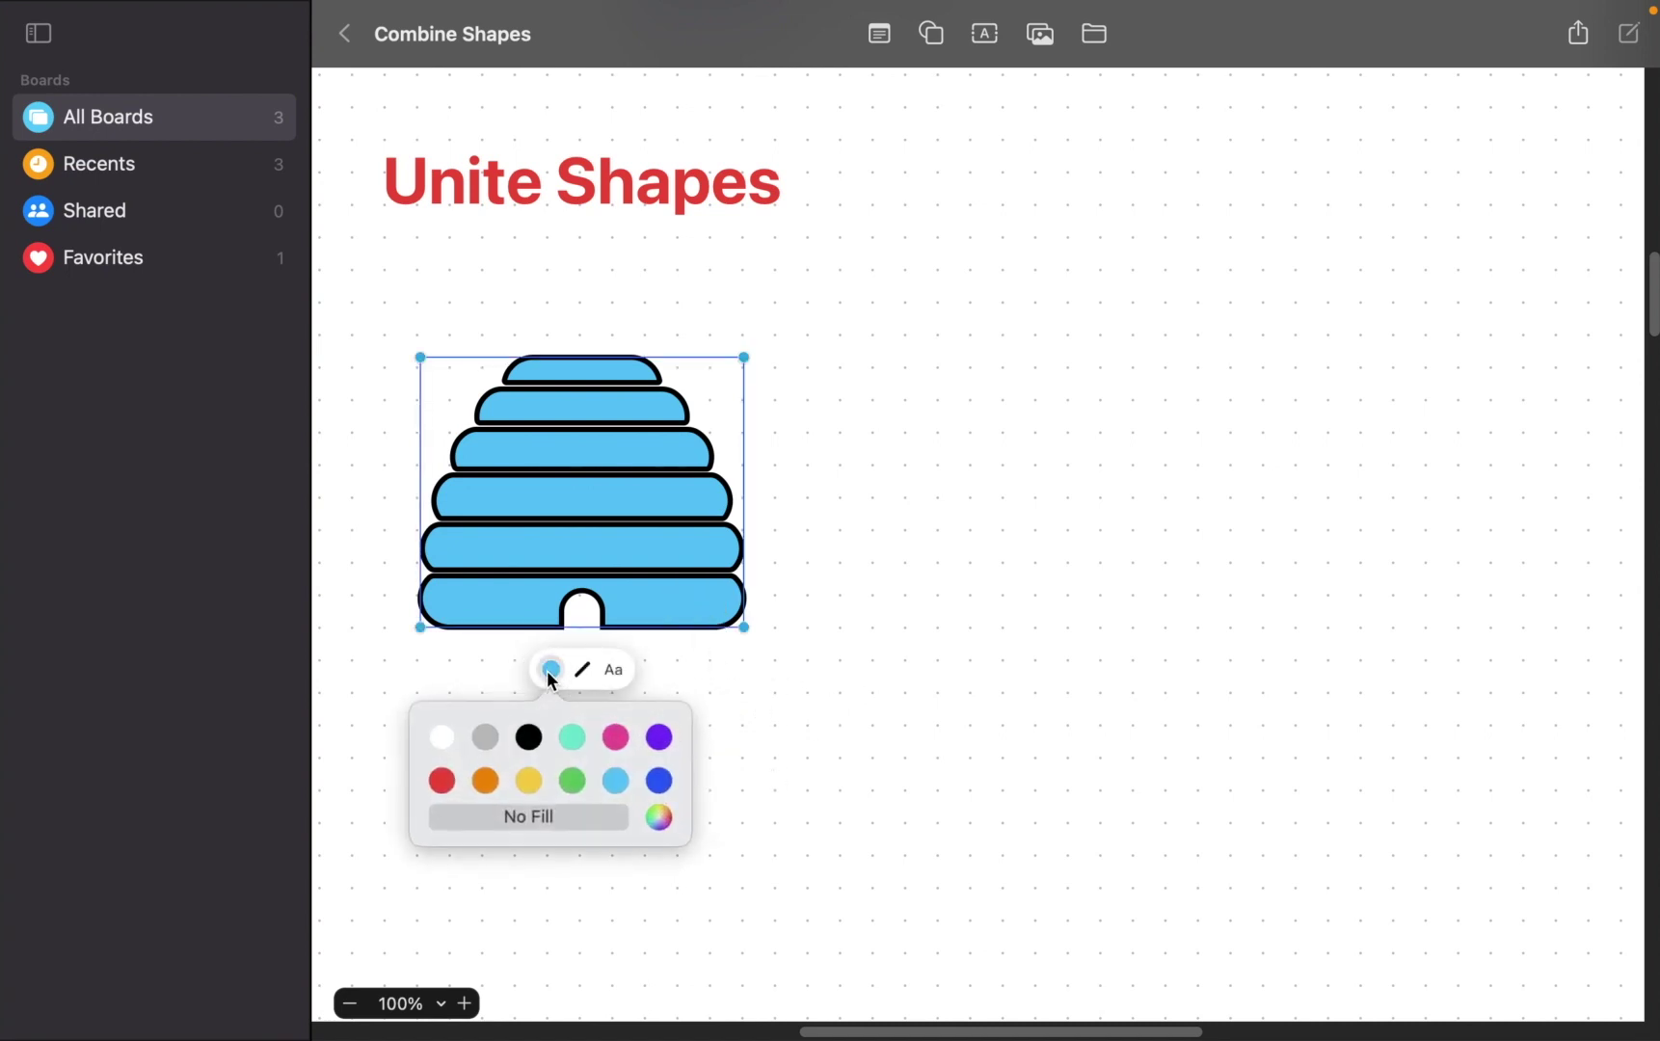
pyautogui.click(531, 779)
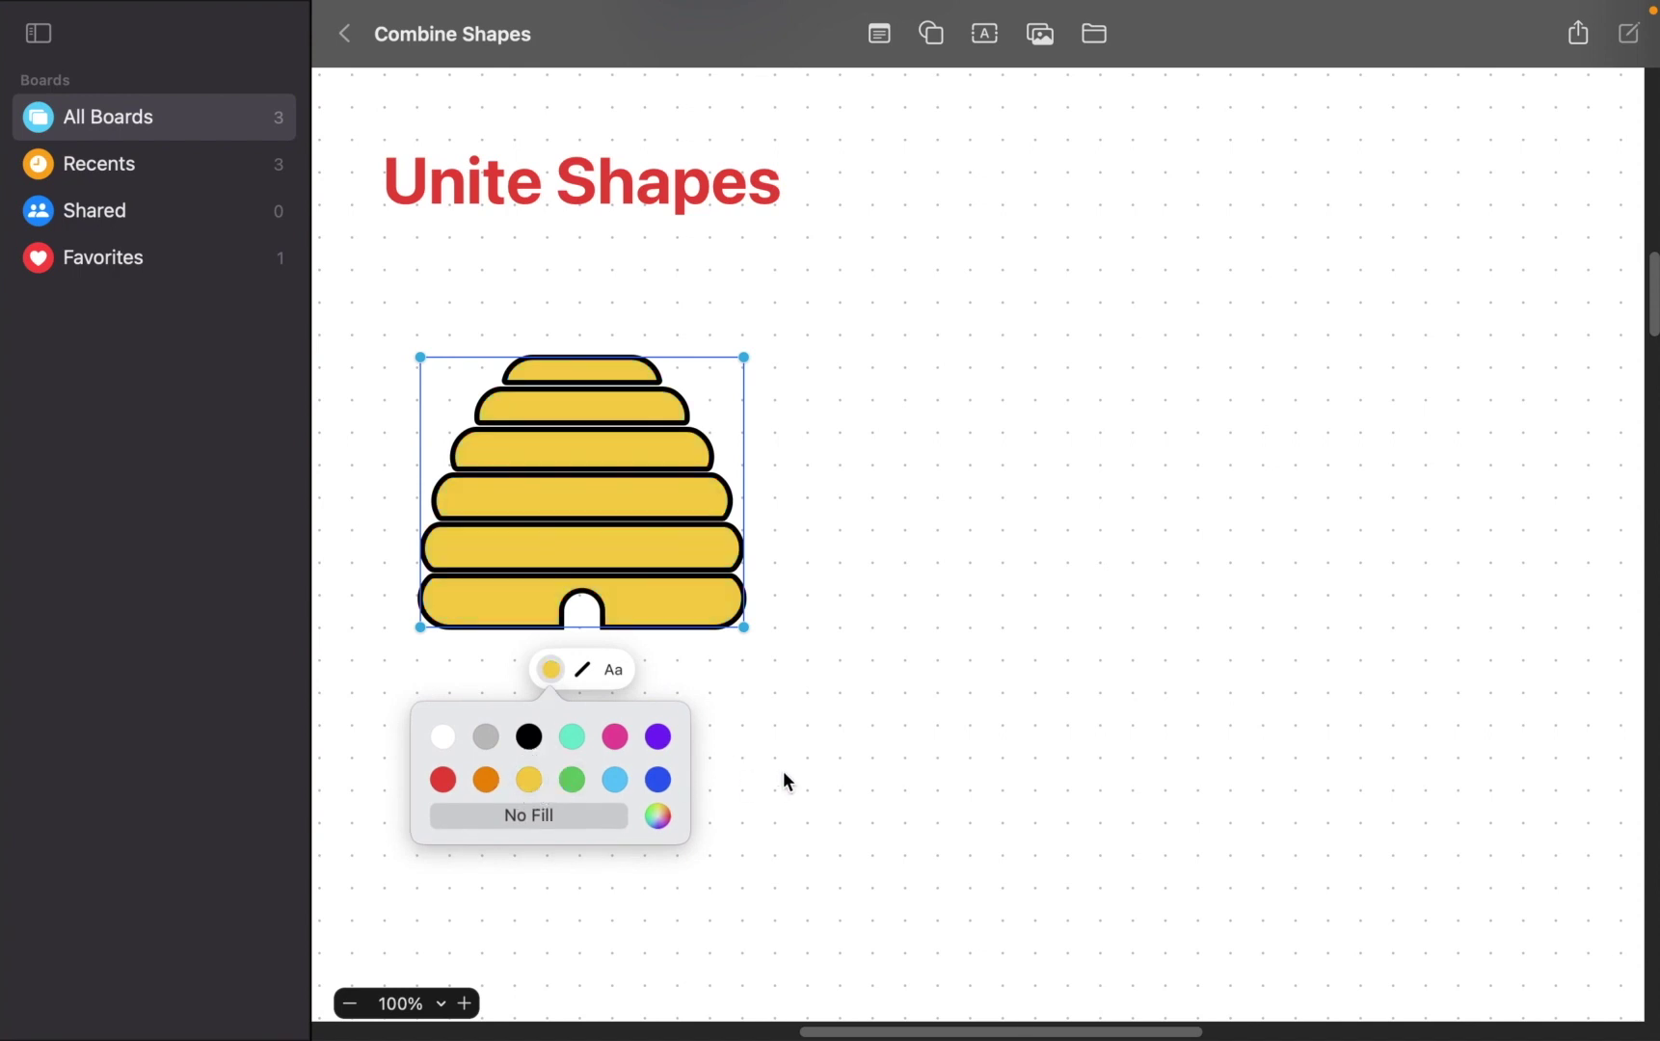
pyautogui.click(859, 753)
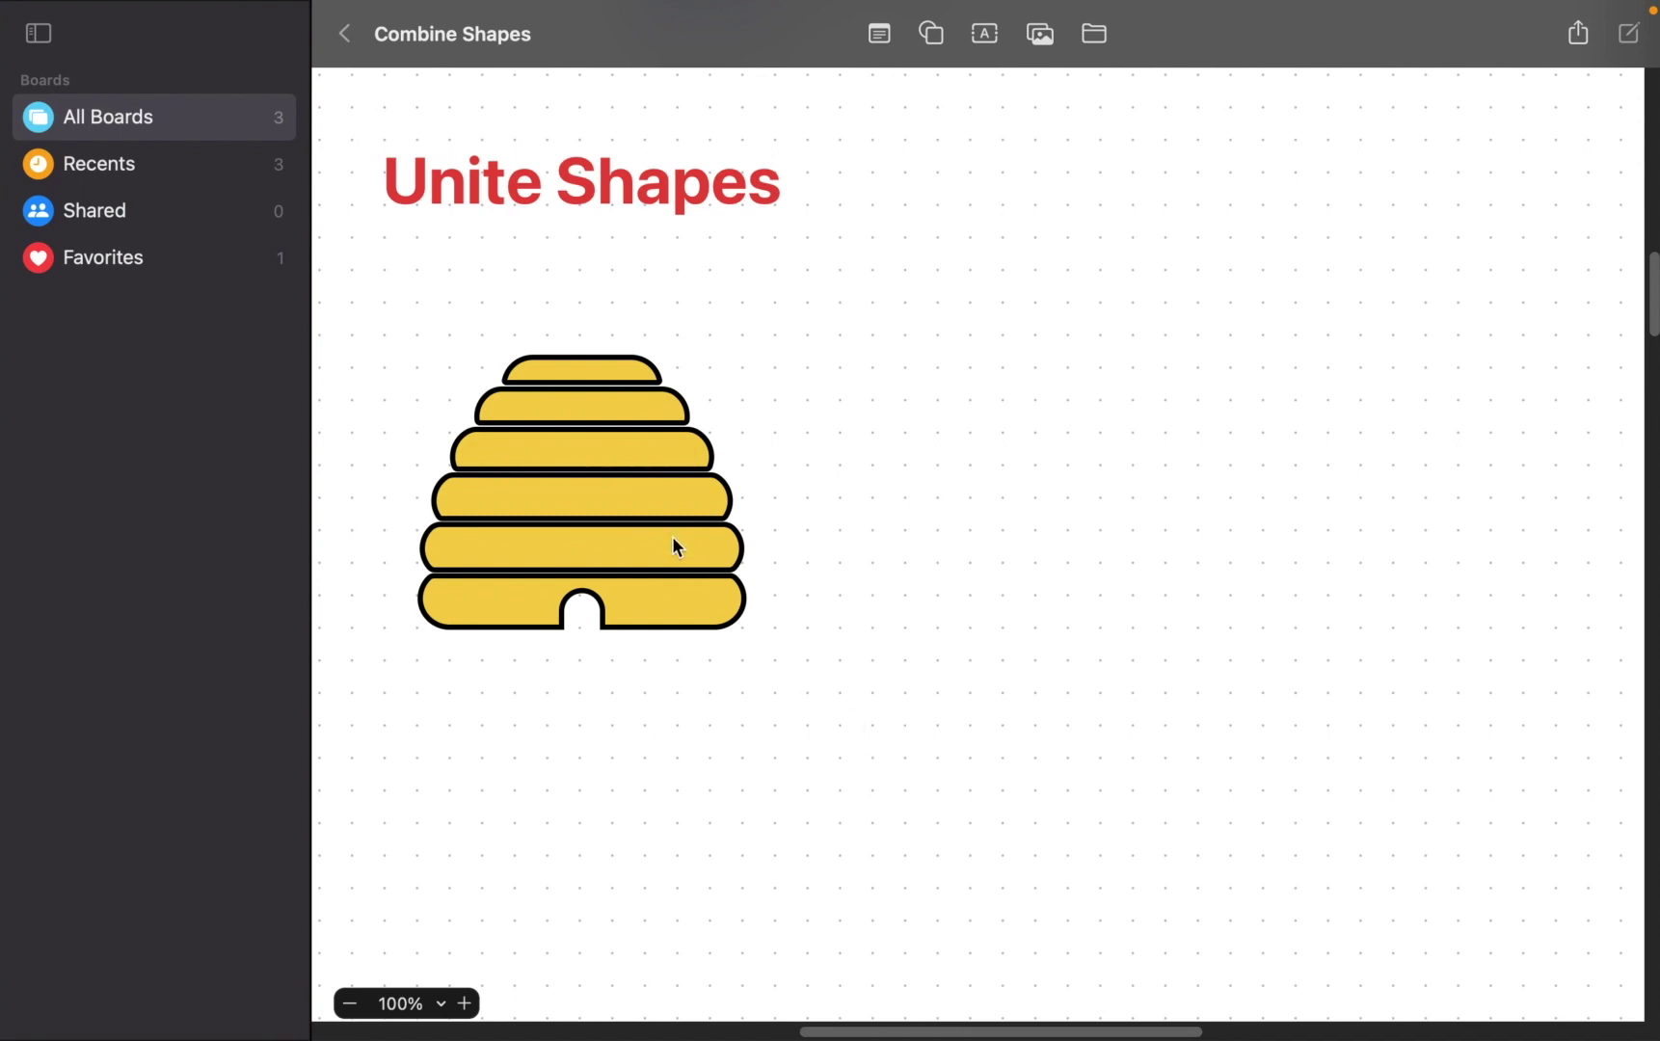
pyautogui.moveTo(673, 540); pyautogui.dragTo(889, 542)
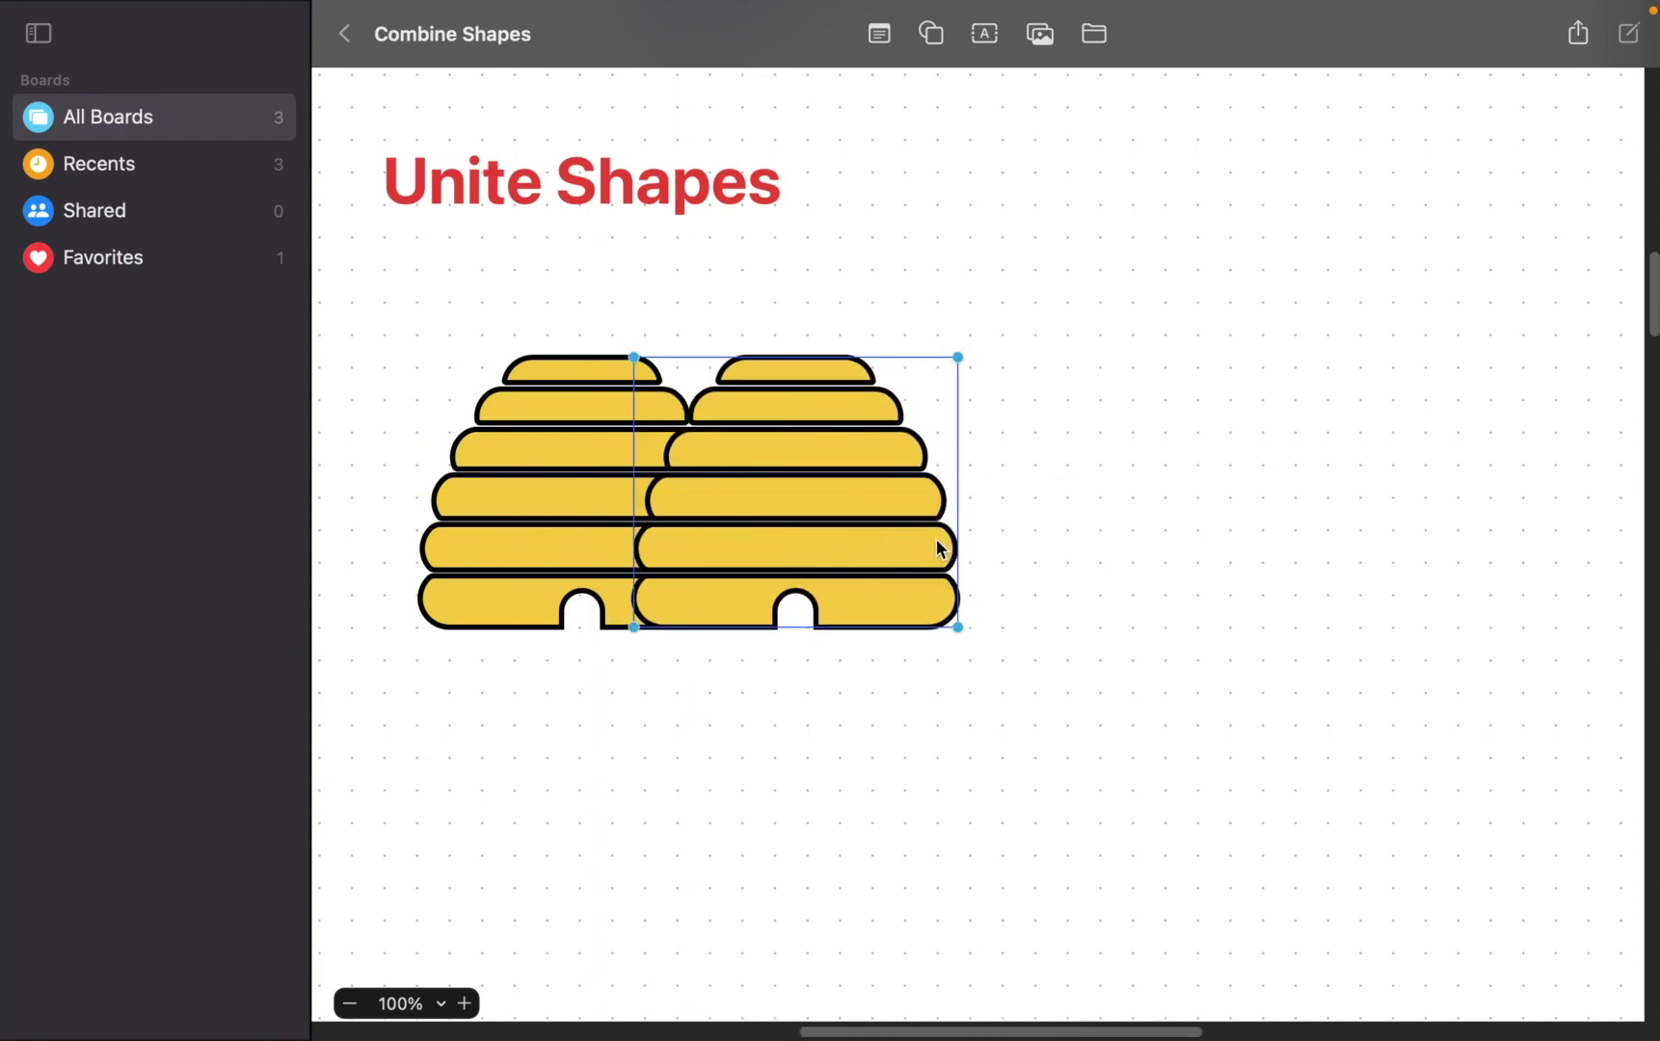
# - Option-drag a third beehive copy to overlap the second one's right side
pyautogui.moveTo(940, 549); pyautogui.dragTo(1147, 553)
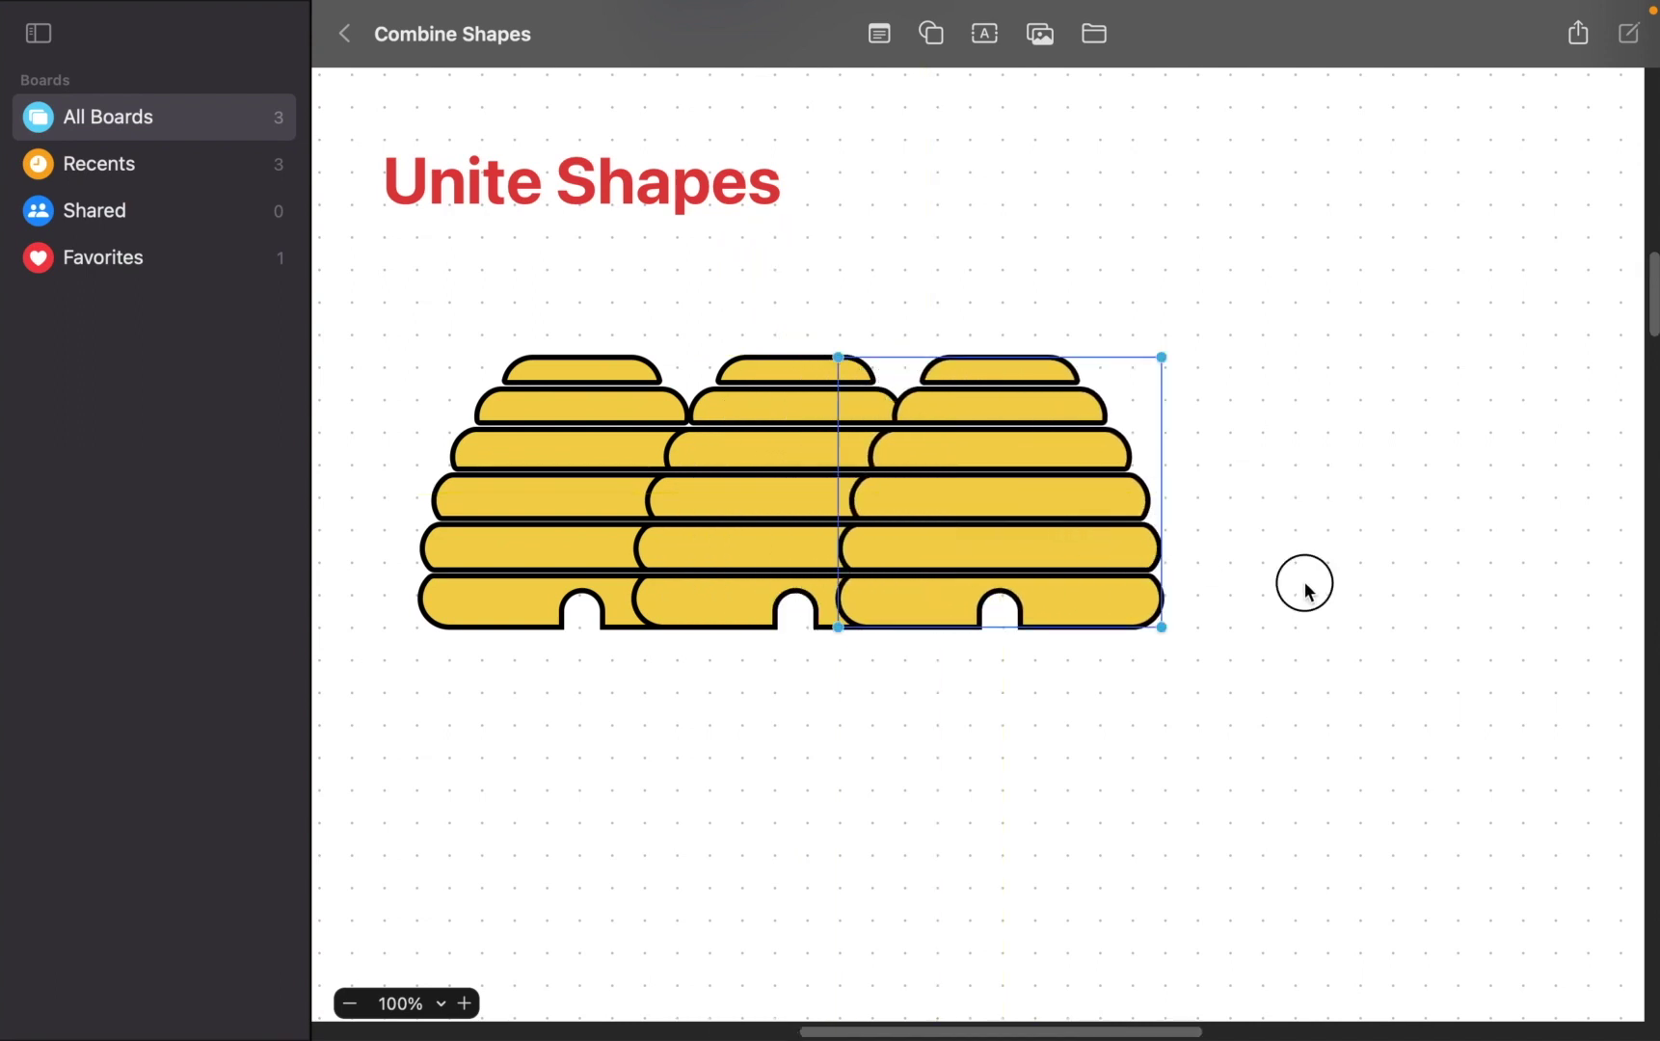
pyautogui.click(1306, 586)
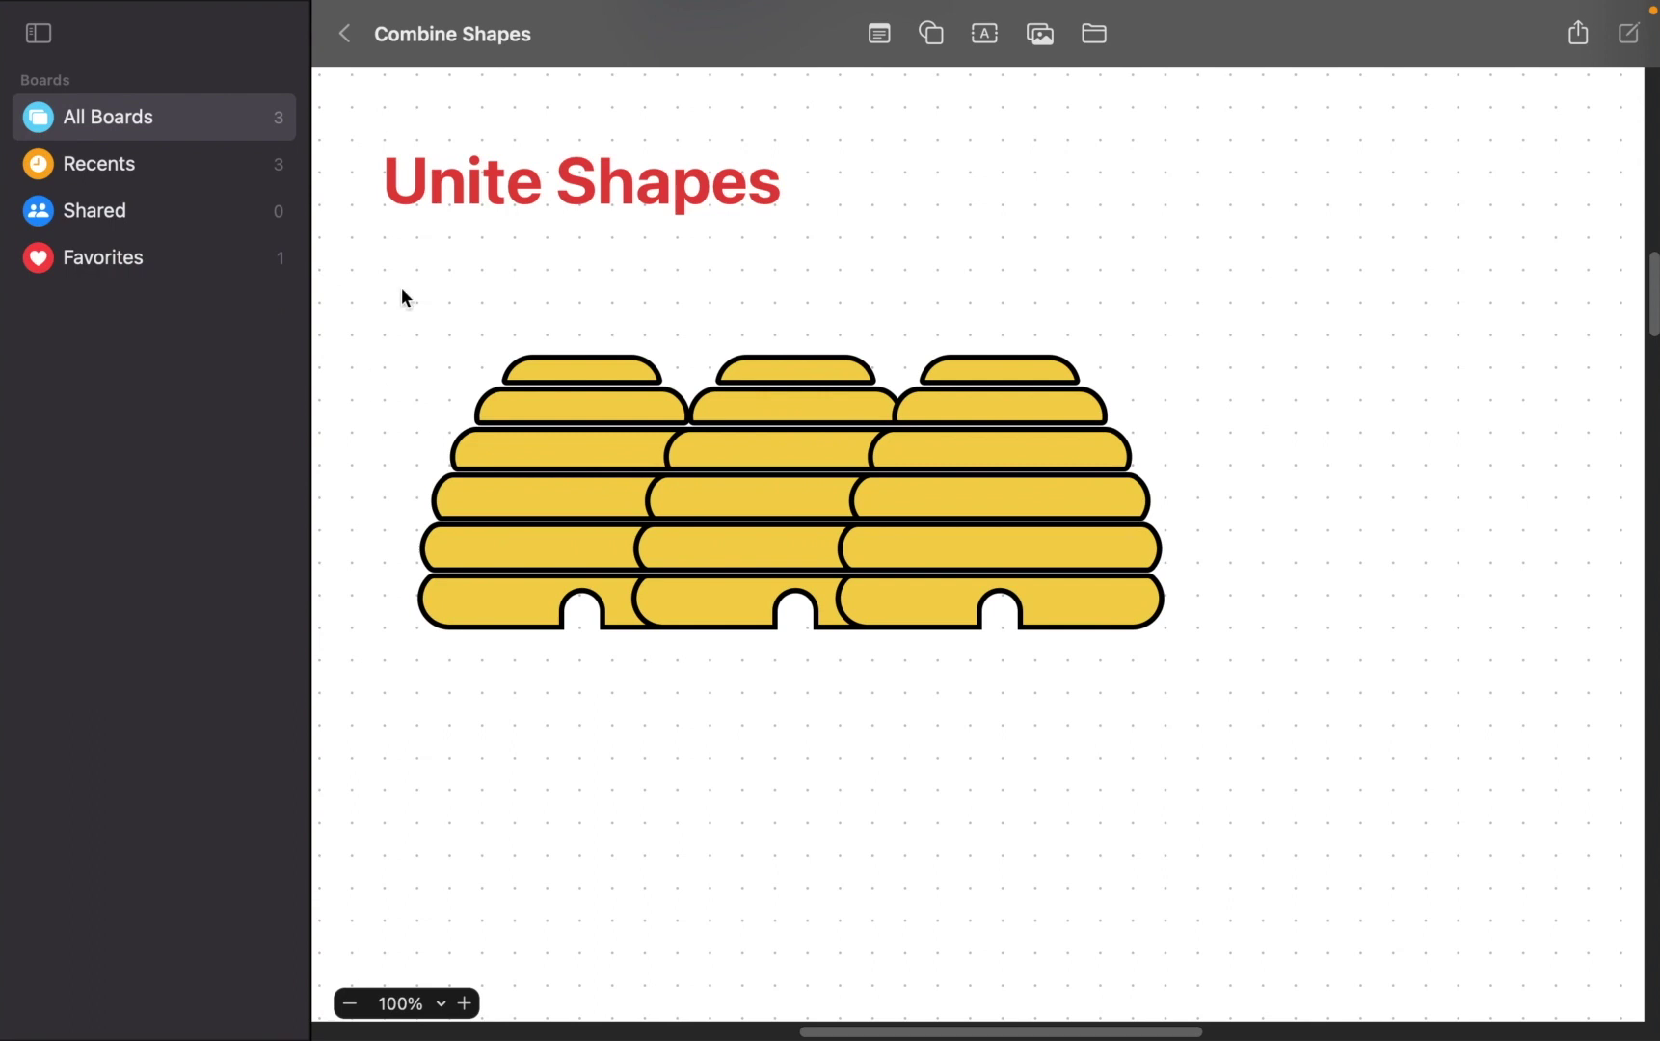
# - Unite the three beehives into one wide hive with Unite Shapes and drag it right
pyautogui.moveTo(401, 279); pyautogui.dragTo(1272, 637)
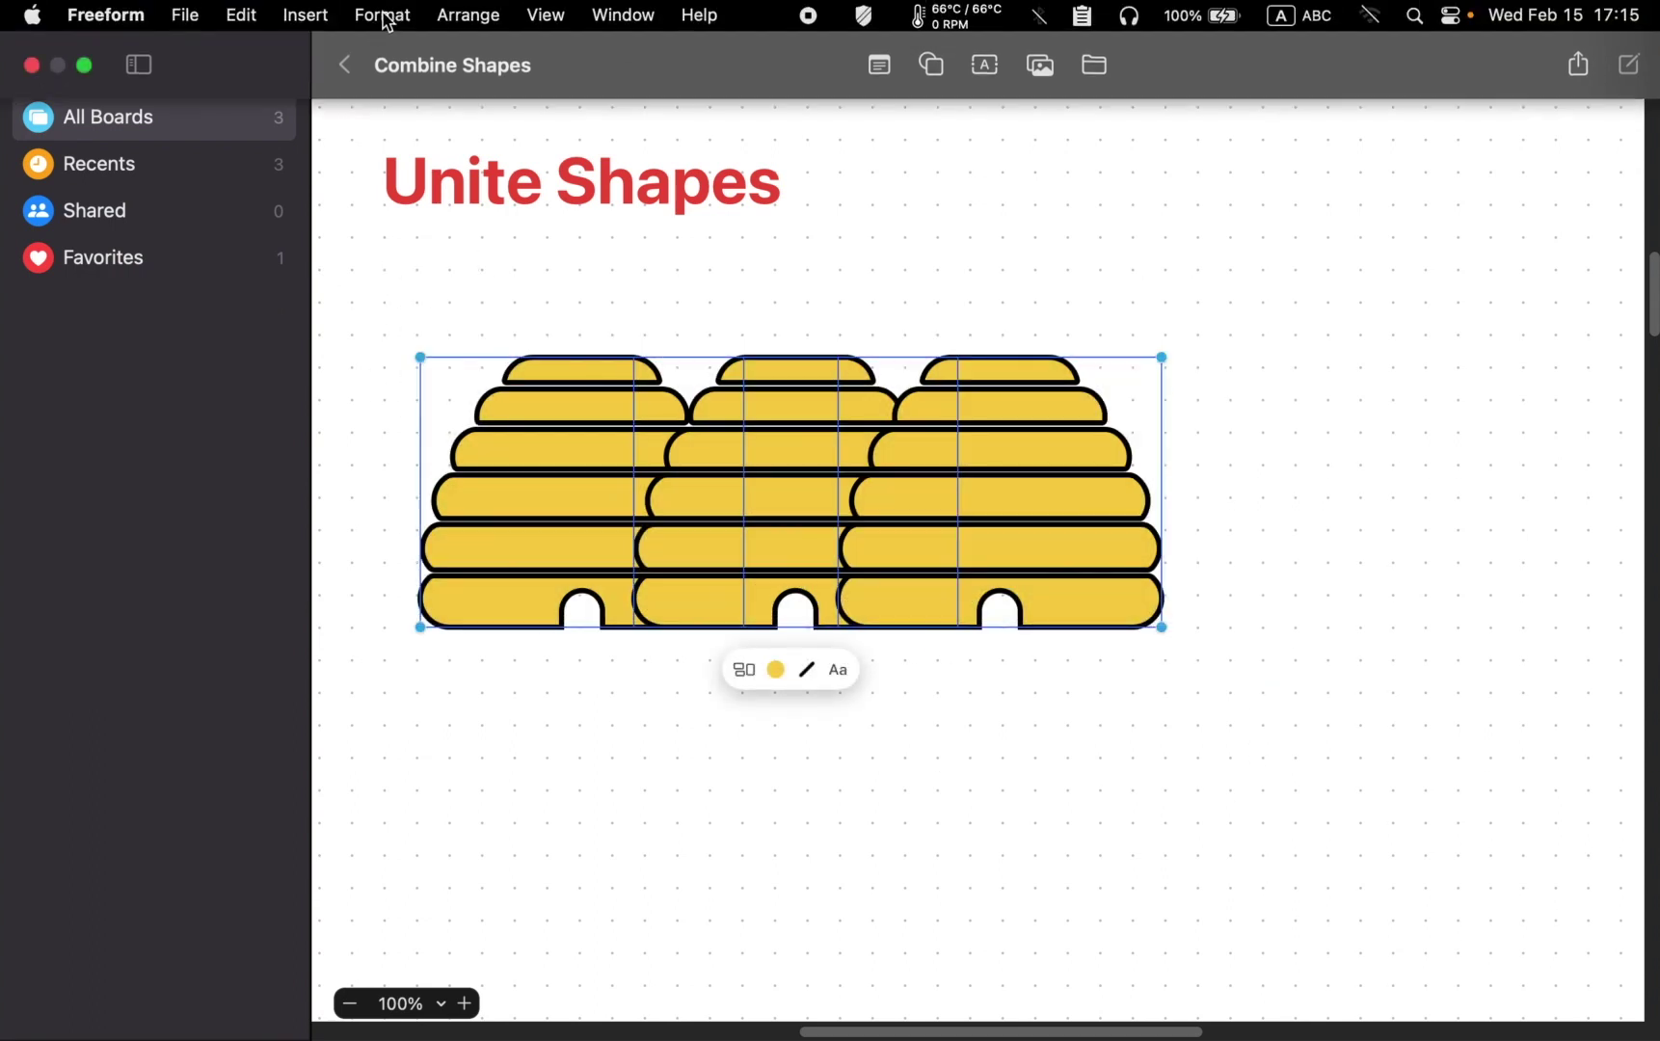
pyautogui.click(385, 17)
pyautogui.moveTo(439, 146)
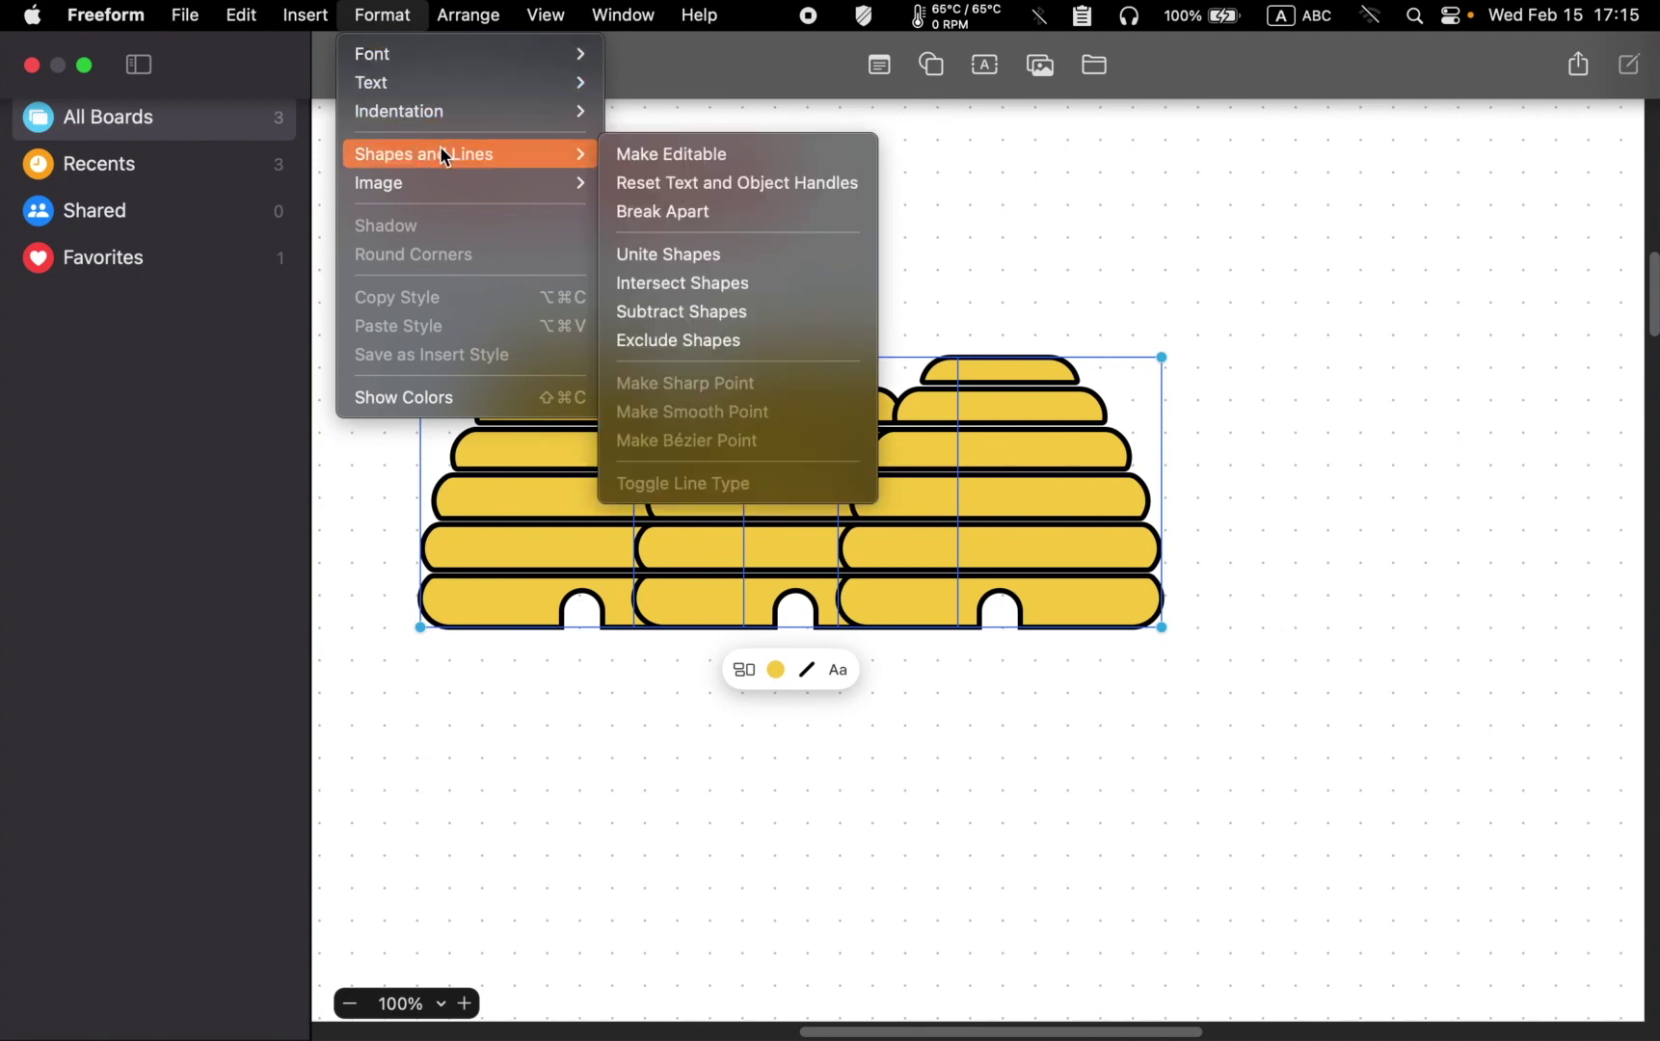
pyautogui.click(692, 255)
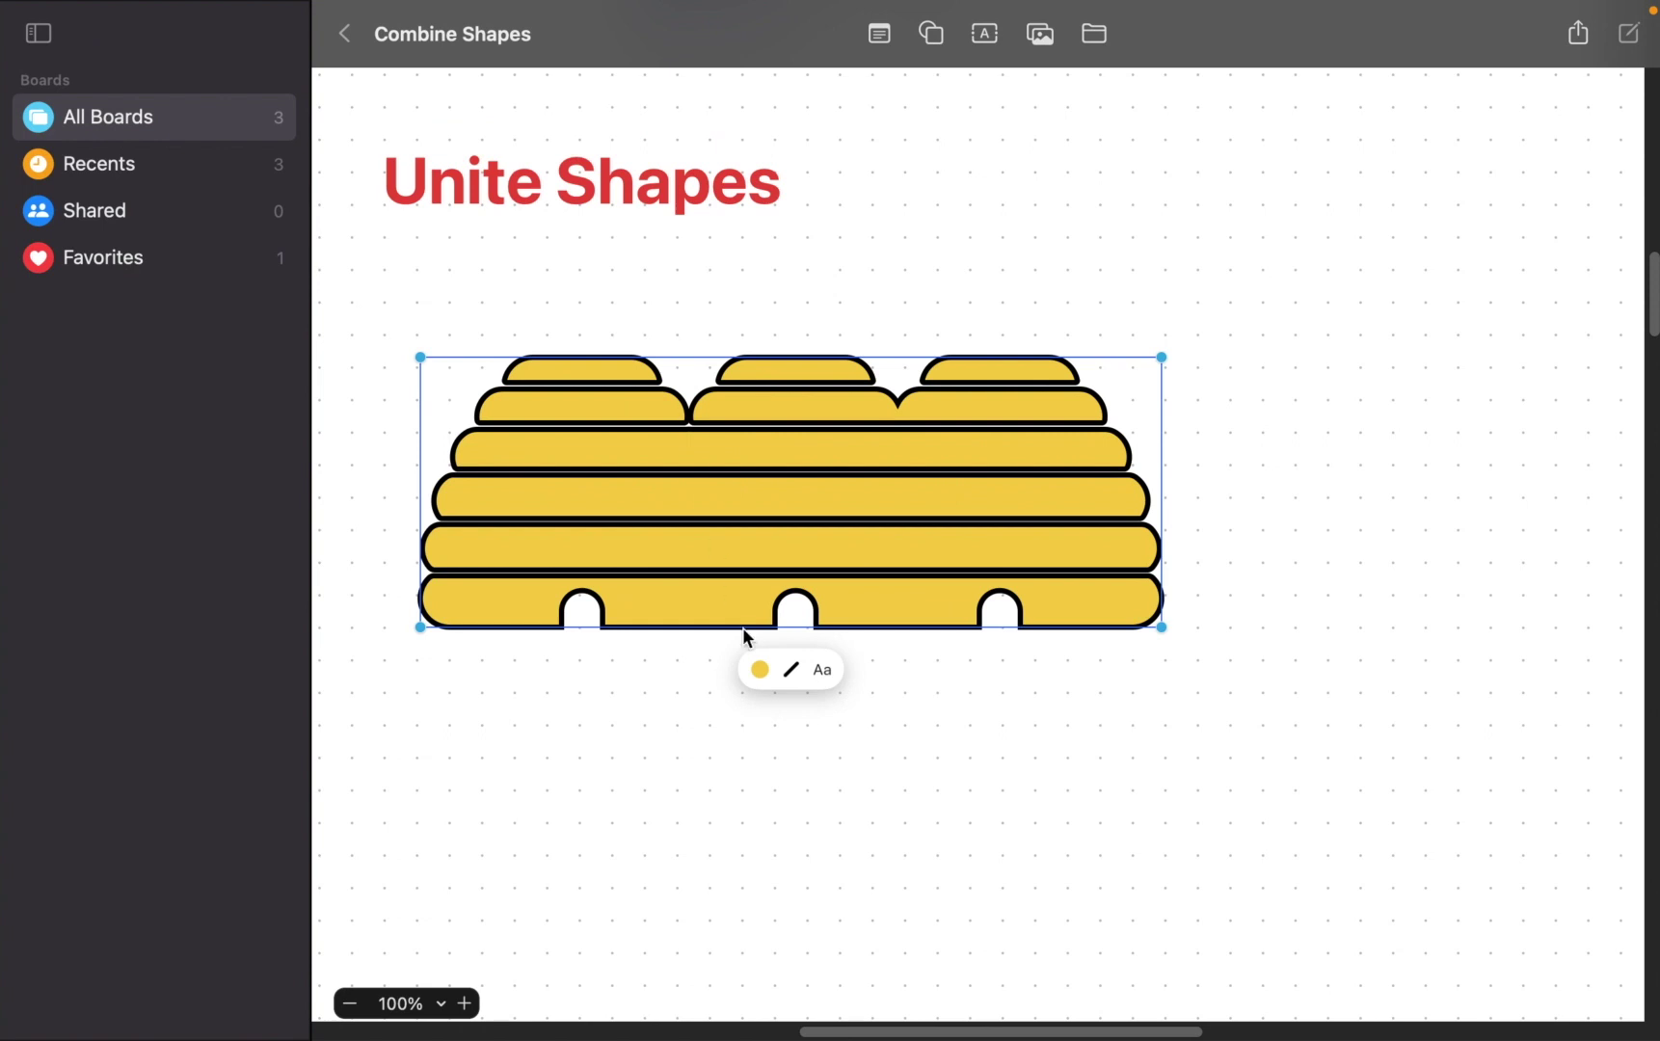
pyautogui.click(822, 751)
pyautogui.moveTo(896, 549); pyautogui.dragTo(1049, 545)
# - Set the united beehive in place, browse the Shapes library without adding anything, and inspect the outlined heart
pyautogui.click(647, 692)
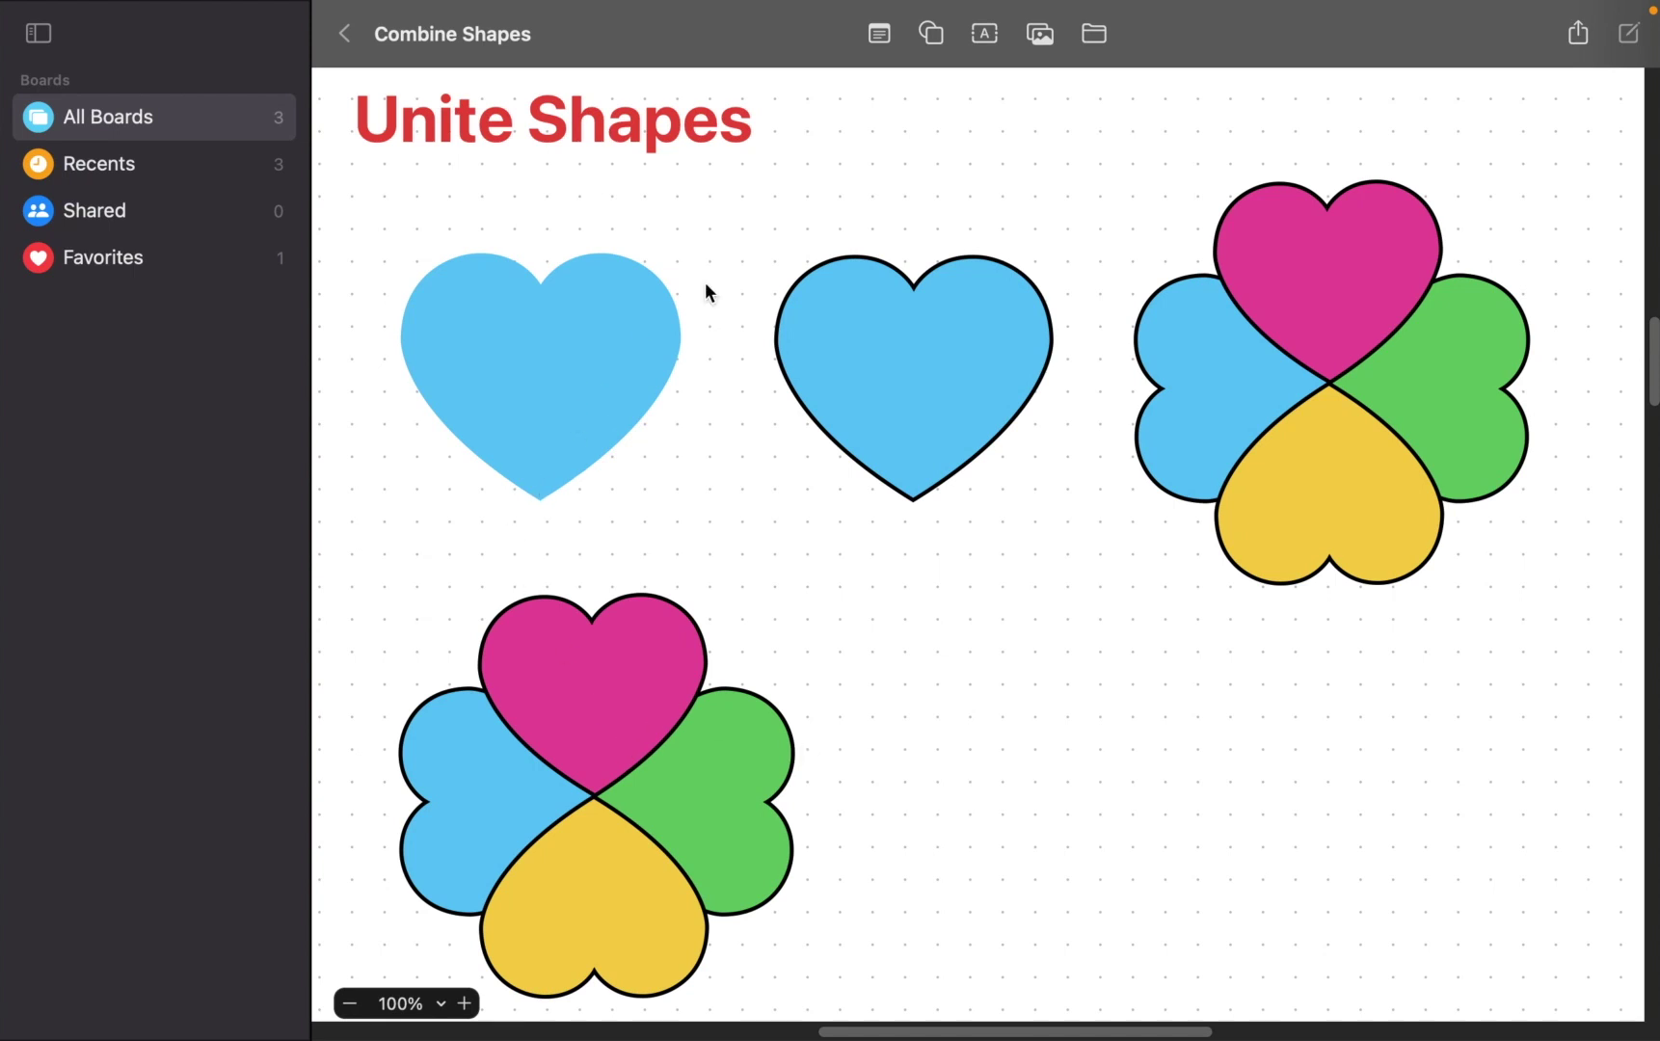
pyautogui.click(932, 36)
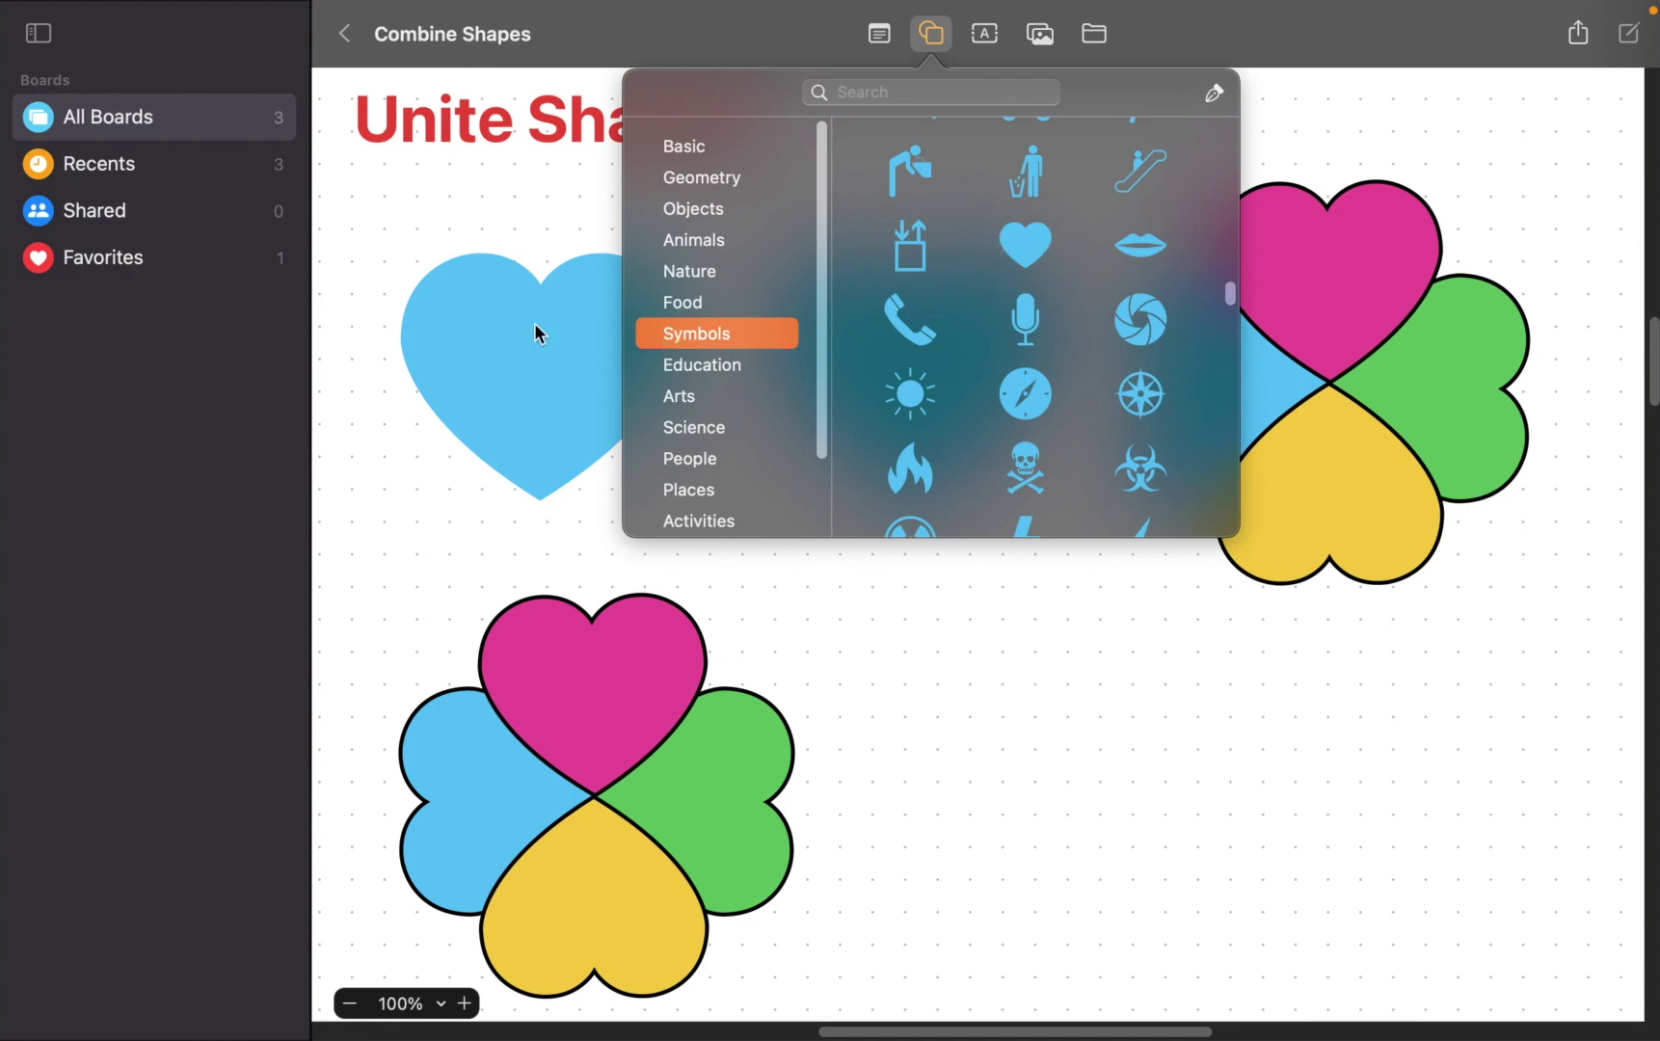
pyautogui.click(932, 756)
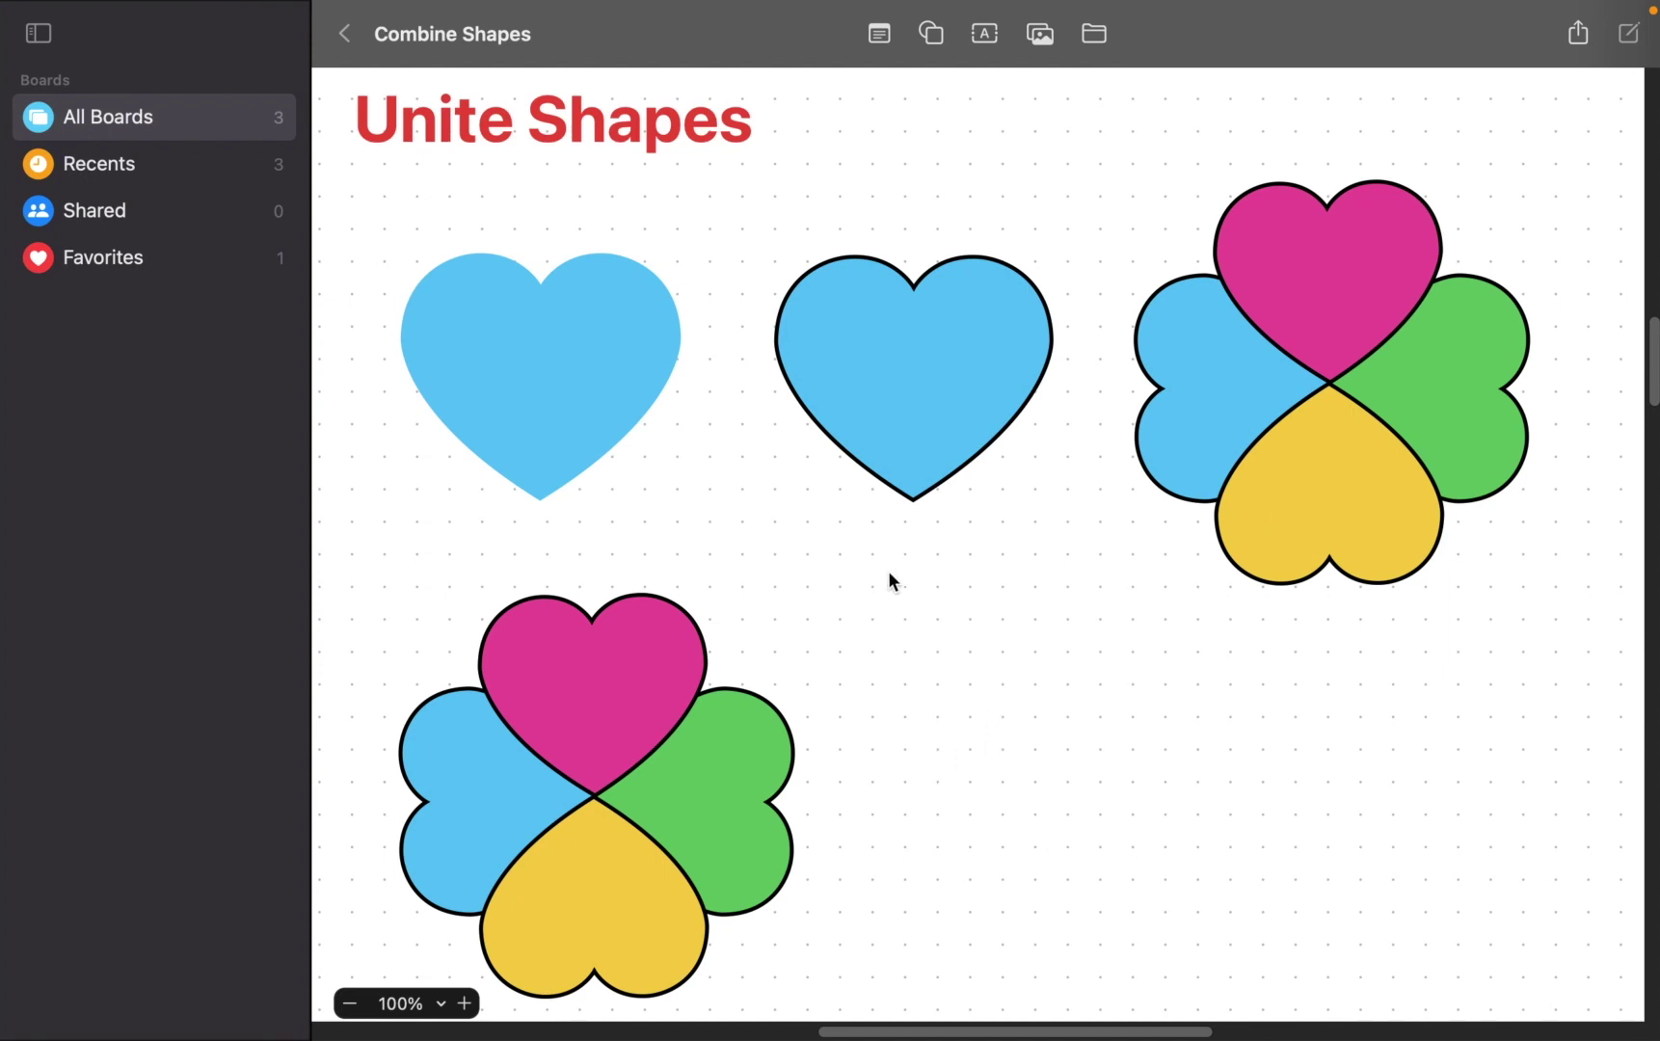
pyautogui.click(919, 446)
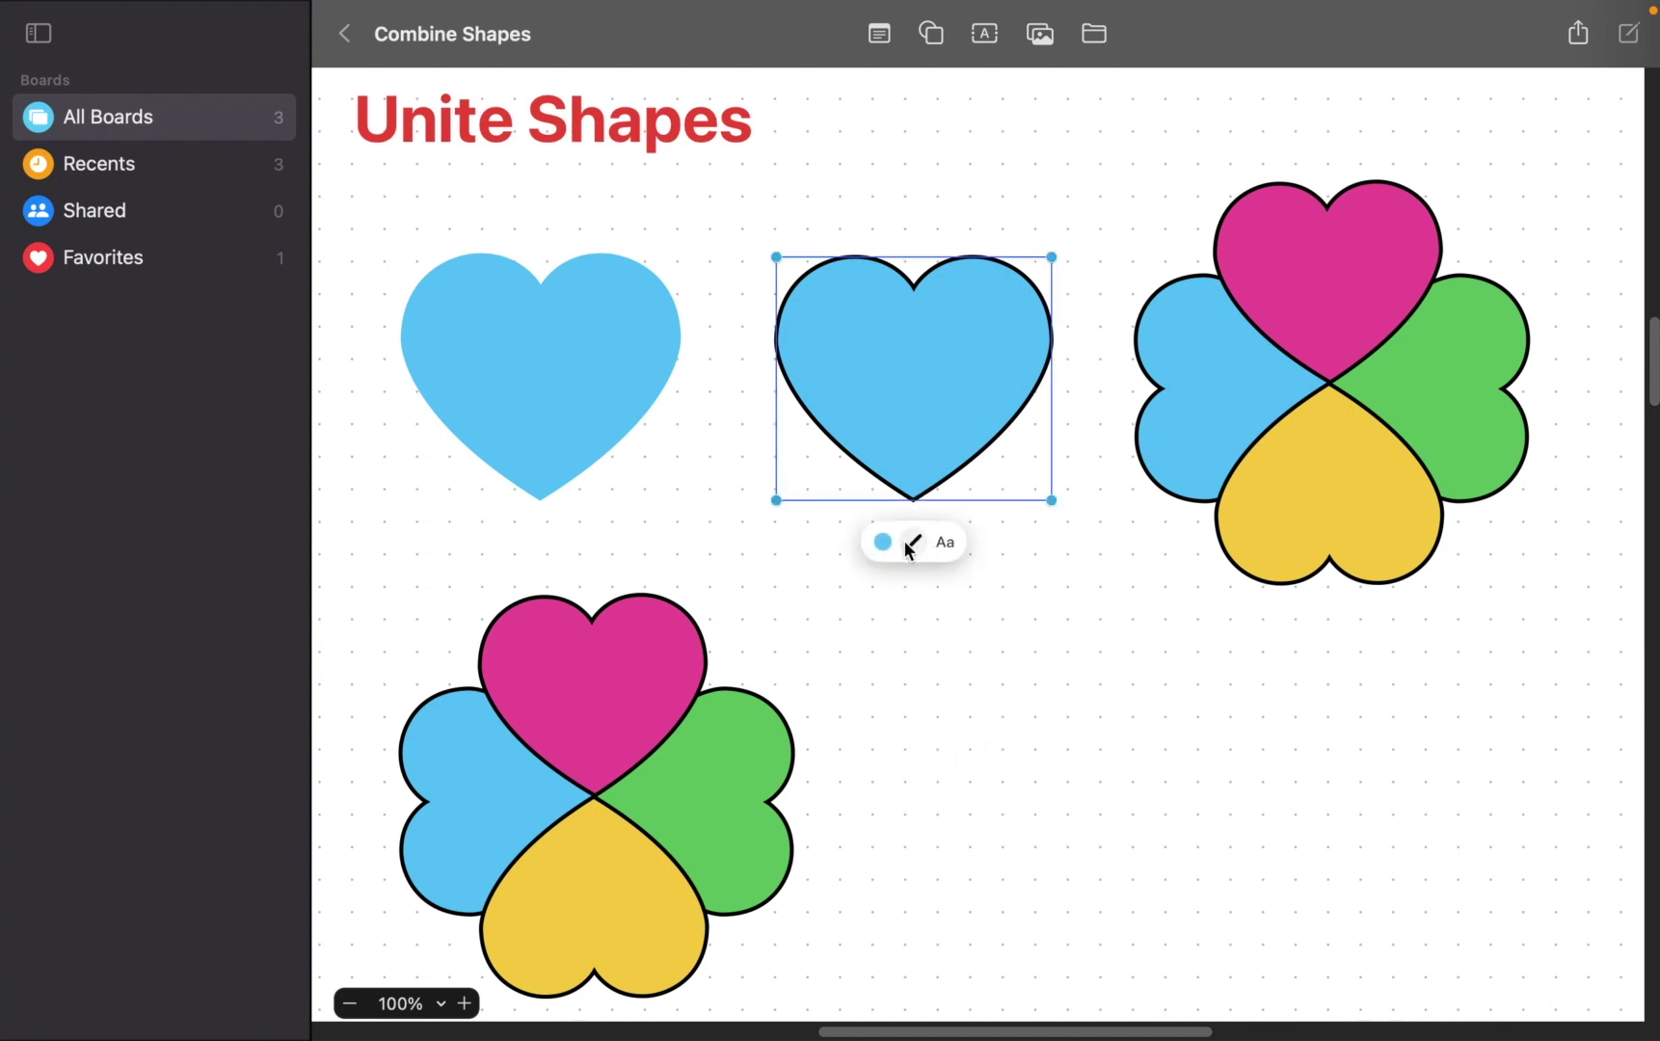
pyautogui.click(926, 786)
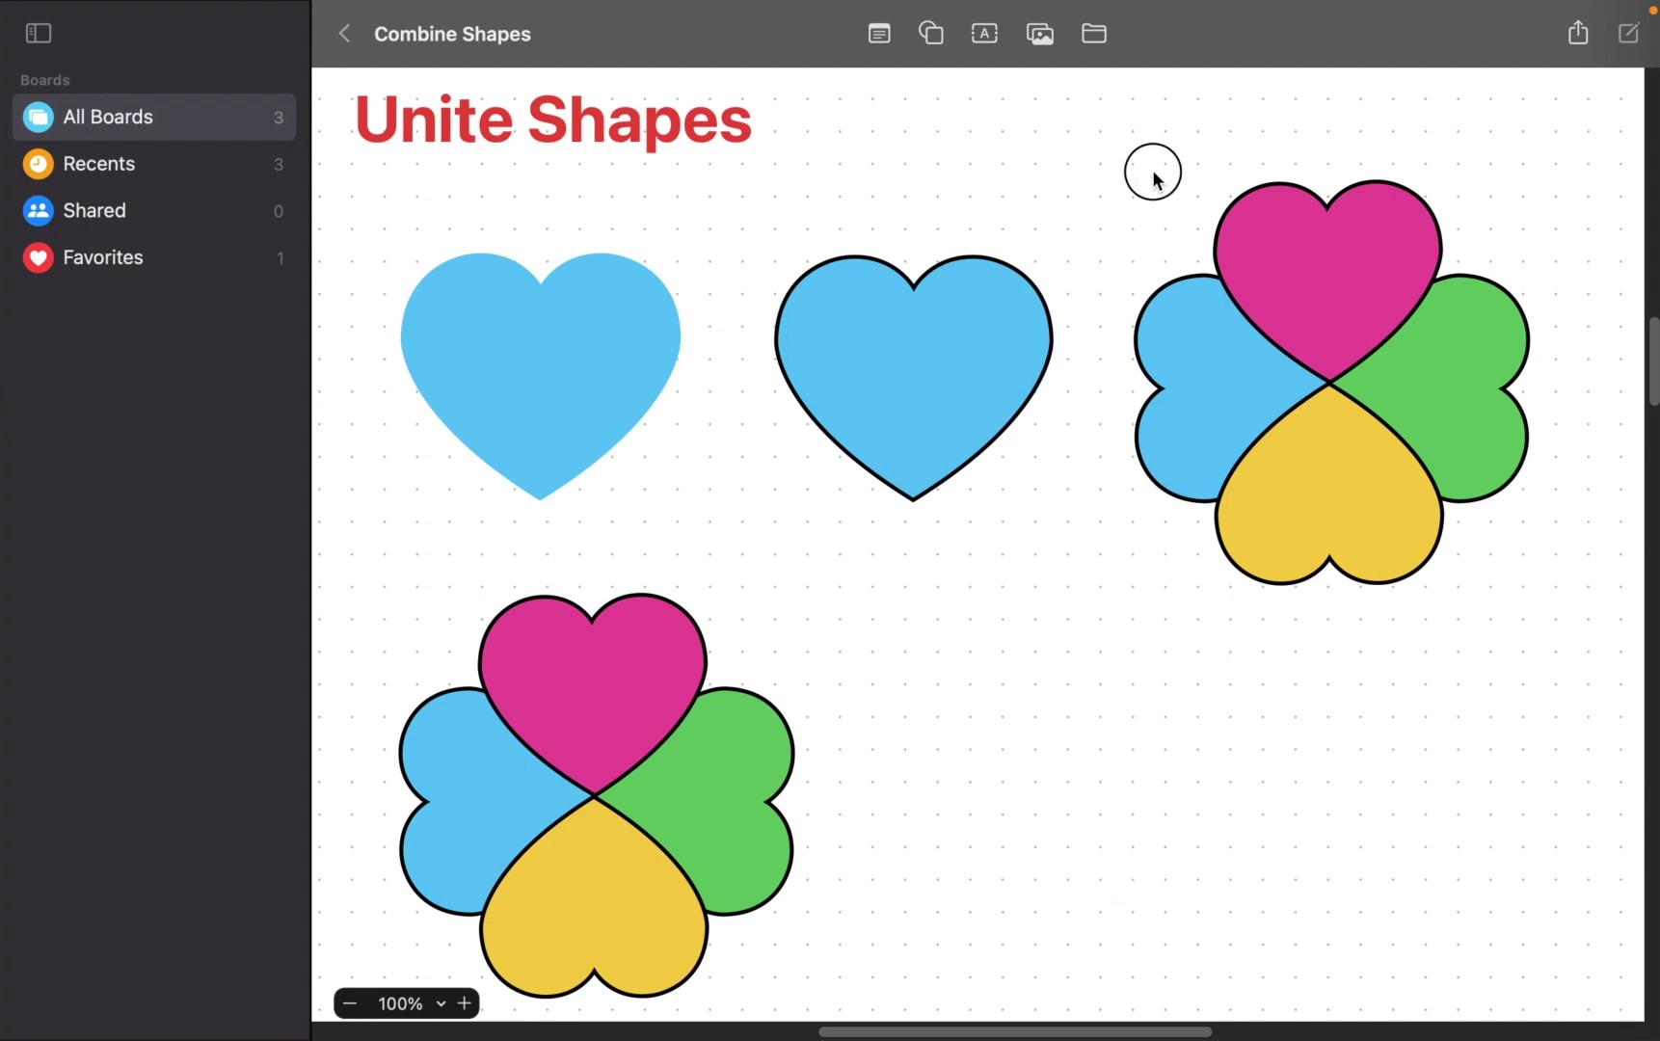
# - Marquee-select the four overlapping hearts at top right and apply Format > Shapes and Lines > Unite Shapes
pyautogui.moveTo(1155, 179); pyautogui.dragTo(1471, 617)
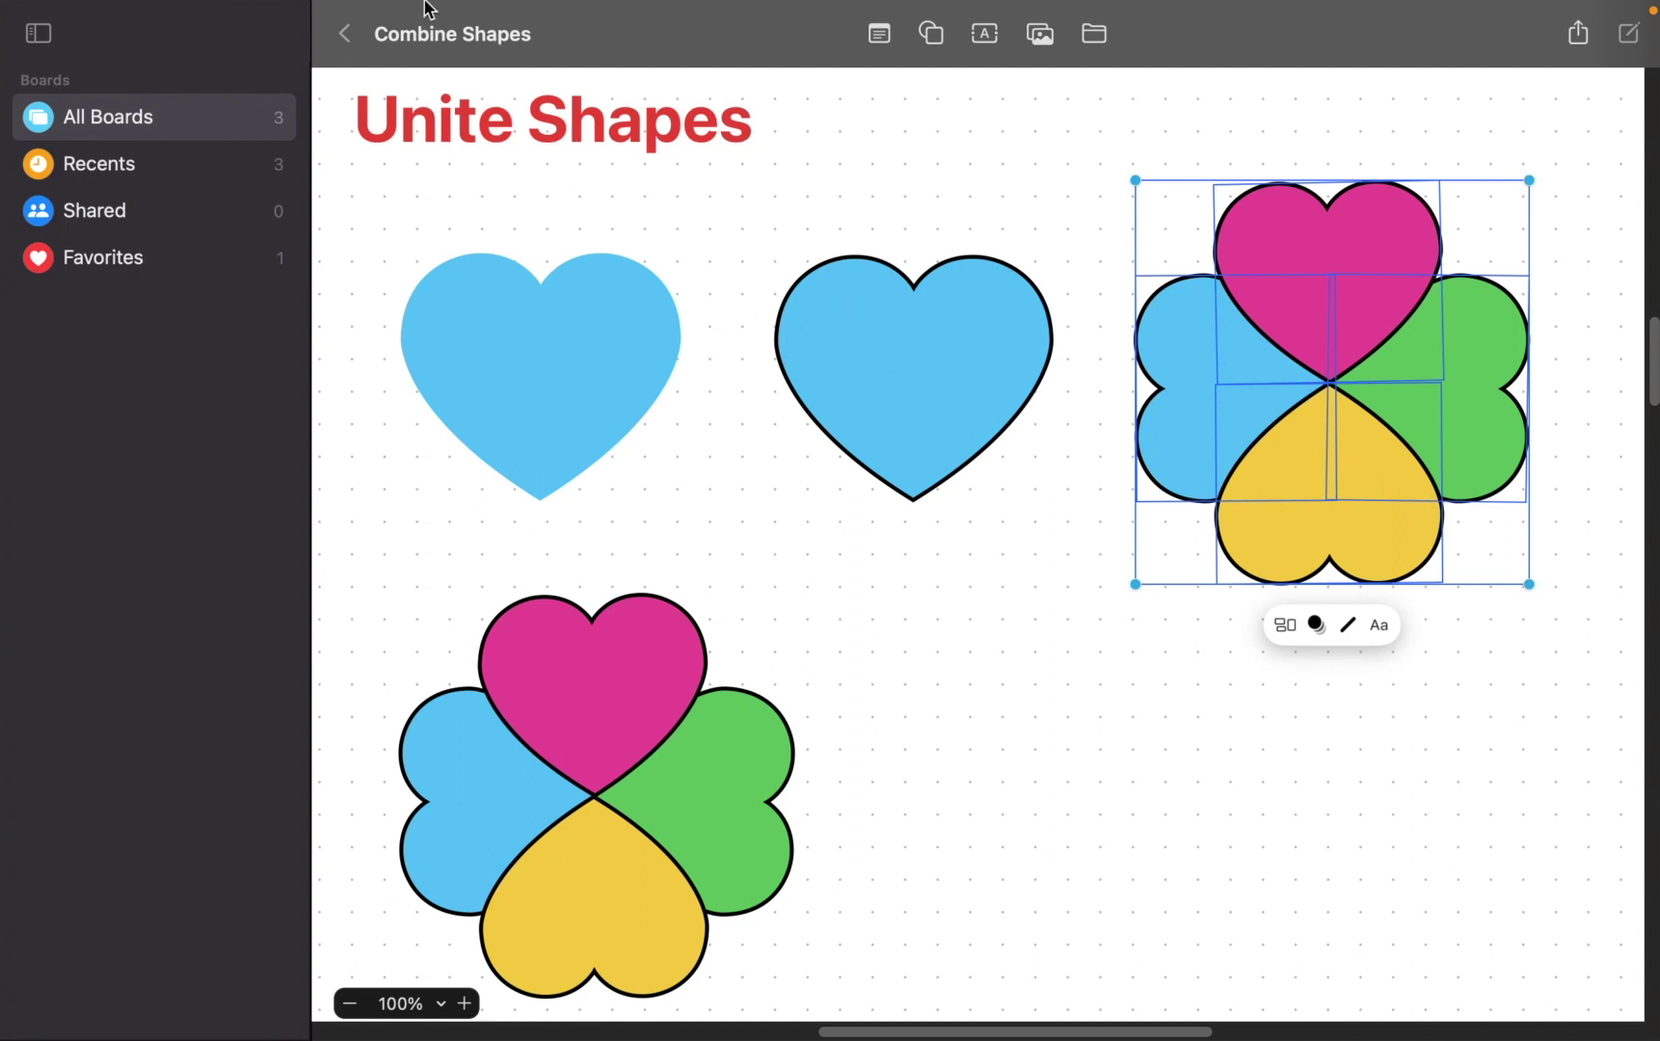
pyautogui.click(390, 15)
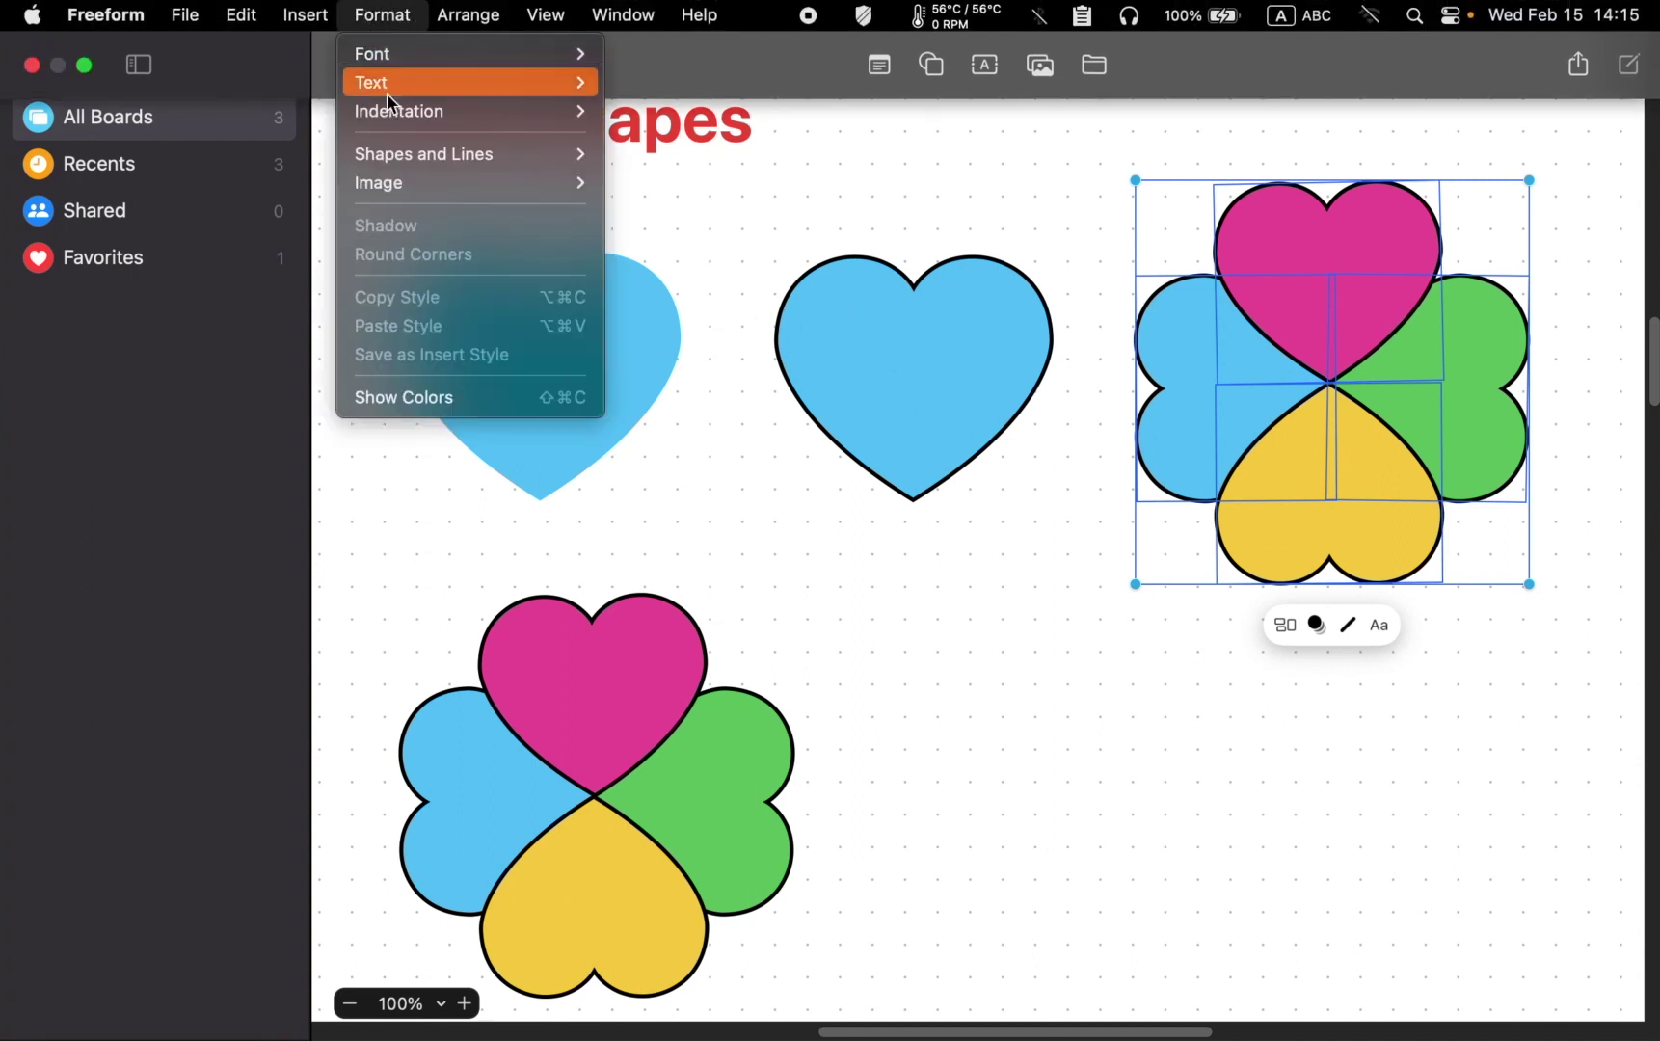
pyautogui.moveTo(389, 152)
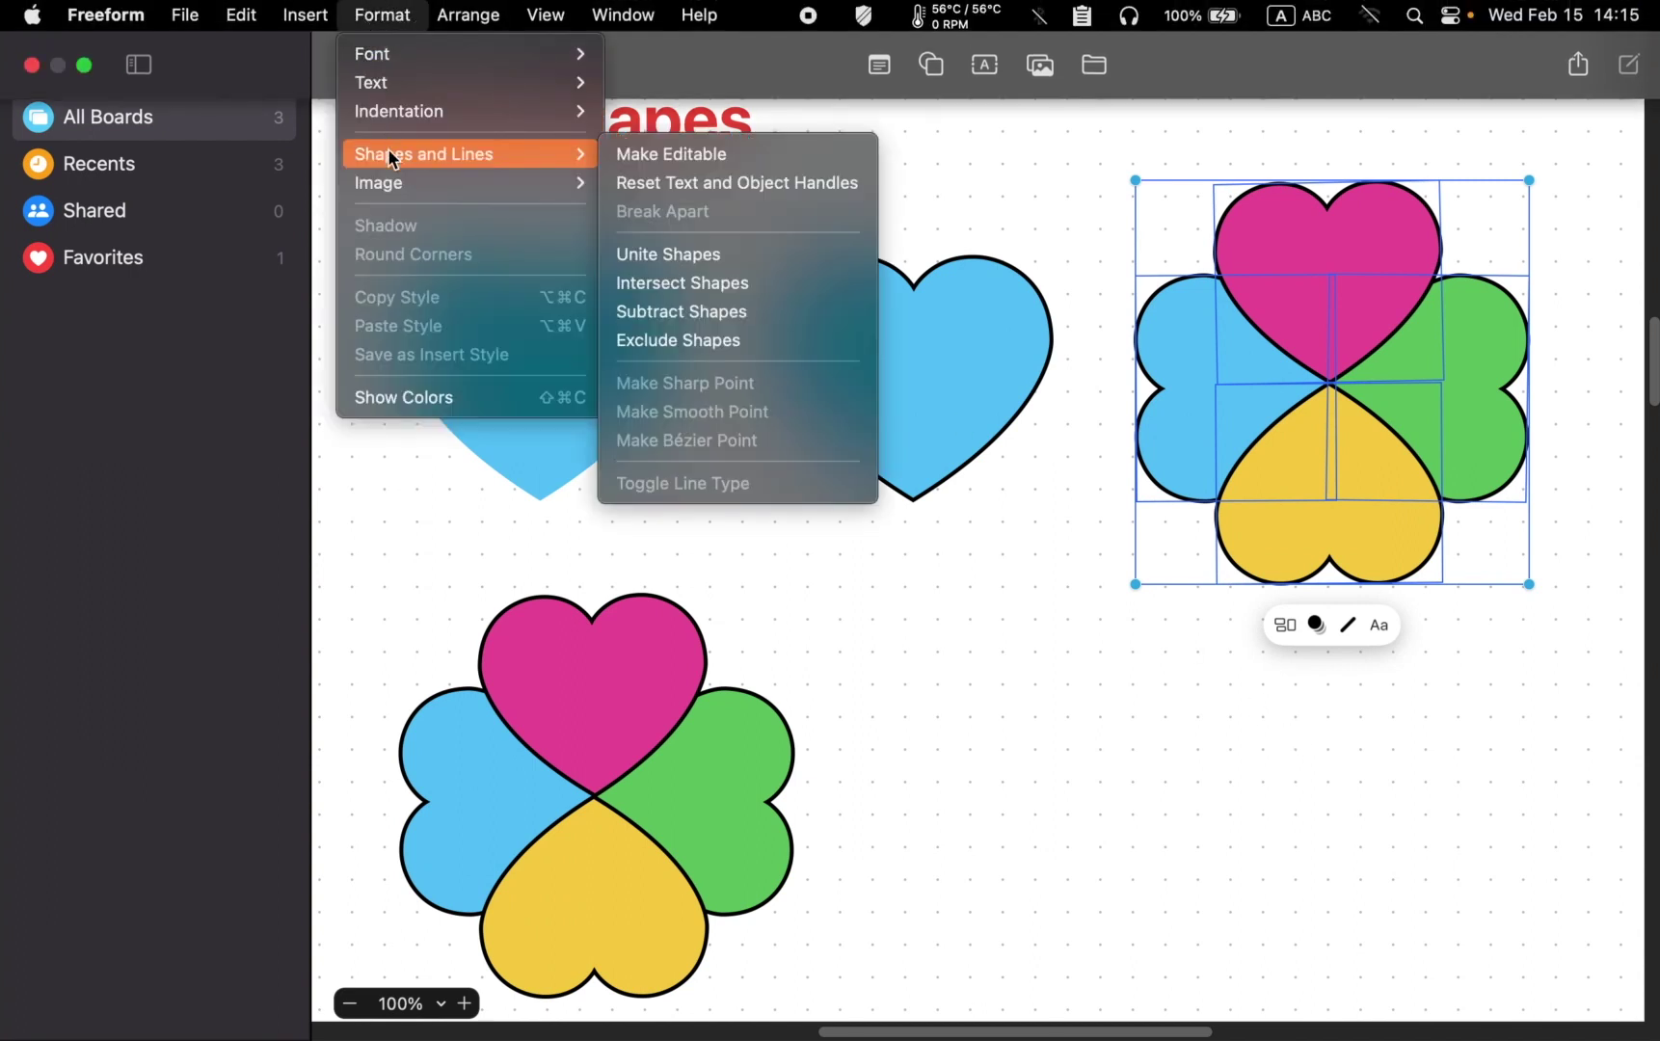
pyautogui.click(657, 255)
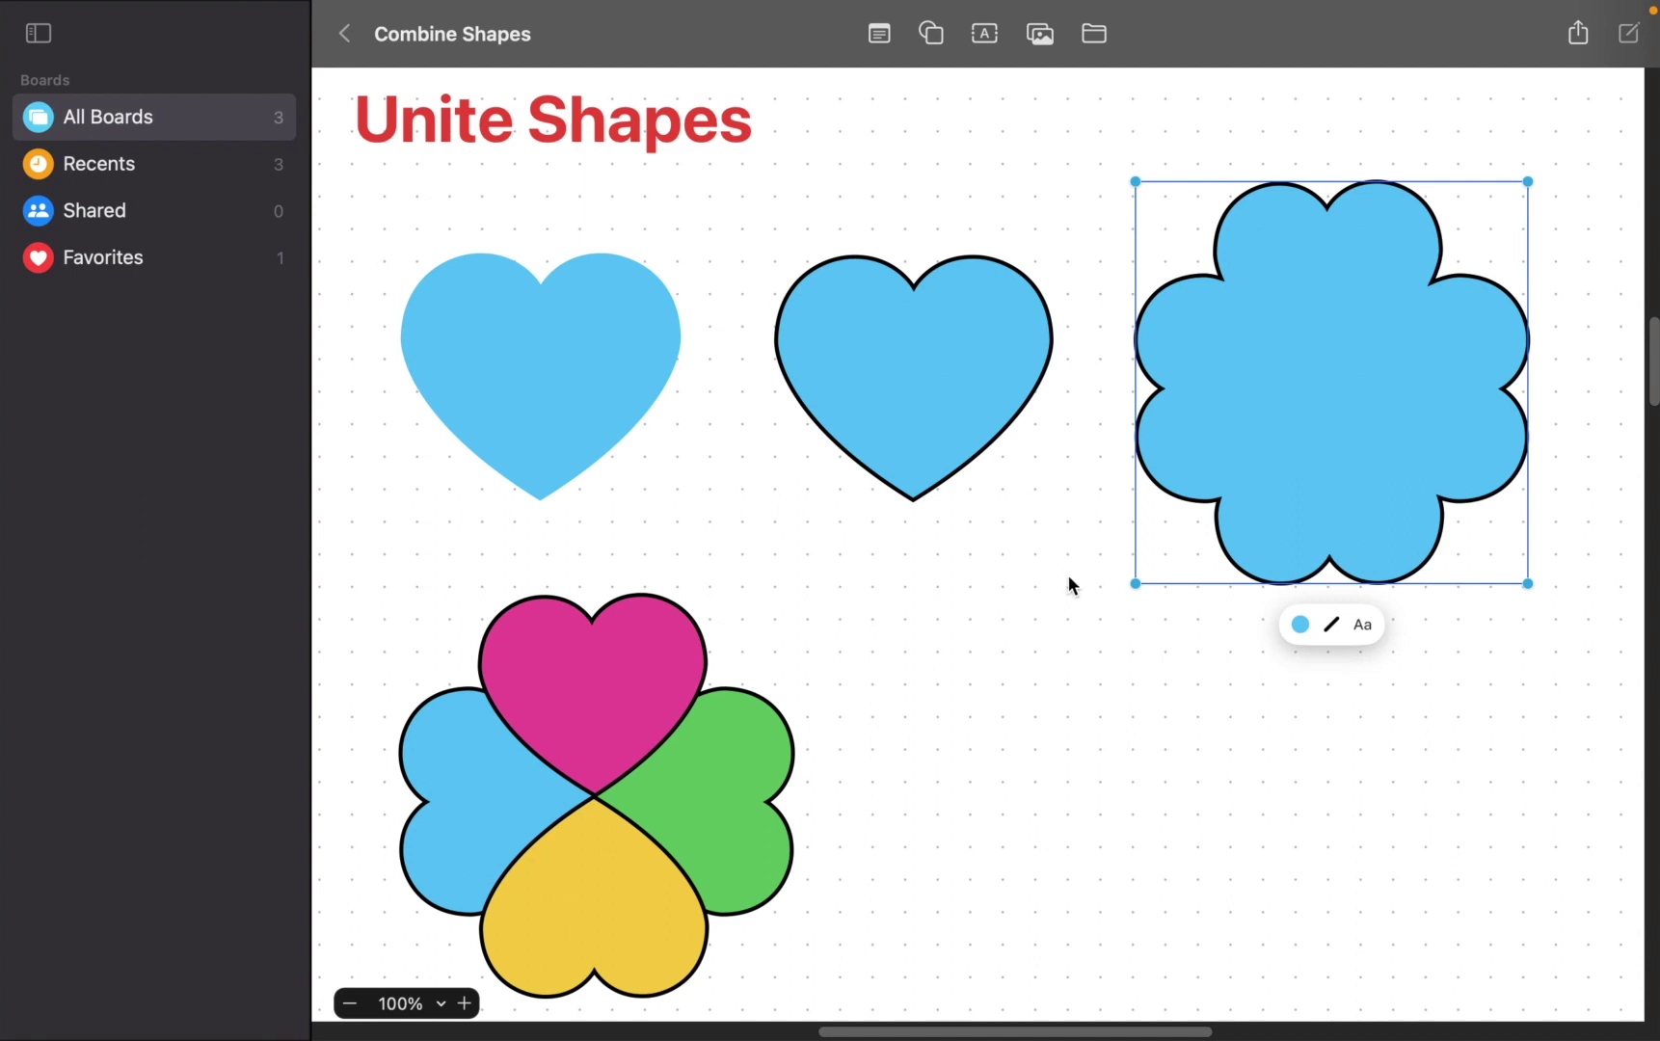
# - Try yellow, pink and light blue fills on the flower before settling on purple
pyautogui.click(1301, 626)
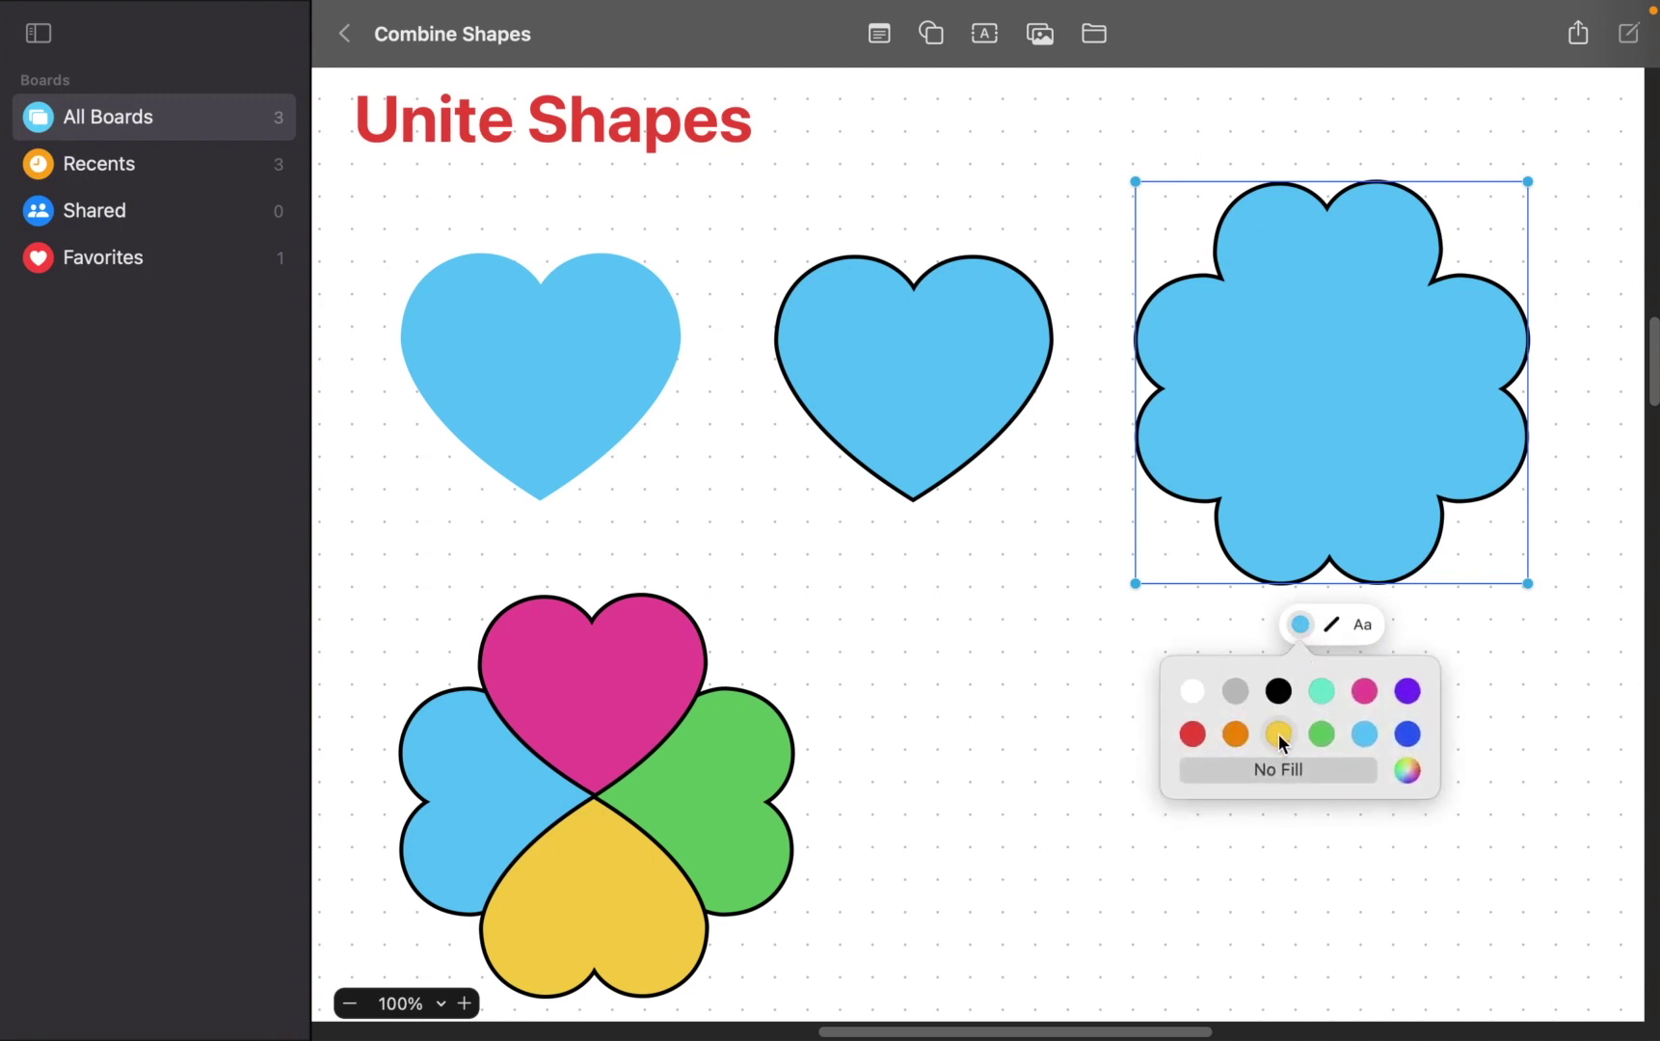
pyautogui.click(1279, 734)
pyautogui.click(1364, 691)
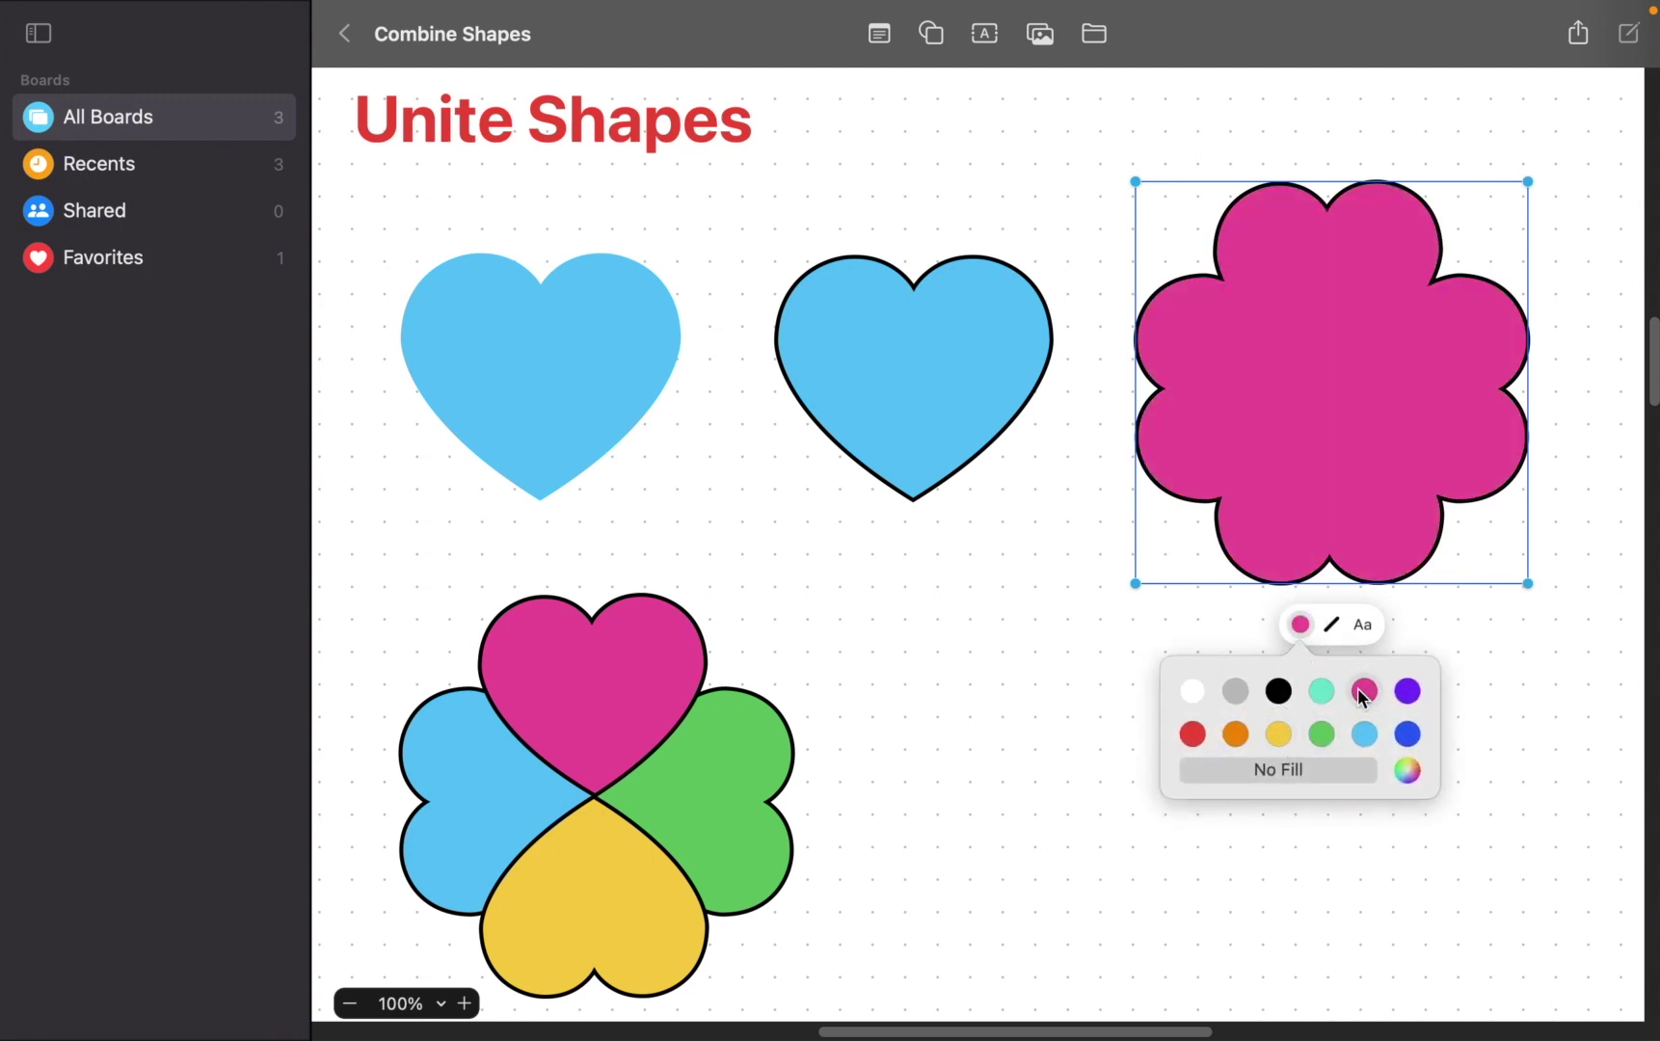
pyautogui.click(1408, 692)
pyautogui.click(1367, 736)
pyautogui.click(1276, 735)
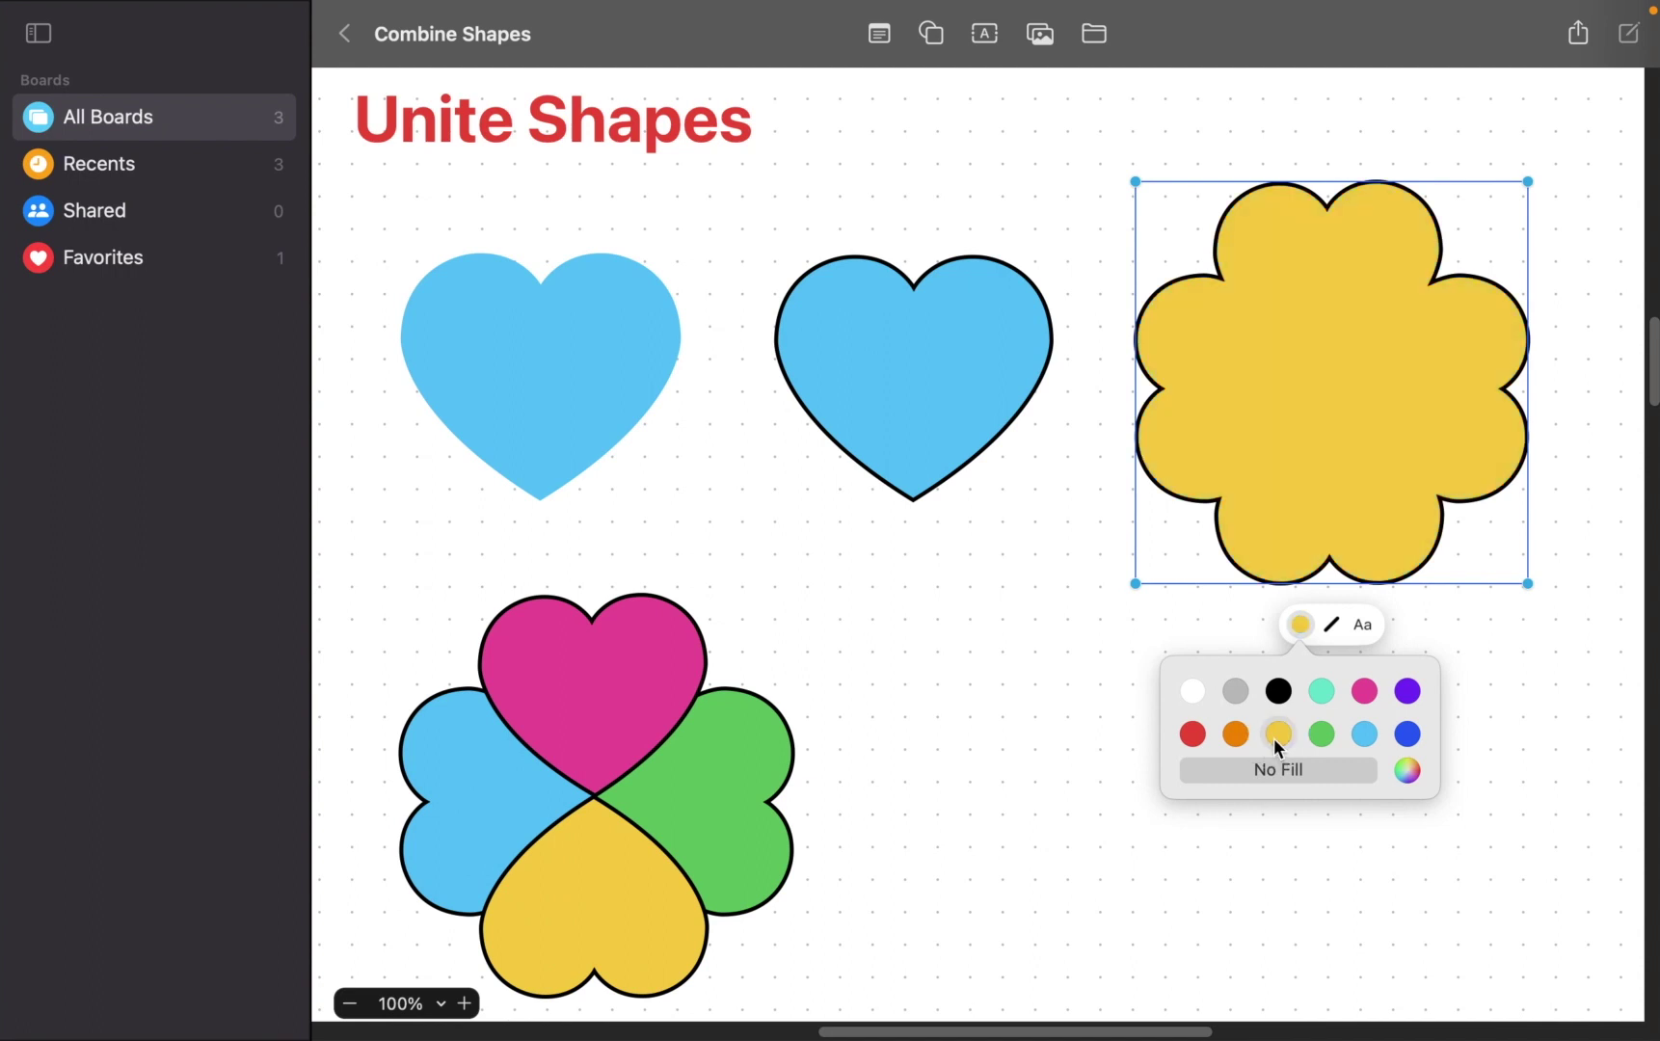
pyautogui.click(1365, 694)
pyautogui.click(1406, 694)
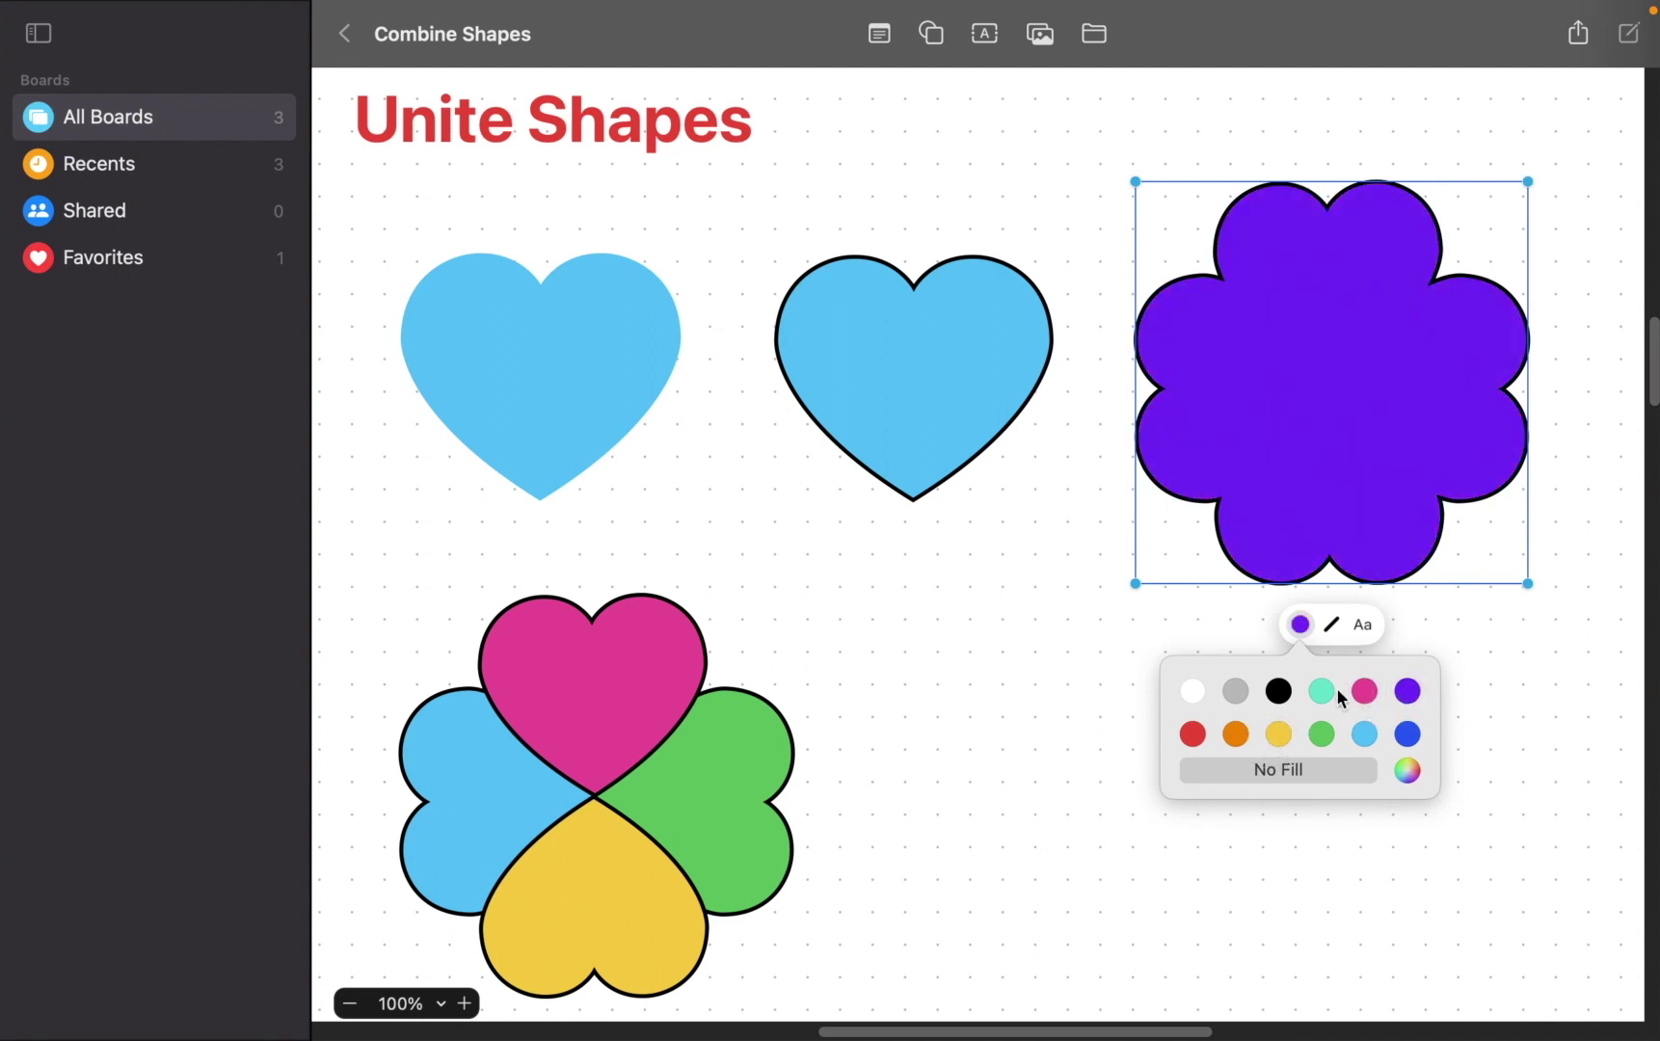
pyautogui.click(1050, 717)
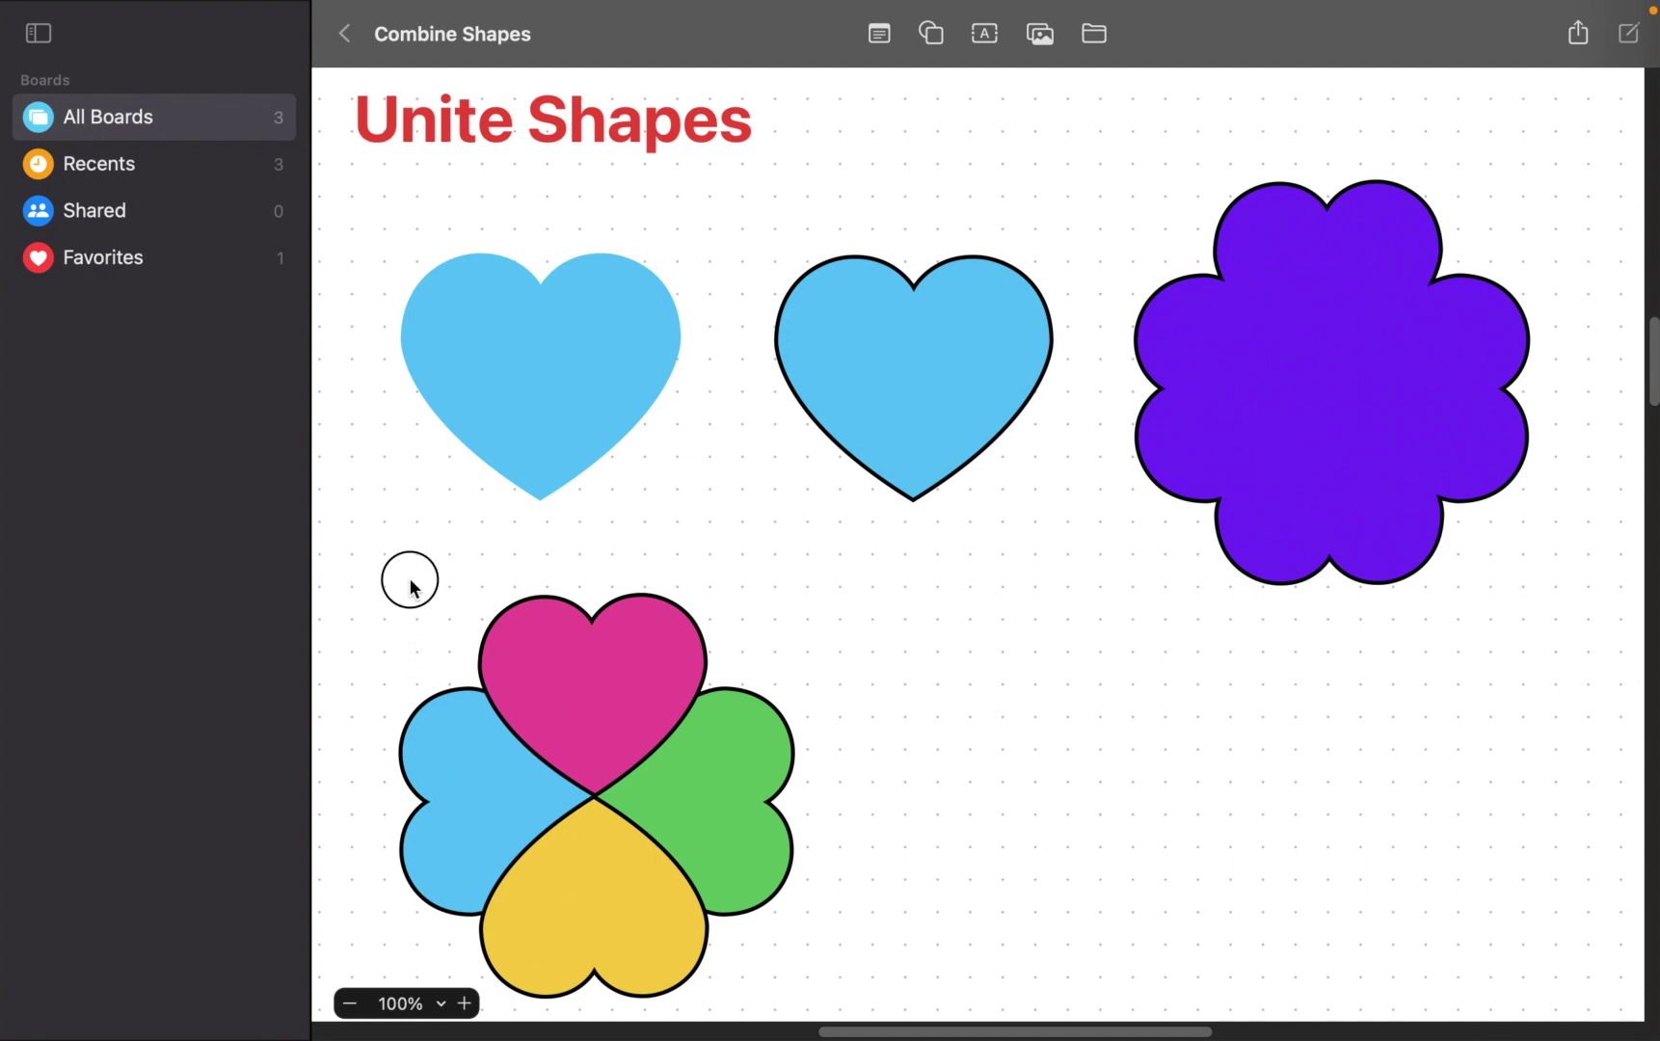
# - Group the four hearts of the lower clover into one object
pyautogui.moveTo(410, 572); pyautogui.dragTo(943, 953)
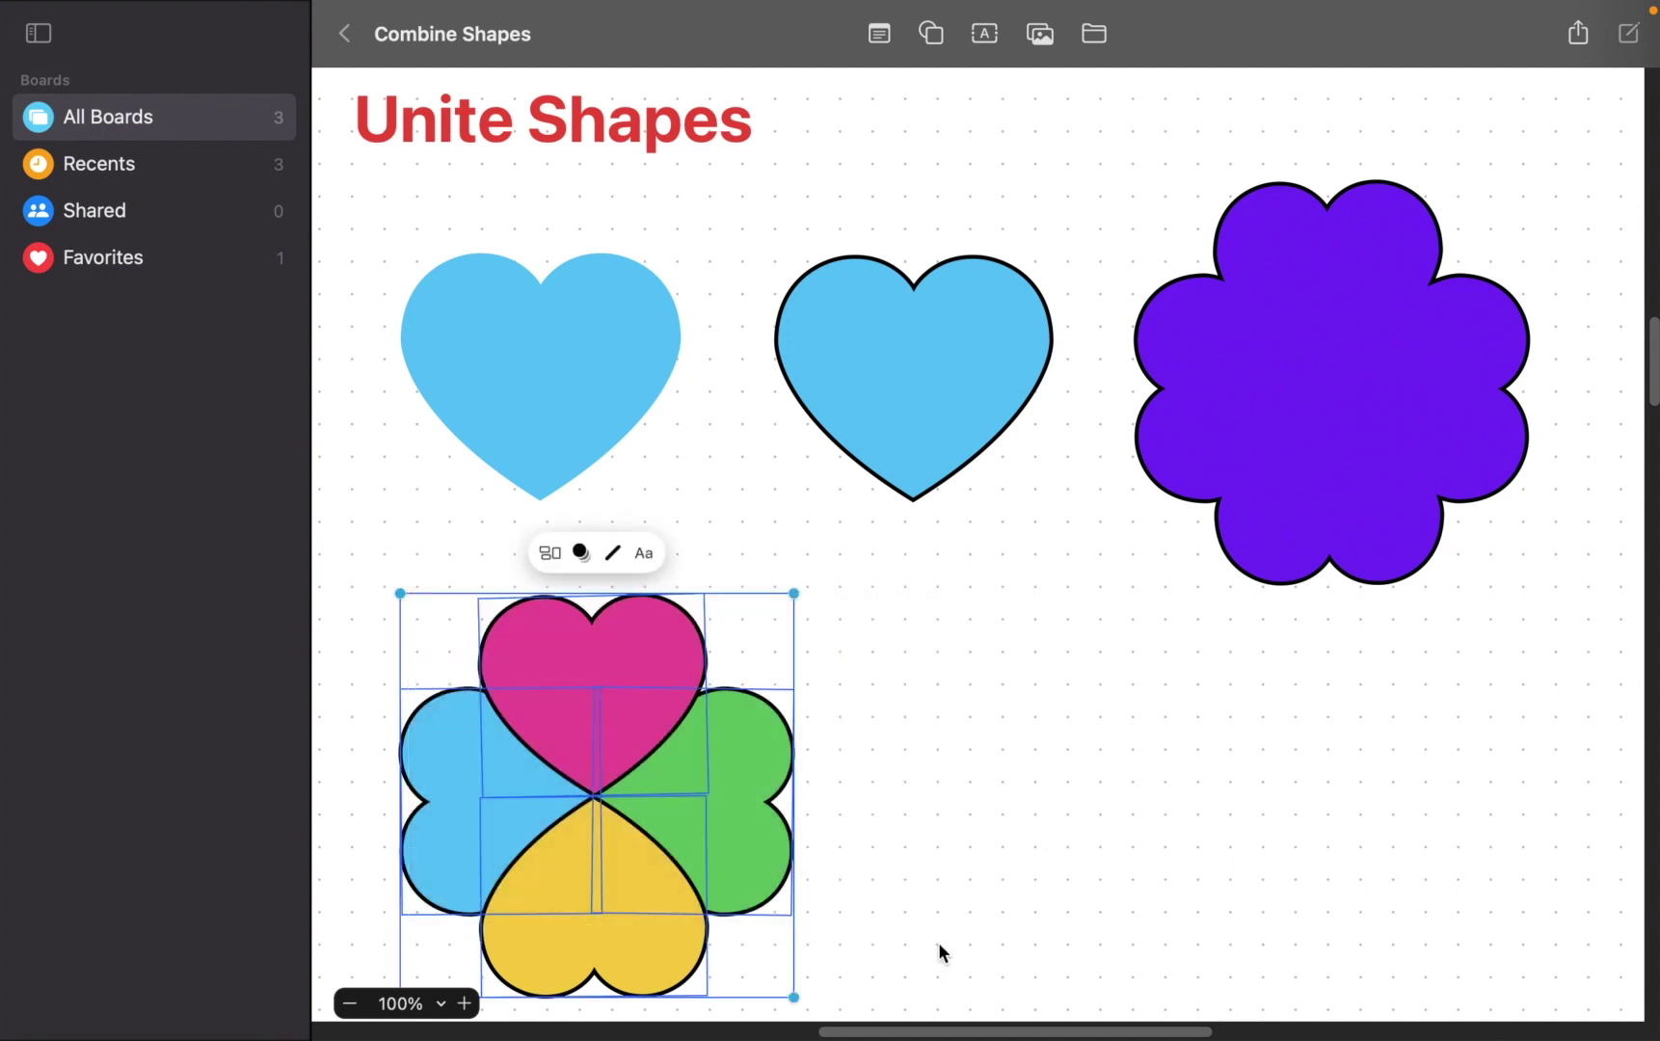
pyautogui.click(547, 553)
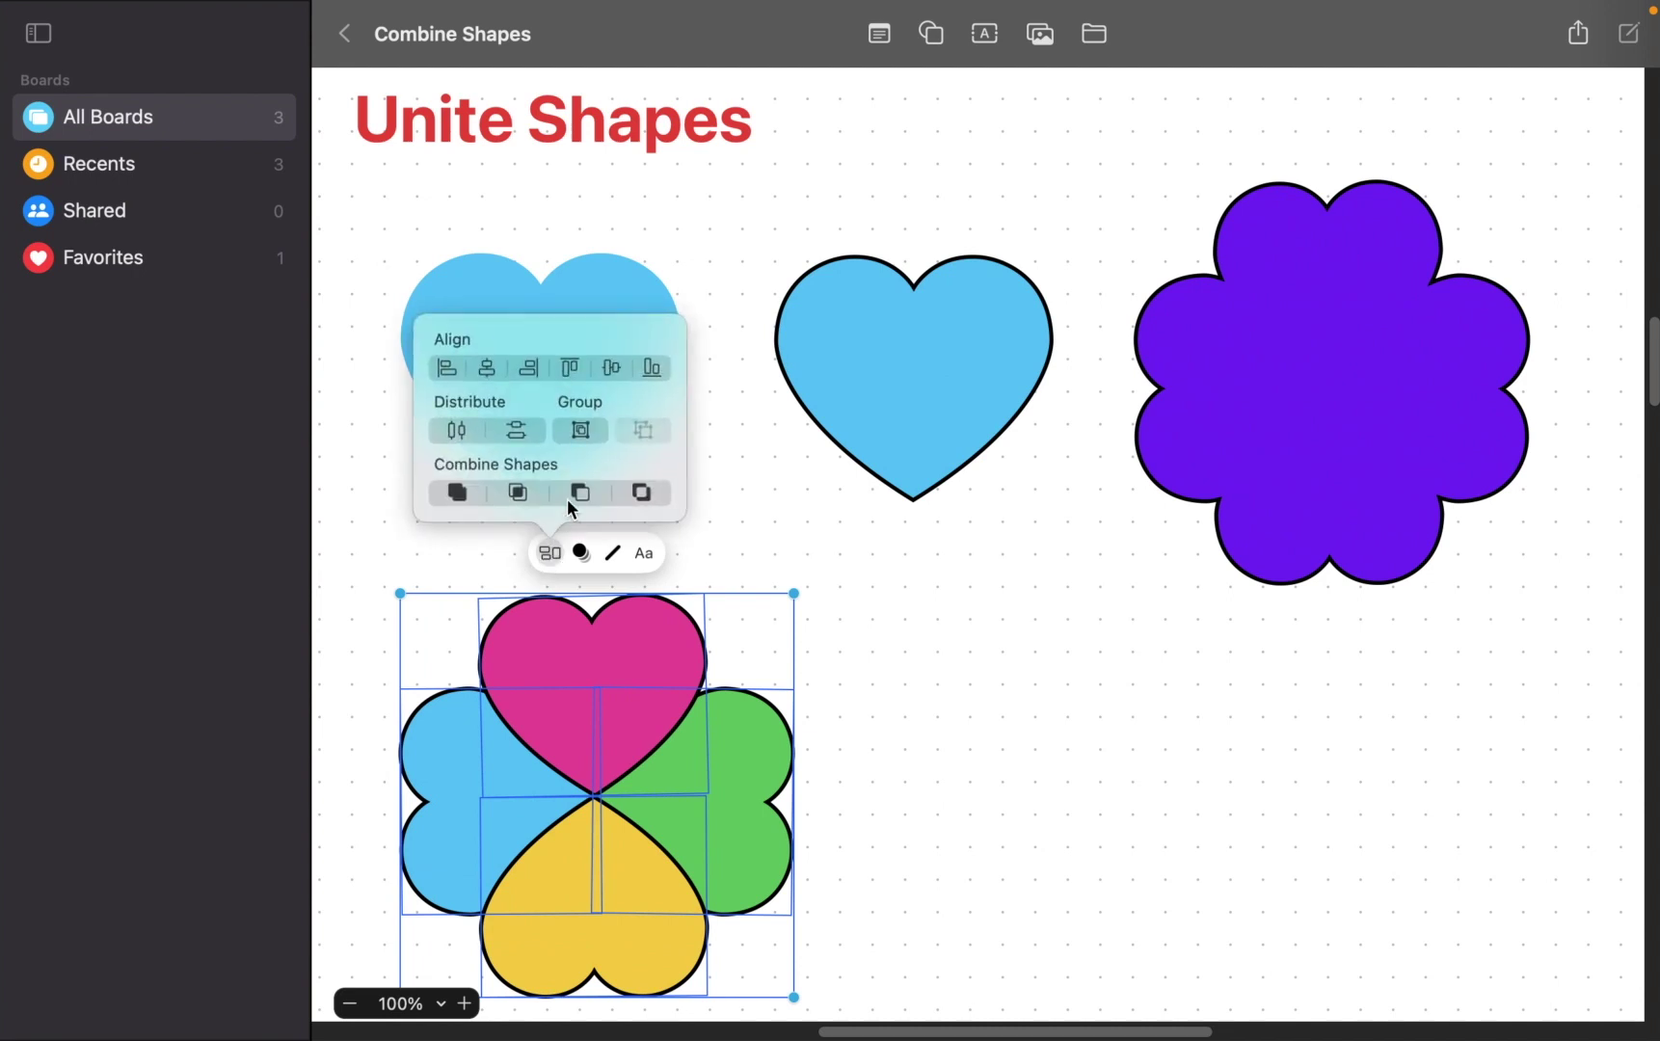
pyautogui.click(582, 430)
# - Nudge the grouped clover slightly up and to the right
pyautogui.click(961, 621)
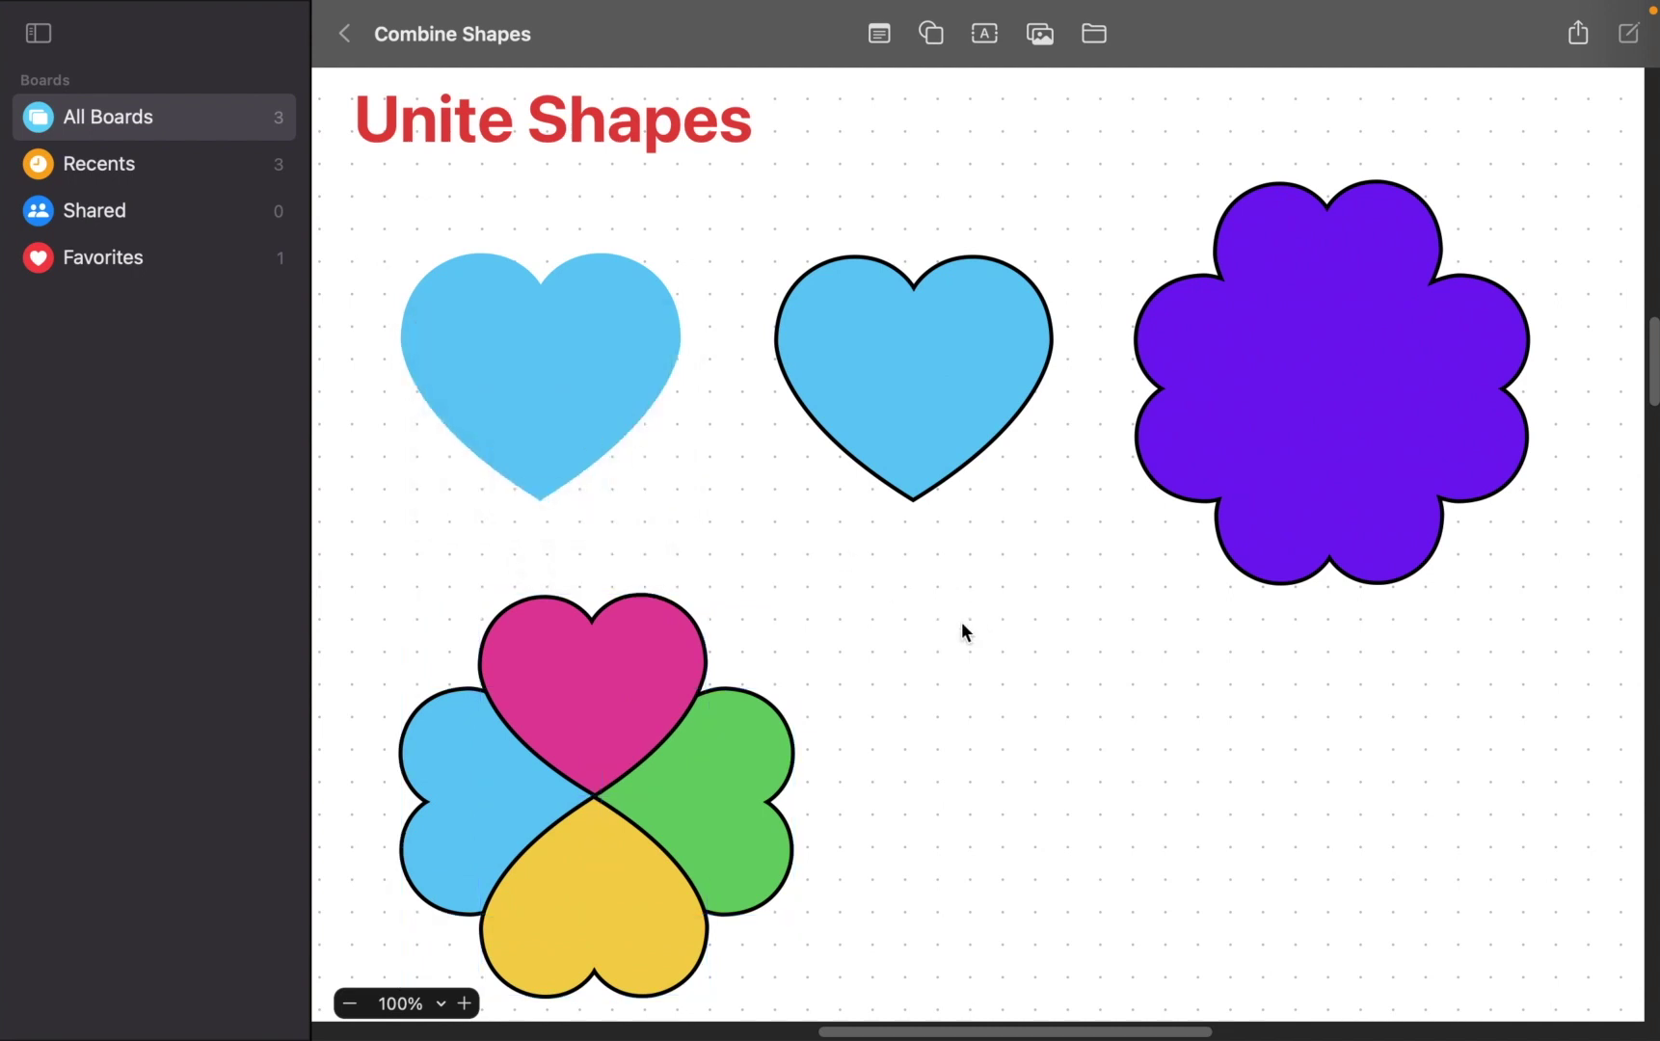
pyautogui.moveTo(728, 764); pyautogui.dragTo(760, 736)
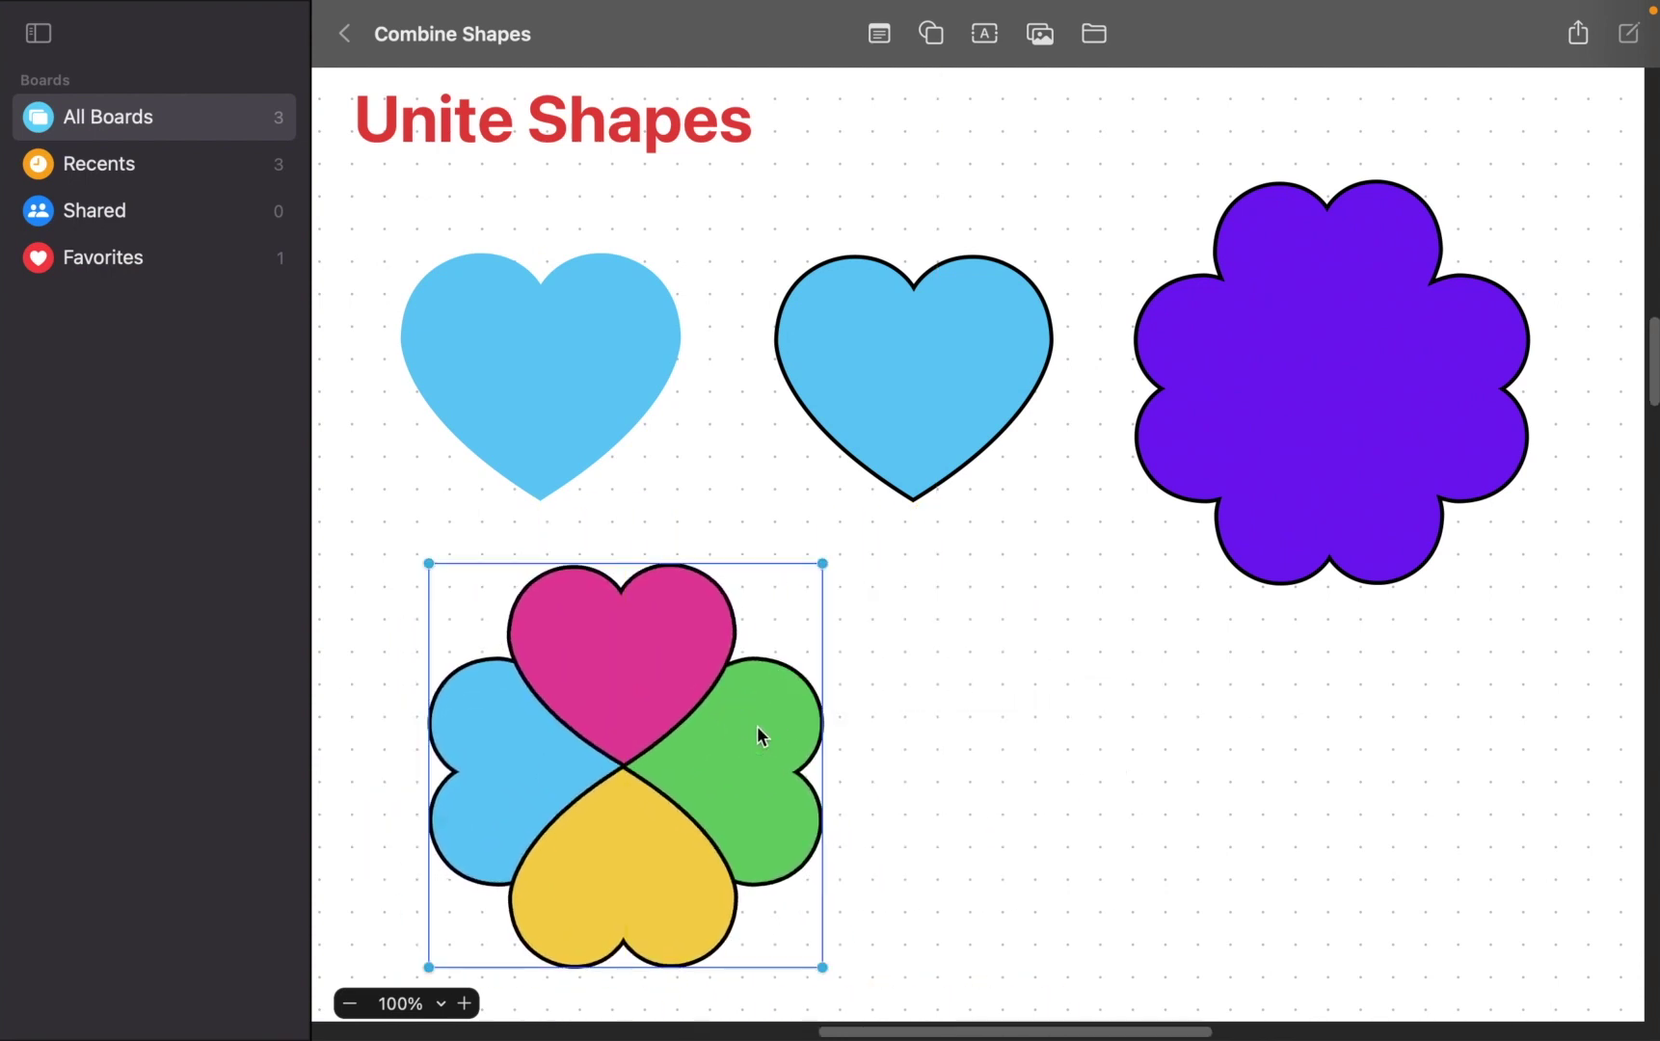
pyautogui.click(904, 748)
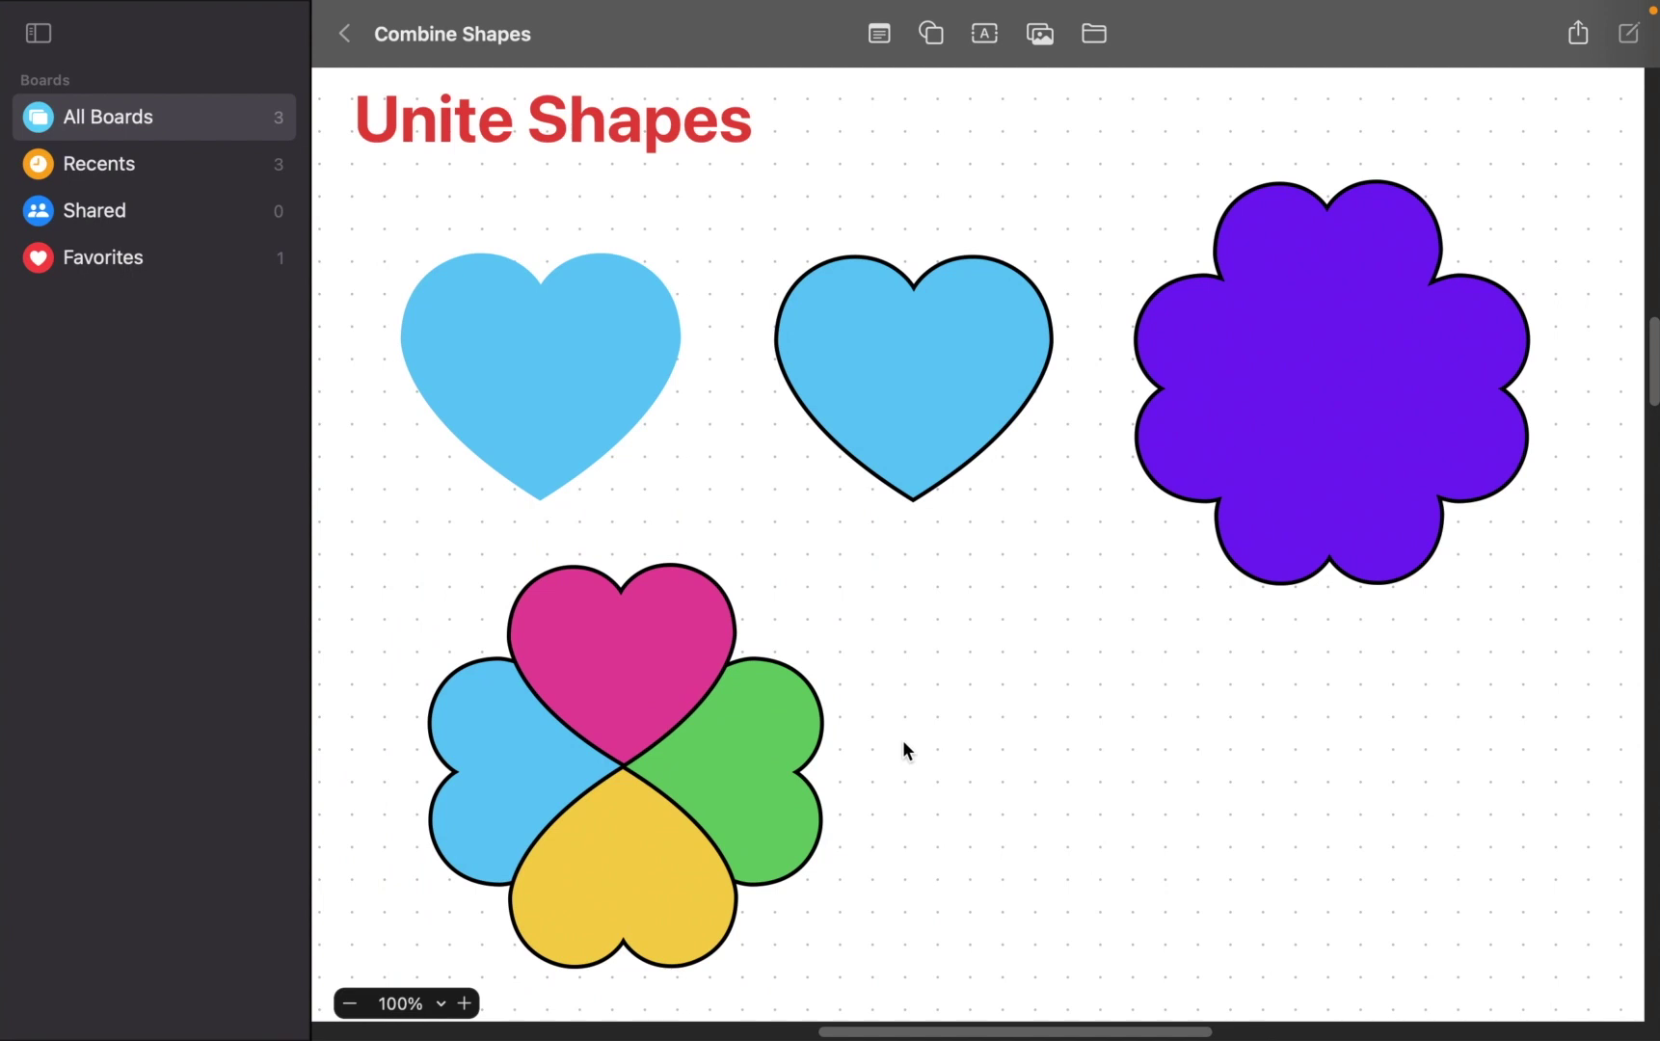
# - Rotate the four-heart clover group to about 315° so its hearts point diagonally
pyautogui.click(741, 752)
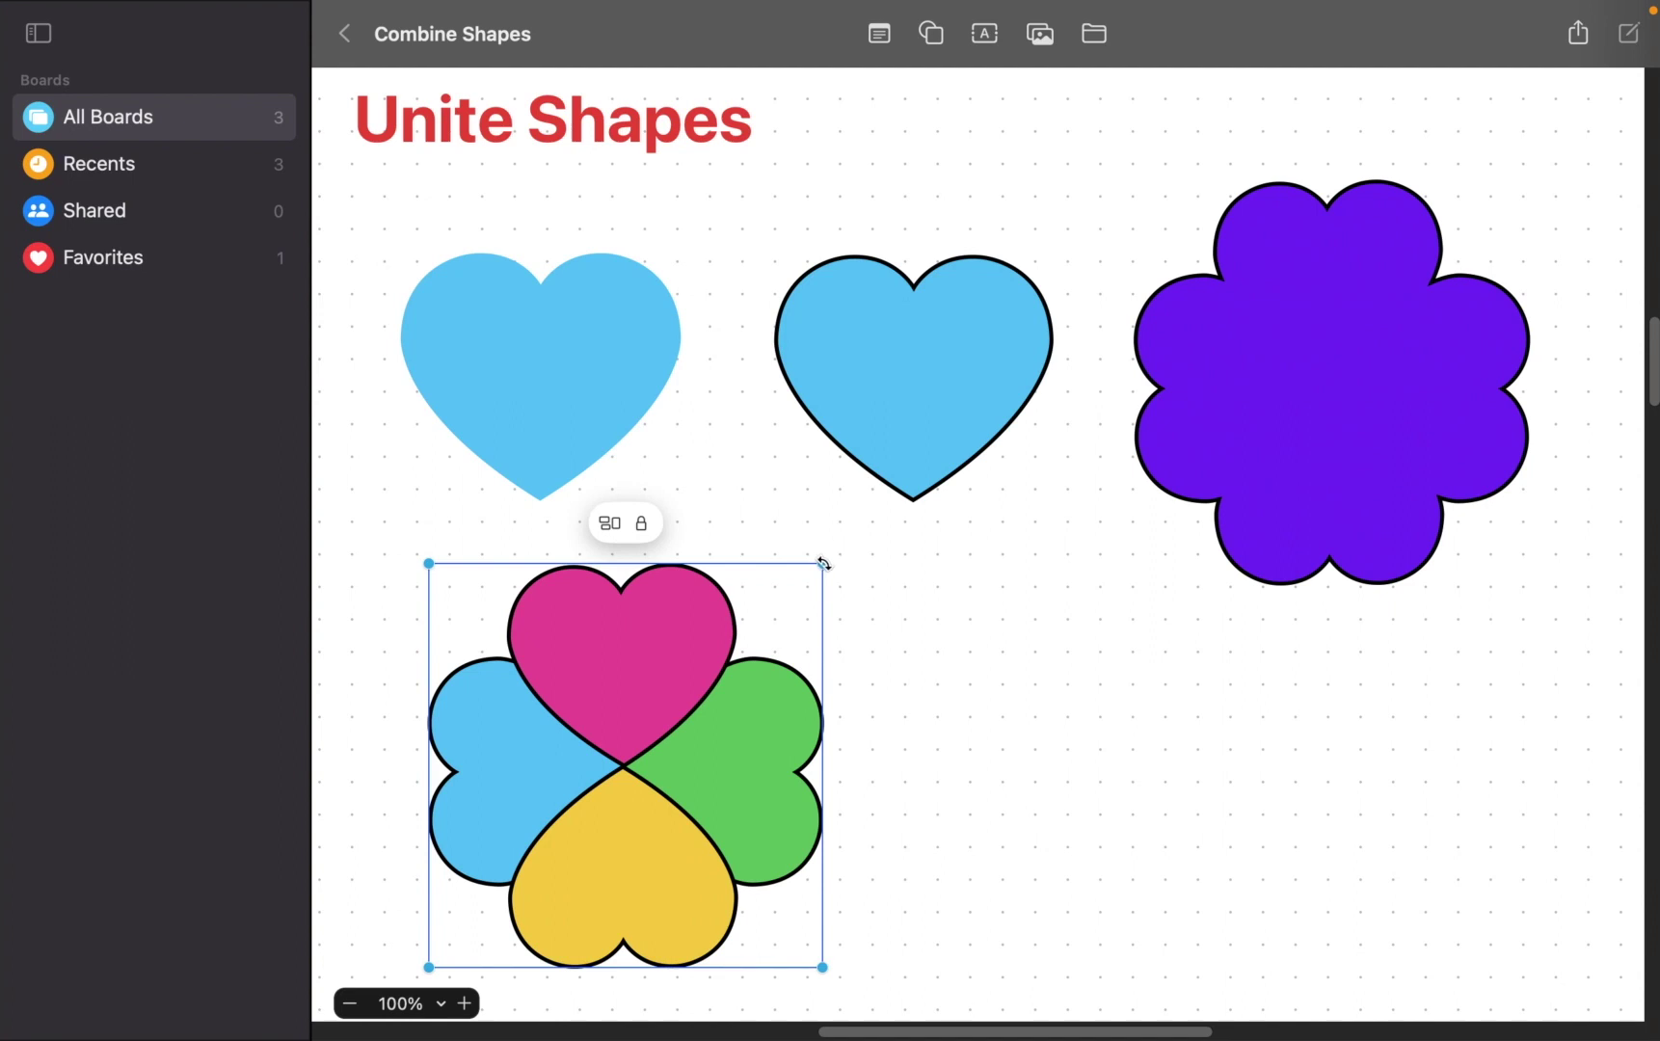
pyautogui.moveTo(824, 564); pyautogui.dragTo(779, 620)
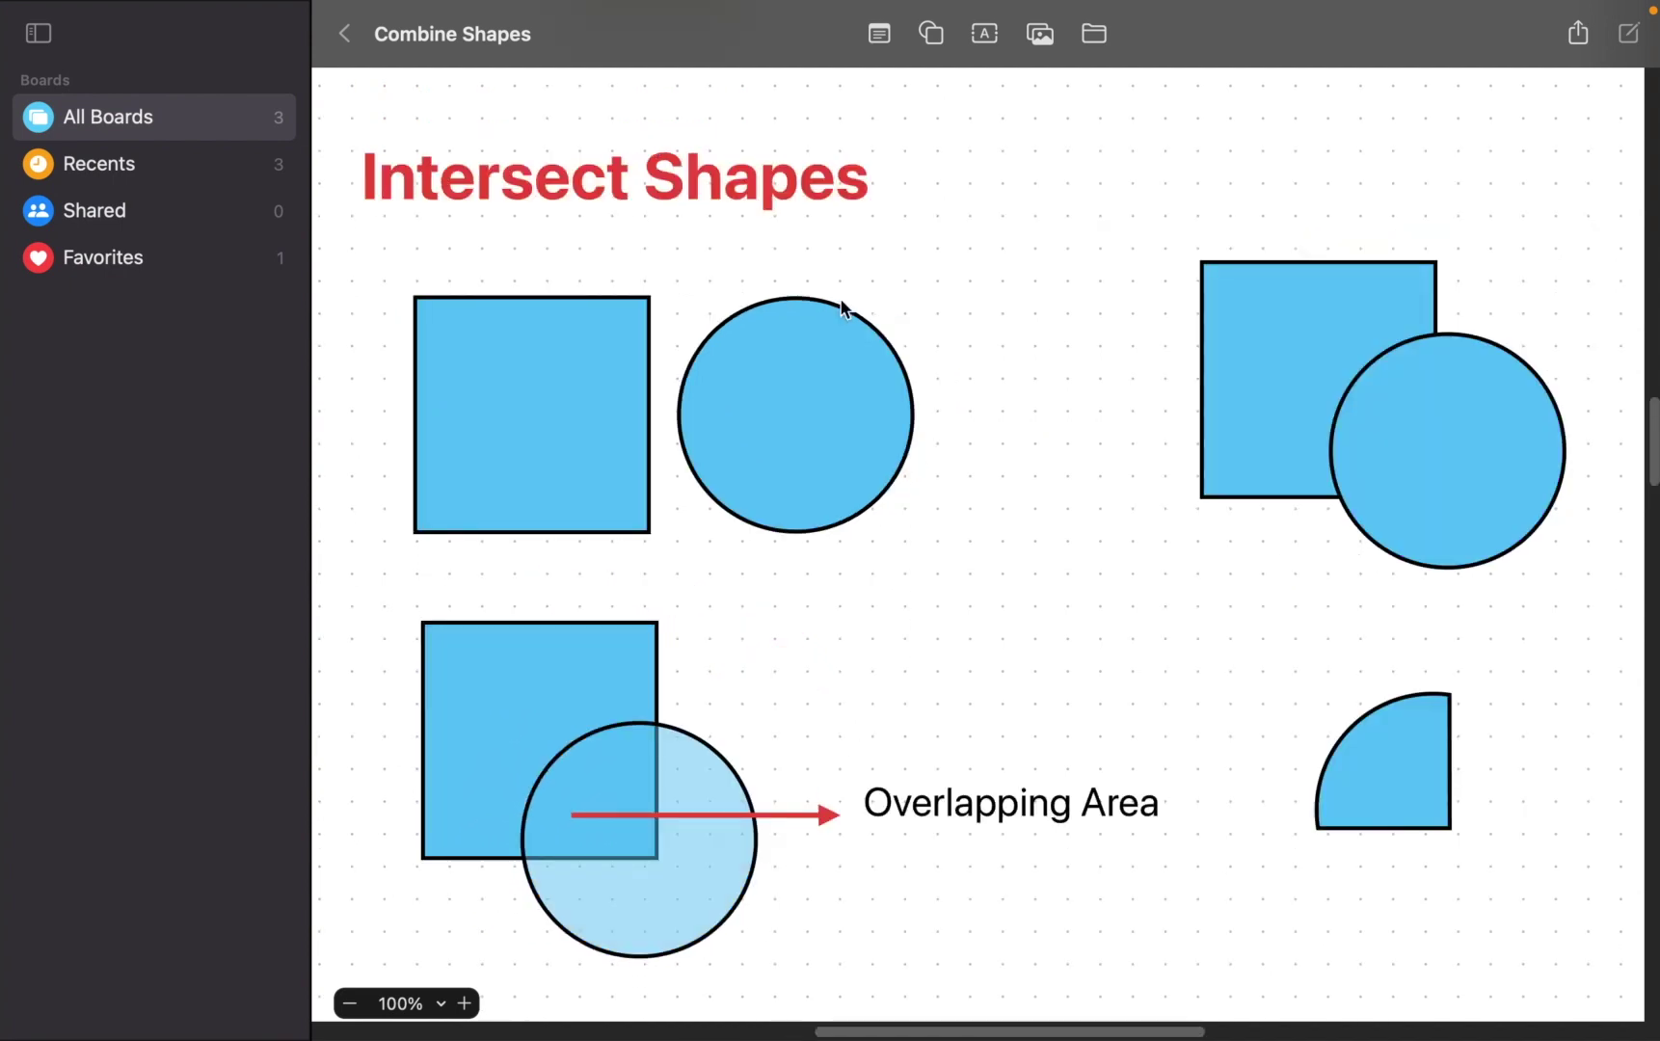
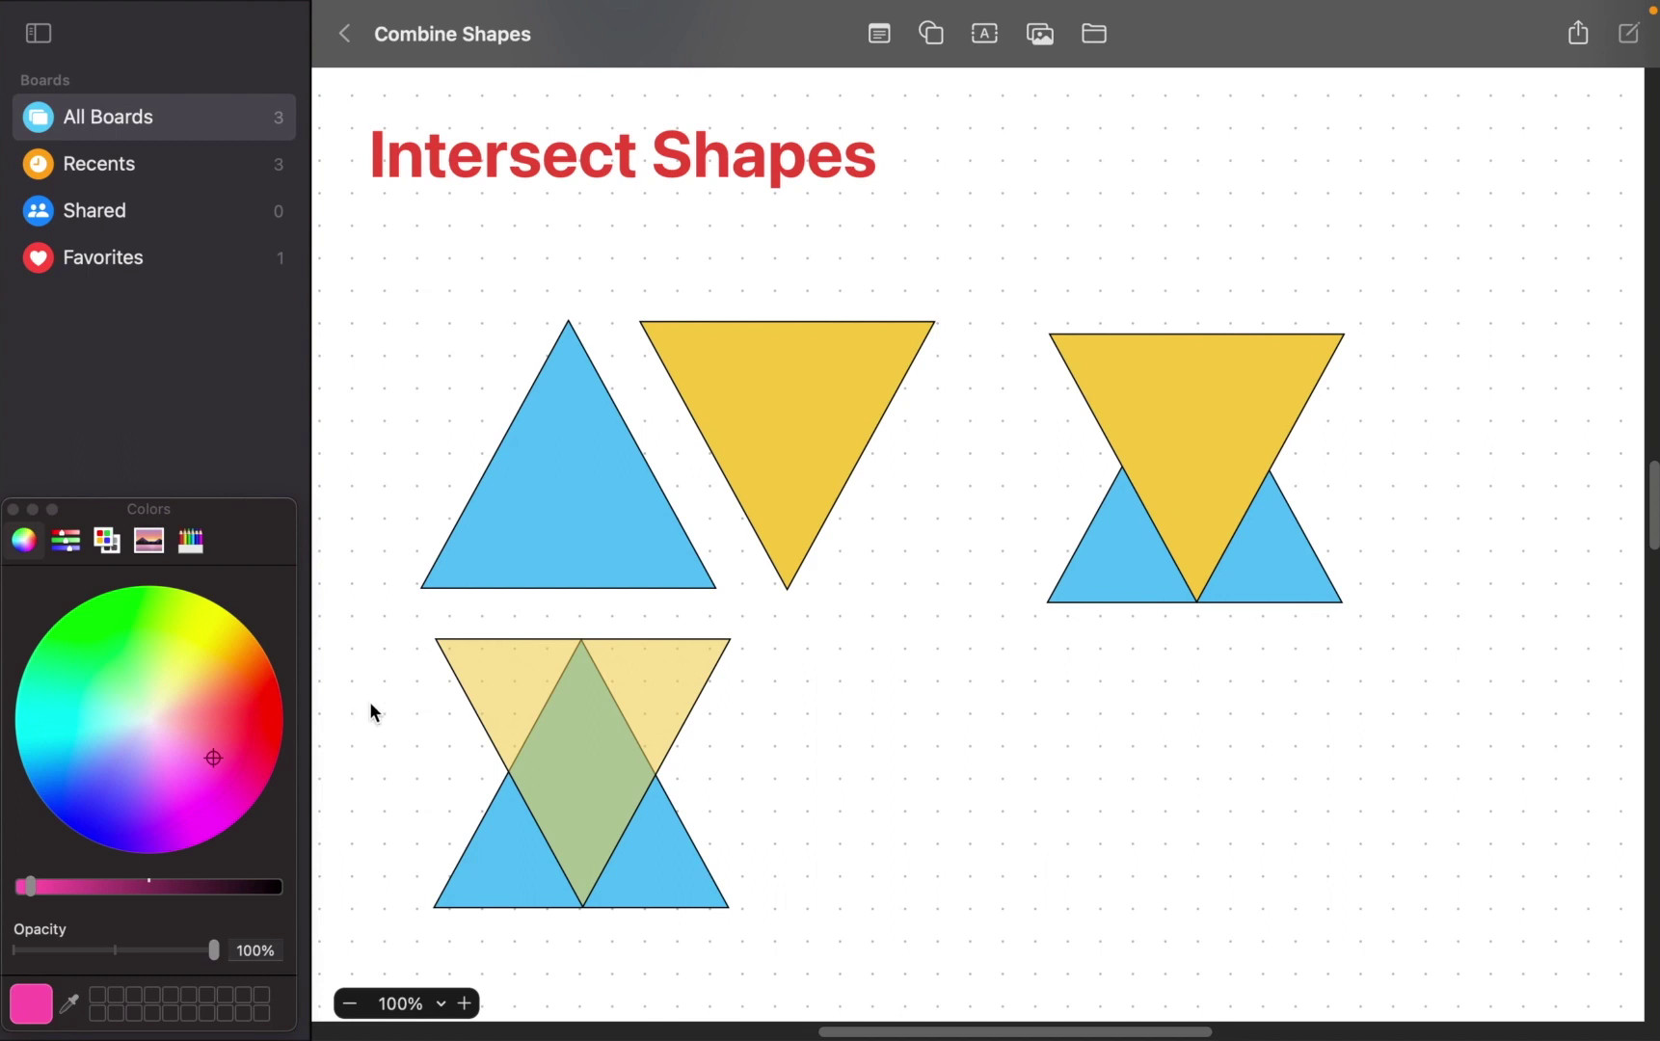
# - Intersect the two overlapping bottom triangles, leaving only their shared blue diamond
pyautogui.moveTo(369, 644); pyautogui.dragTo(822, 907)
pyautogui.moveTo(454, 8)
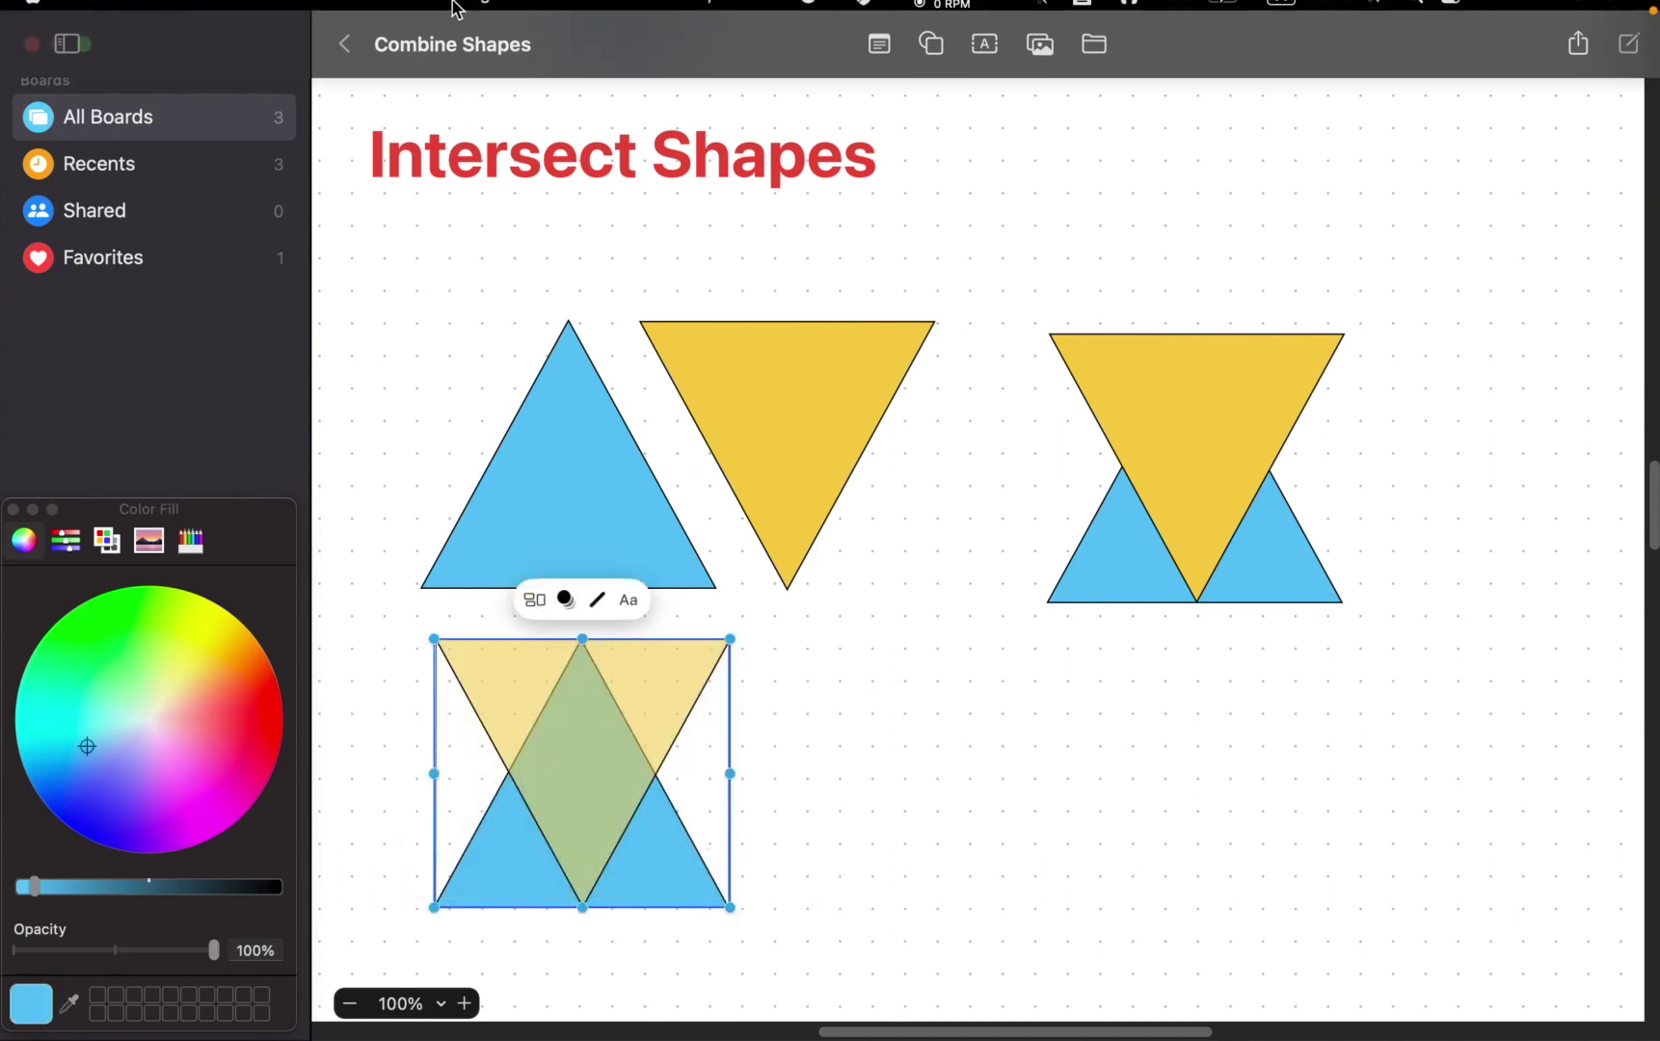
pyautogui.click(400, 18)
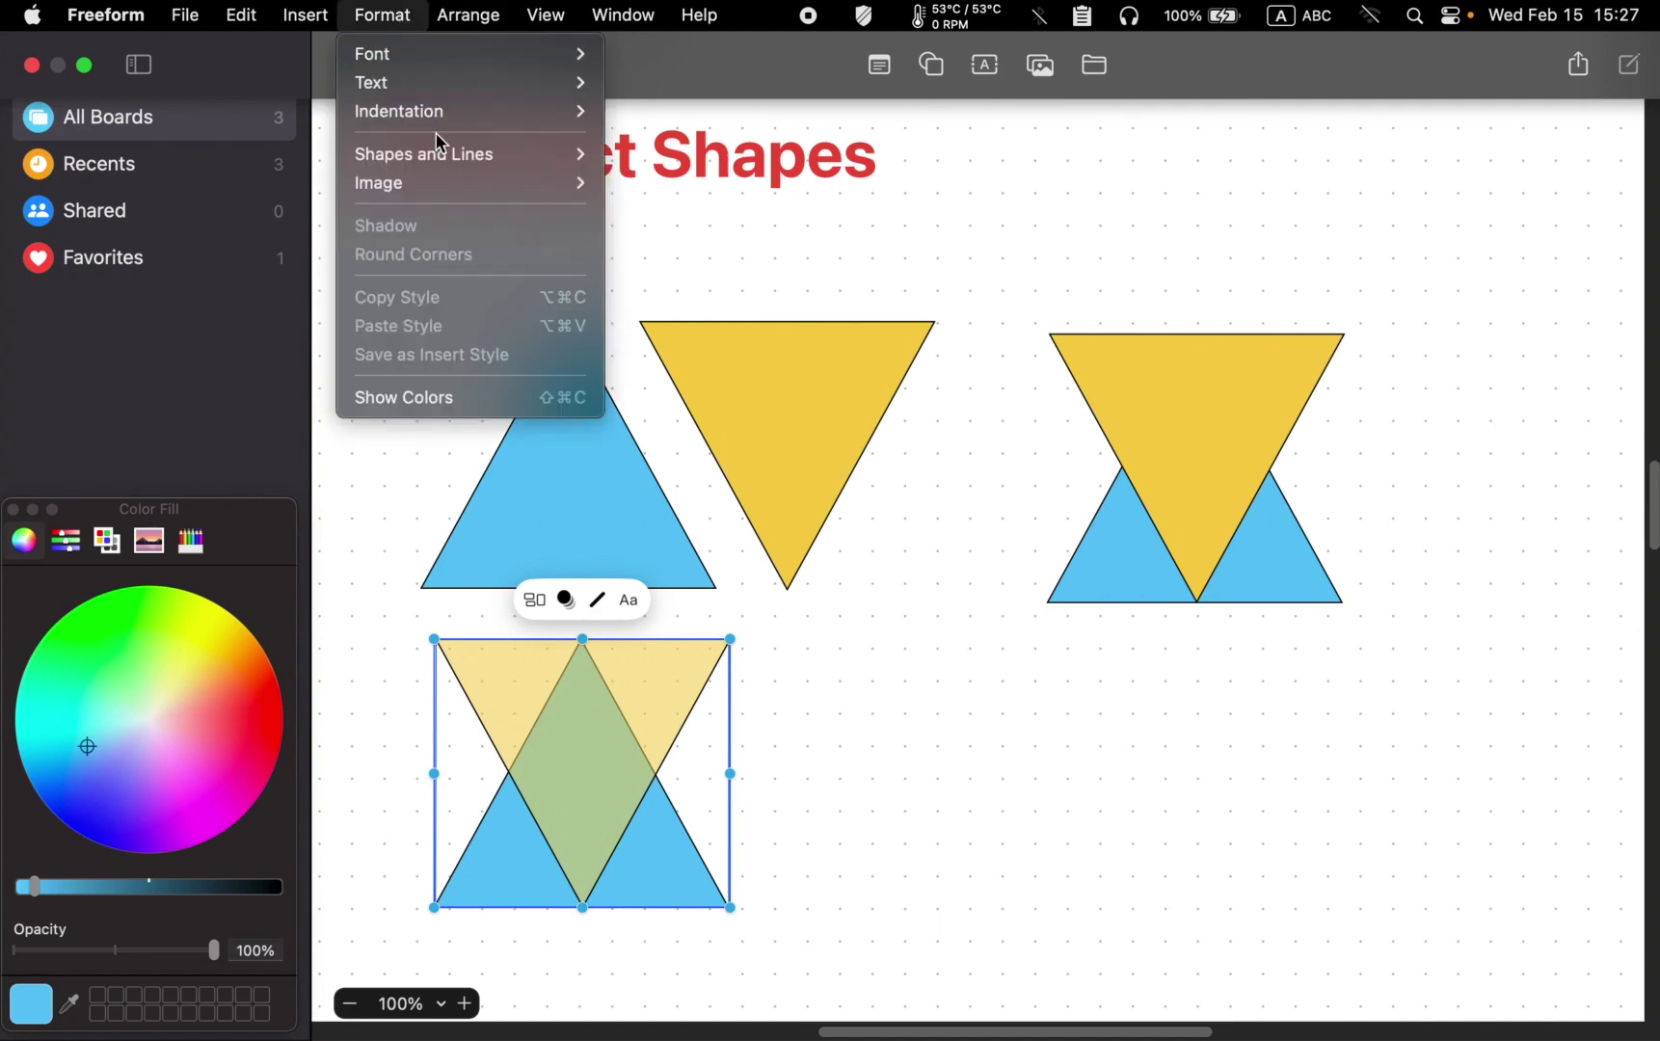
pyautogui.moveTo(444, 157)
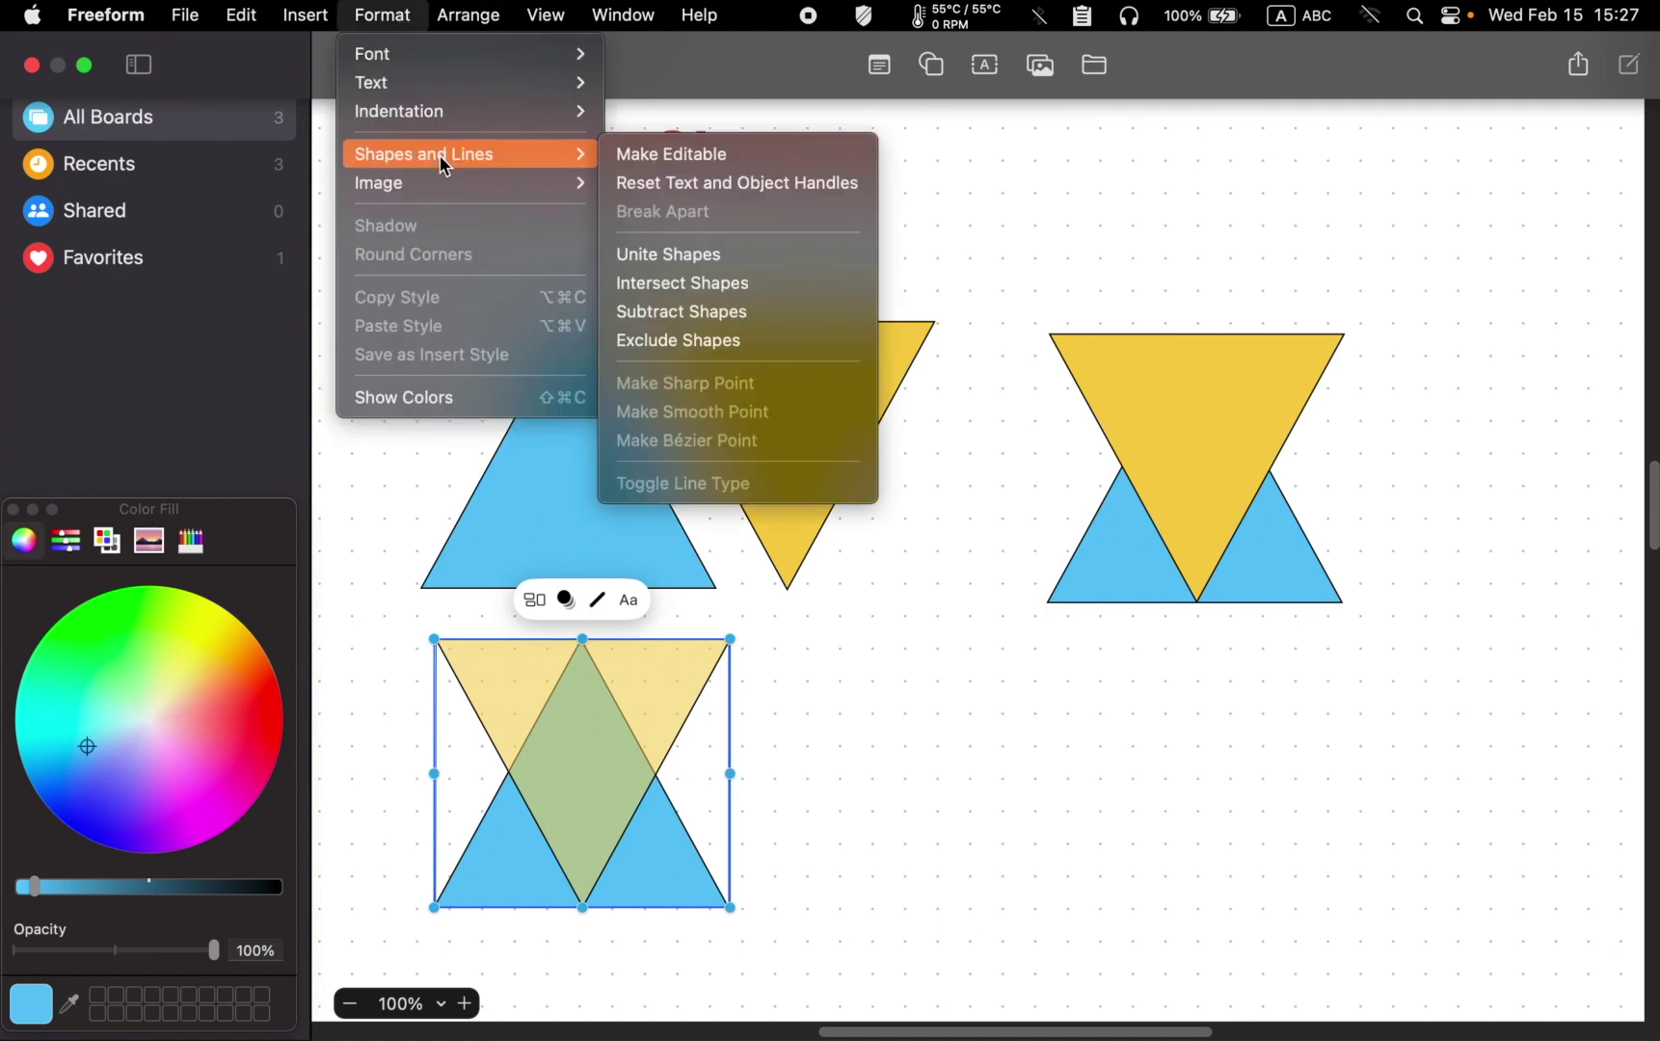
pyautogui.click(724, 285)
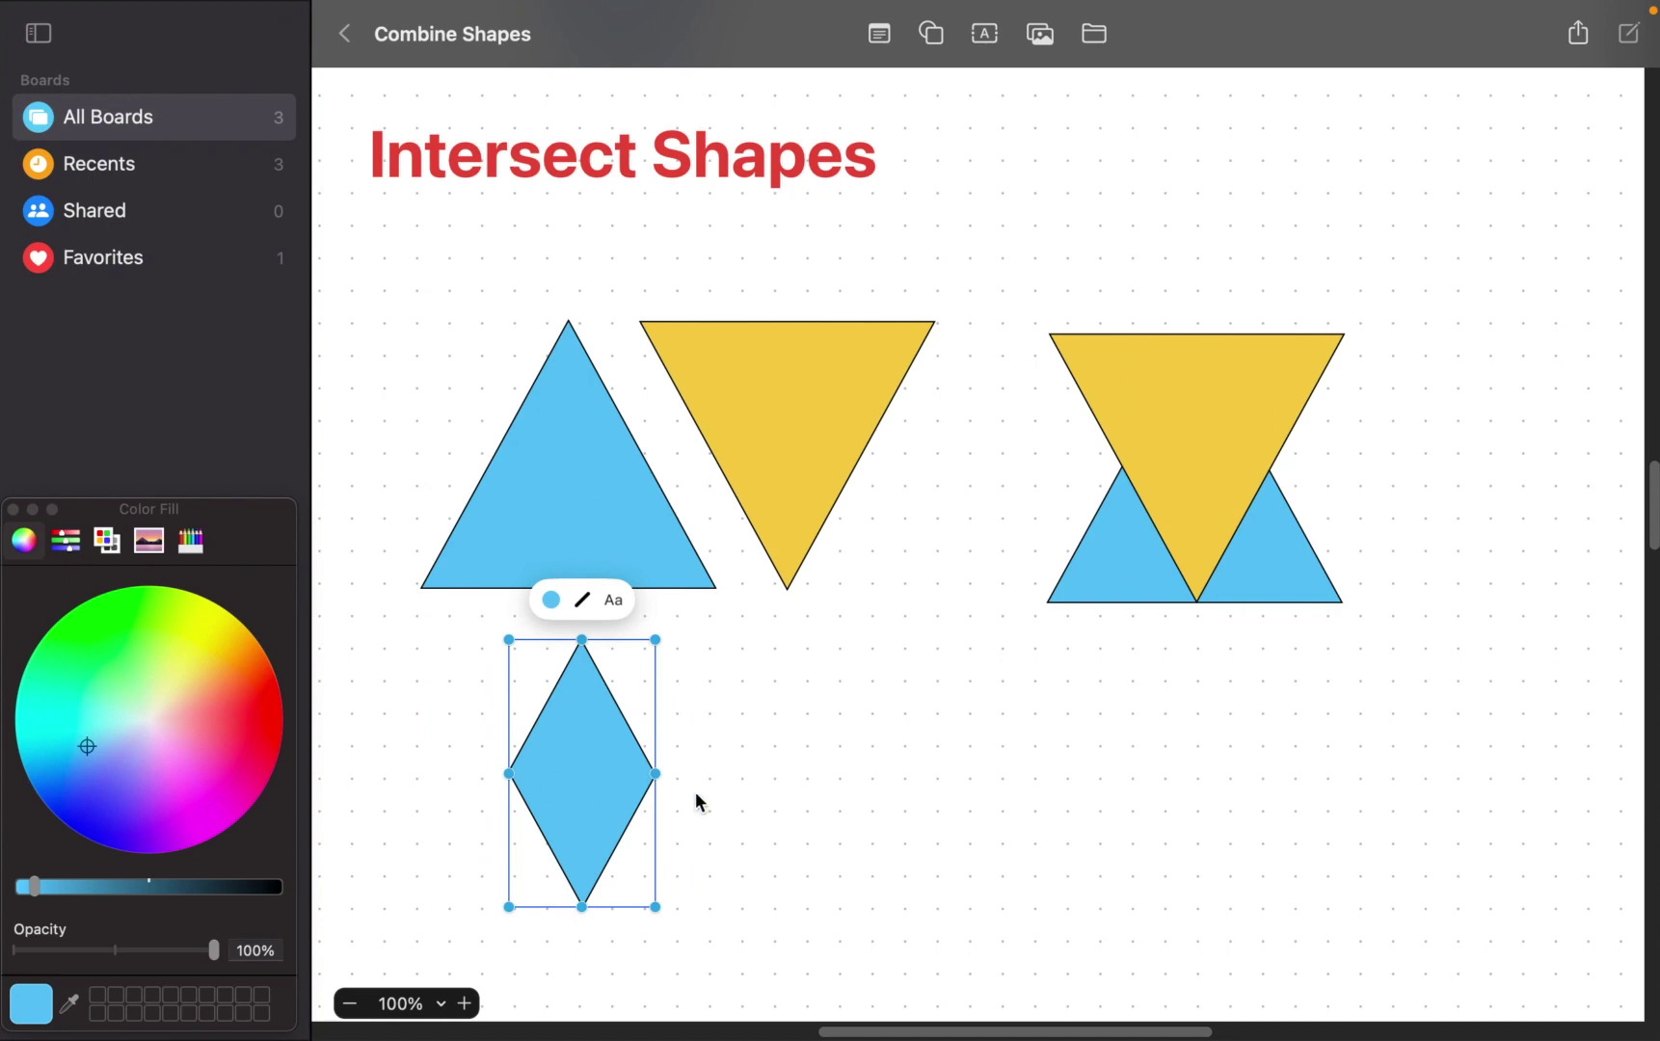
pyautogui.click(778, 781)
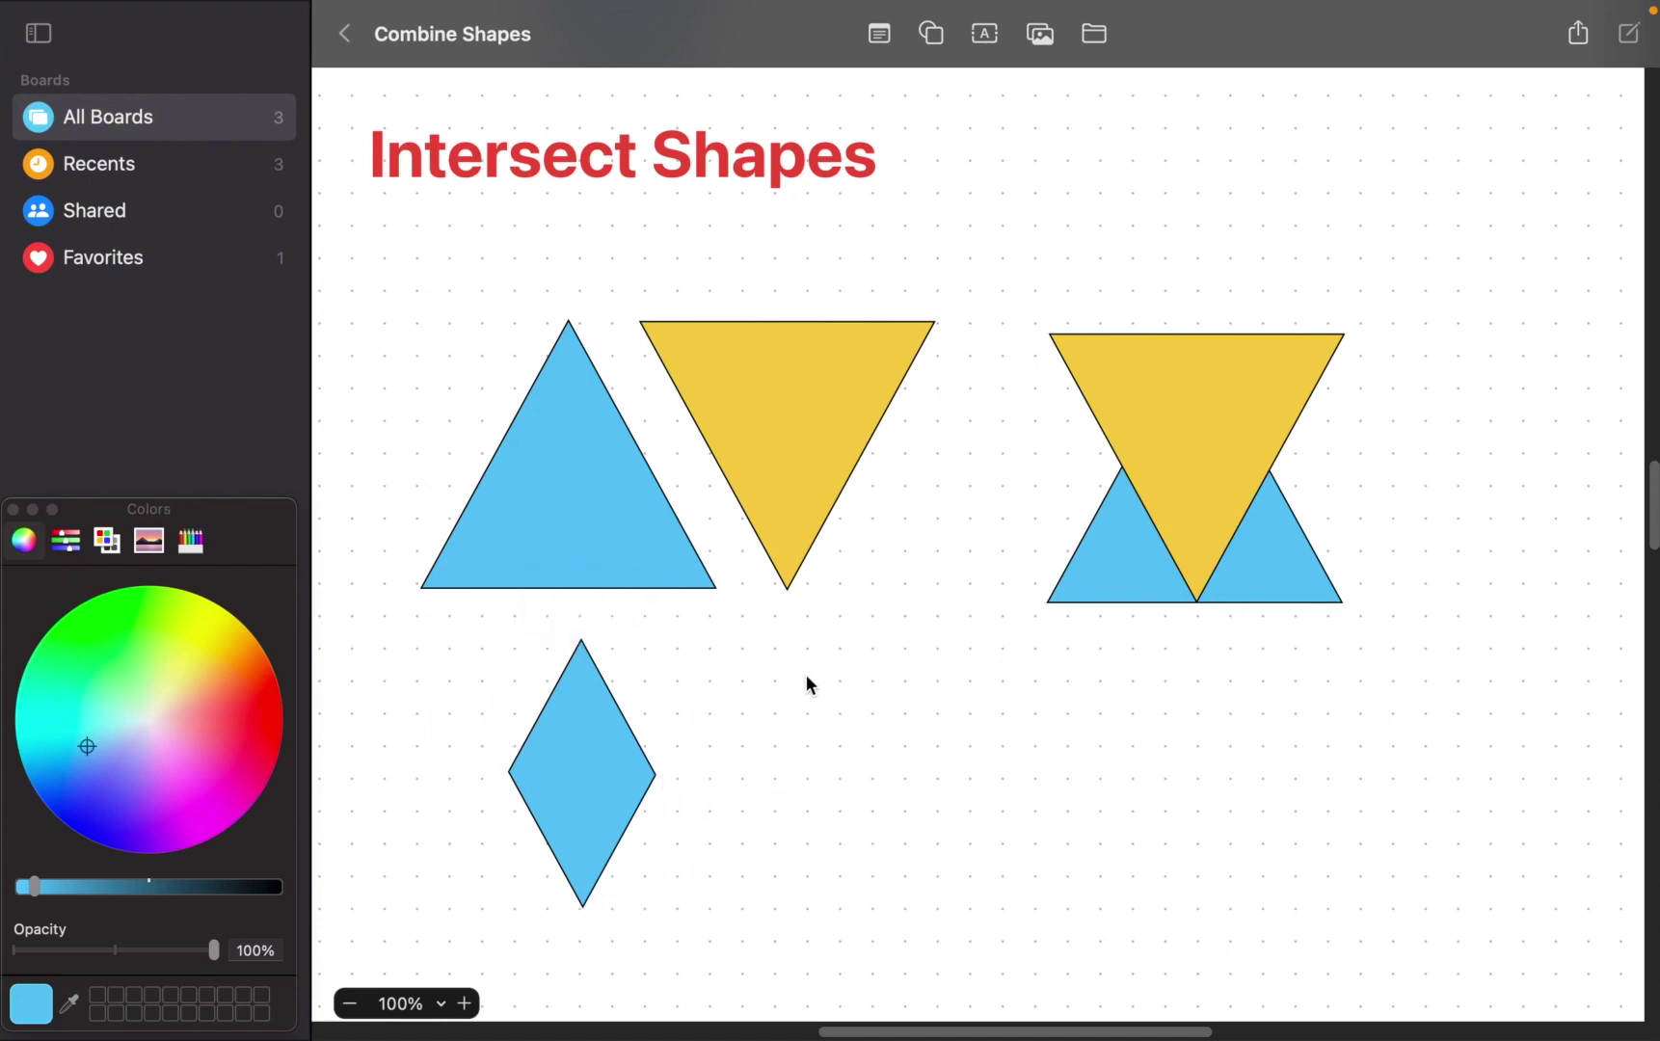
# - Nudge the middle pink heart slightly into place
pyautogui.scroll(-8, 805, 675)
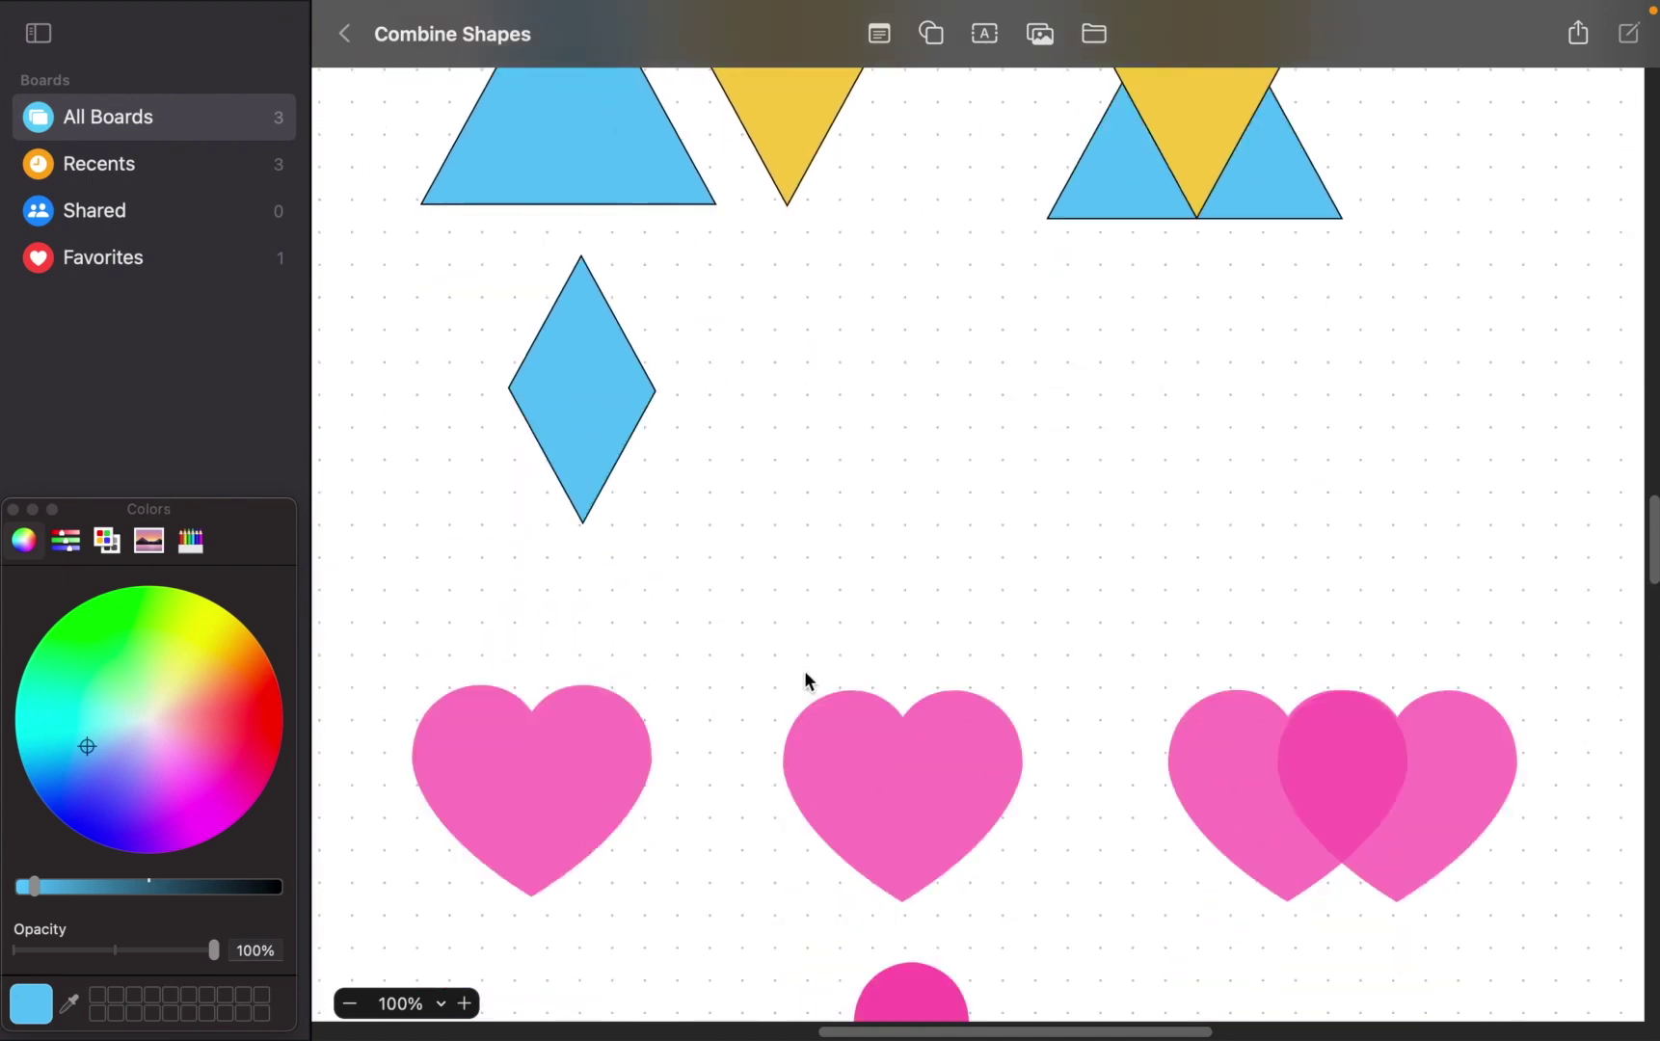
pyautogui.scroll(-10, 806, 681)
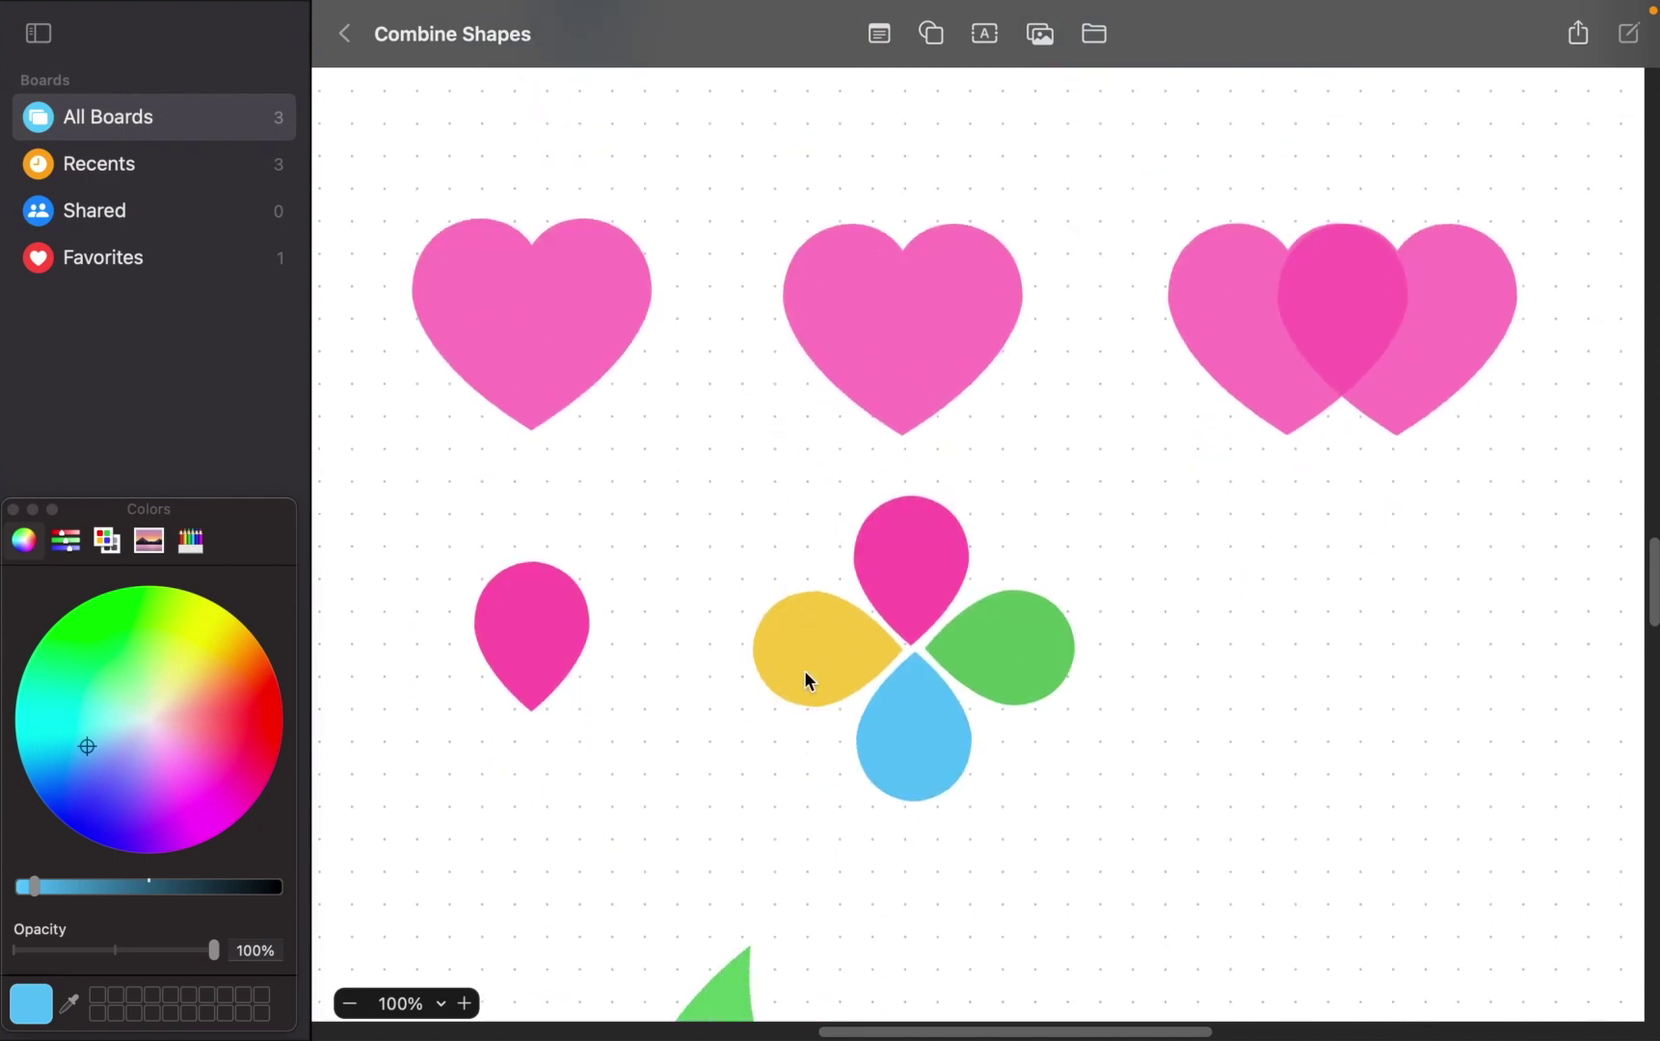
pyautogui.scroll(2, 806, 680)
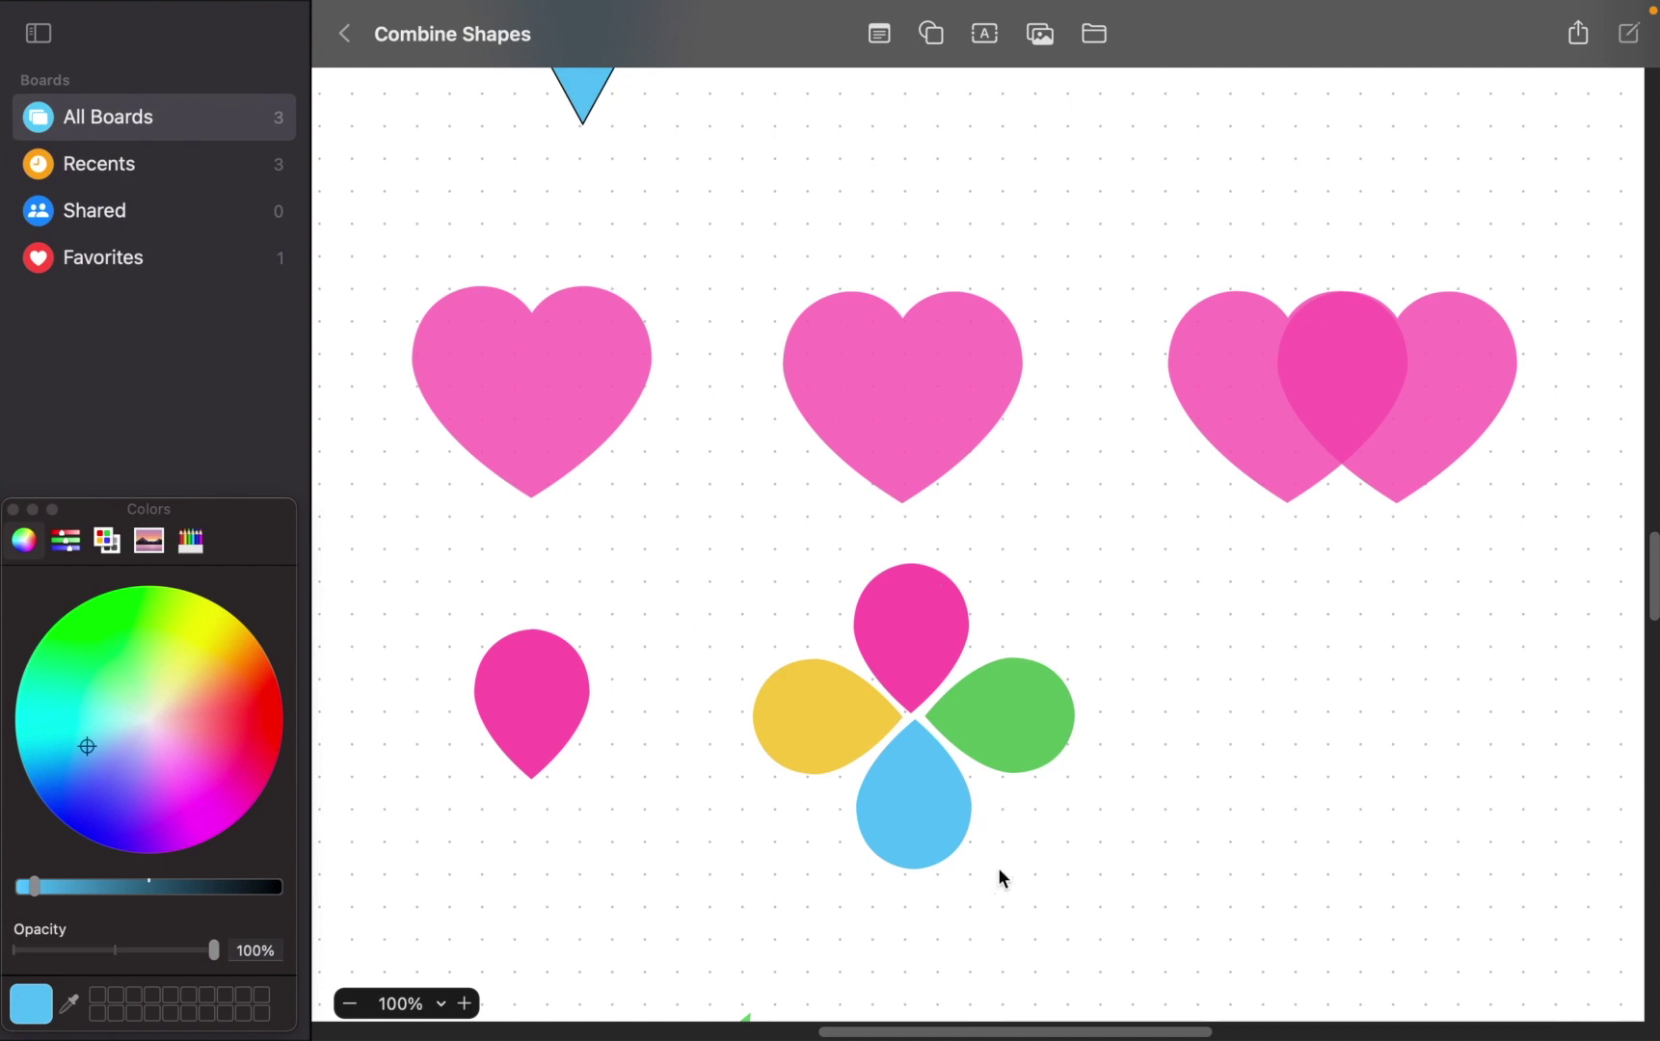
pyautogui.moveTo(922, 386)
pyautogui.mouseDown()
pyautogui.moveTo(790, 397)
pyautogui.moveTo(638, 376)
pyautogui.moveTo(971, 382)
pyautogui.moveTo(659, 376)
pyautogui.moveTo(916, 383)
pyautogui.mouseUp()
# - Intersect the two overlapping right hearts, keeping only their teardrop-shaped overlap
pyautogui.click(1142, 527)
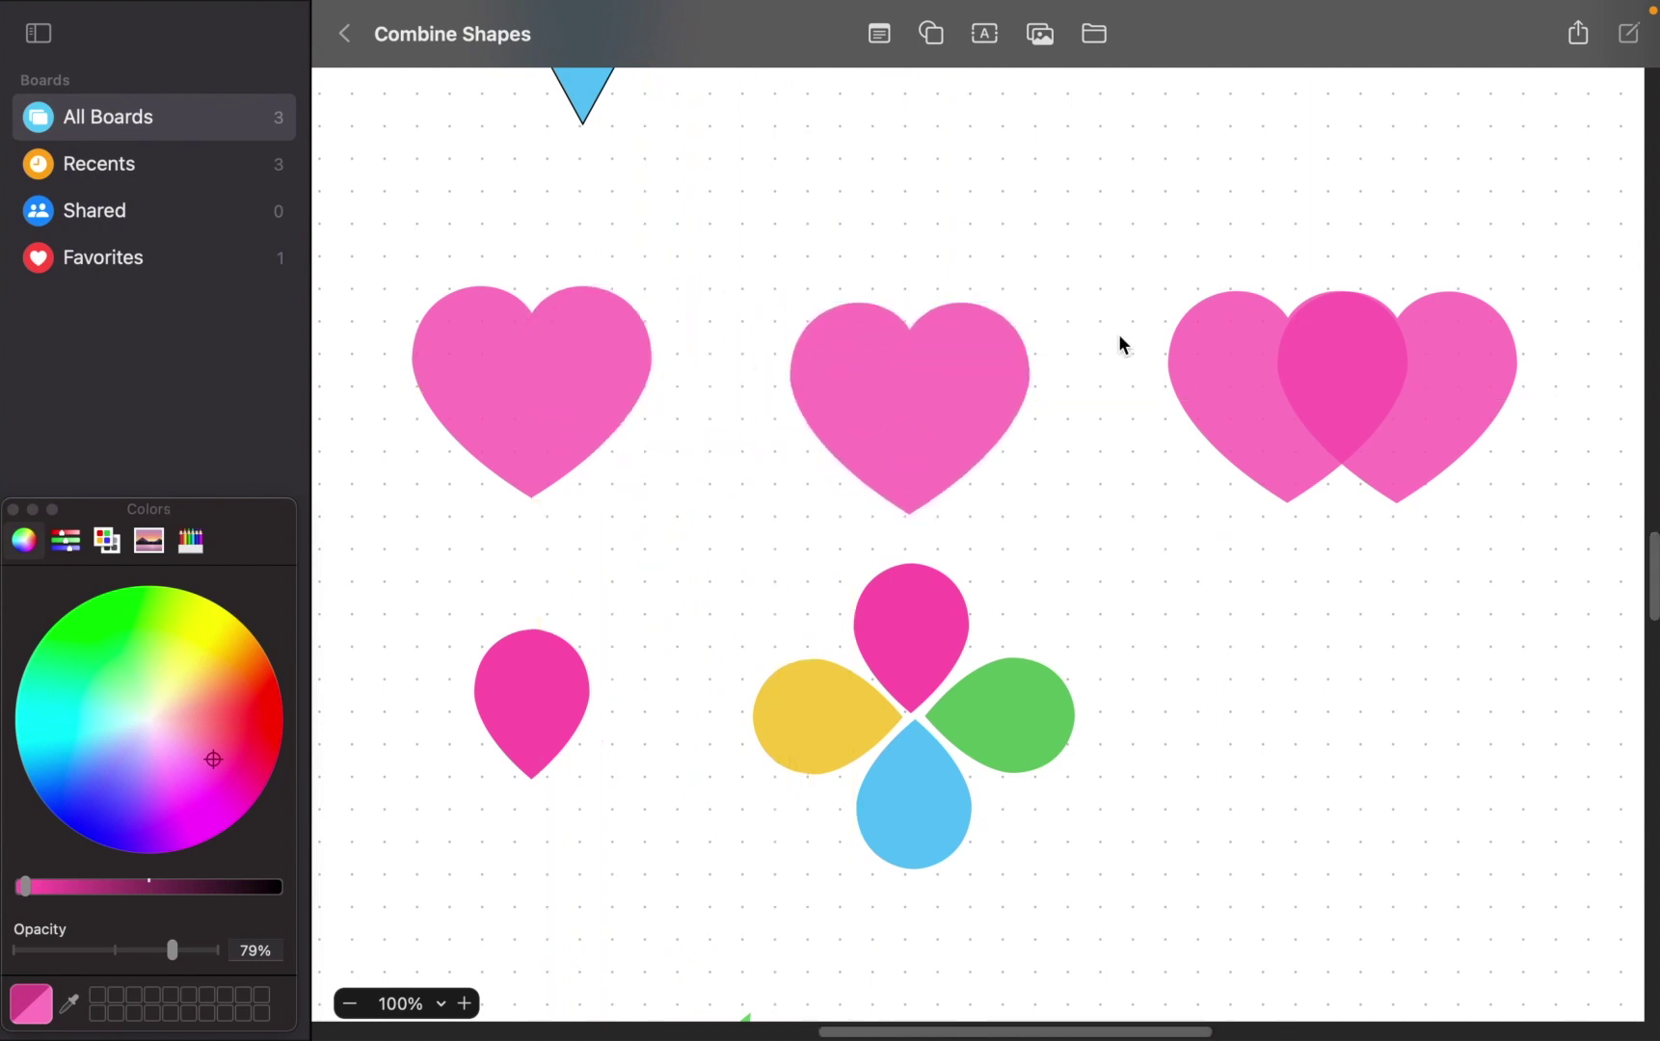
pyautogui.moveTo(1126, 299); pyautogui.dragTo(1514, 600)
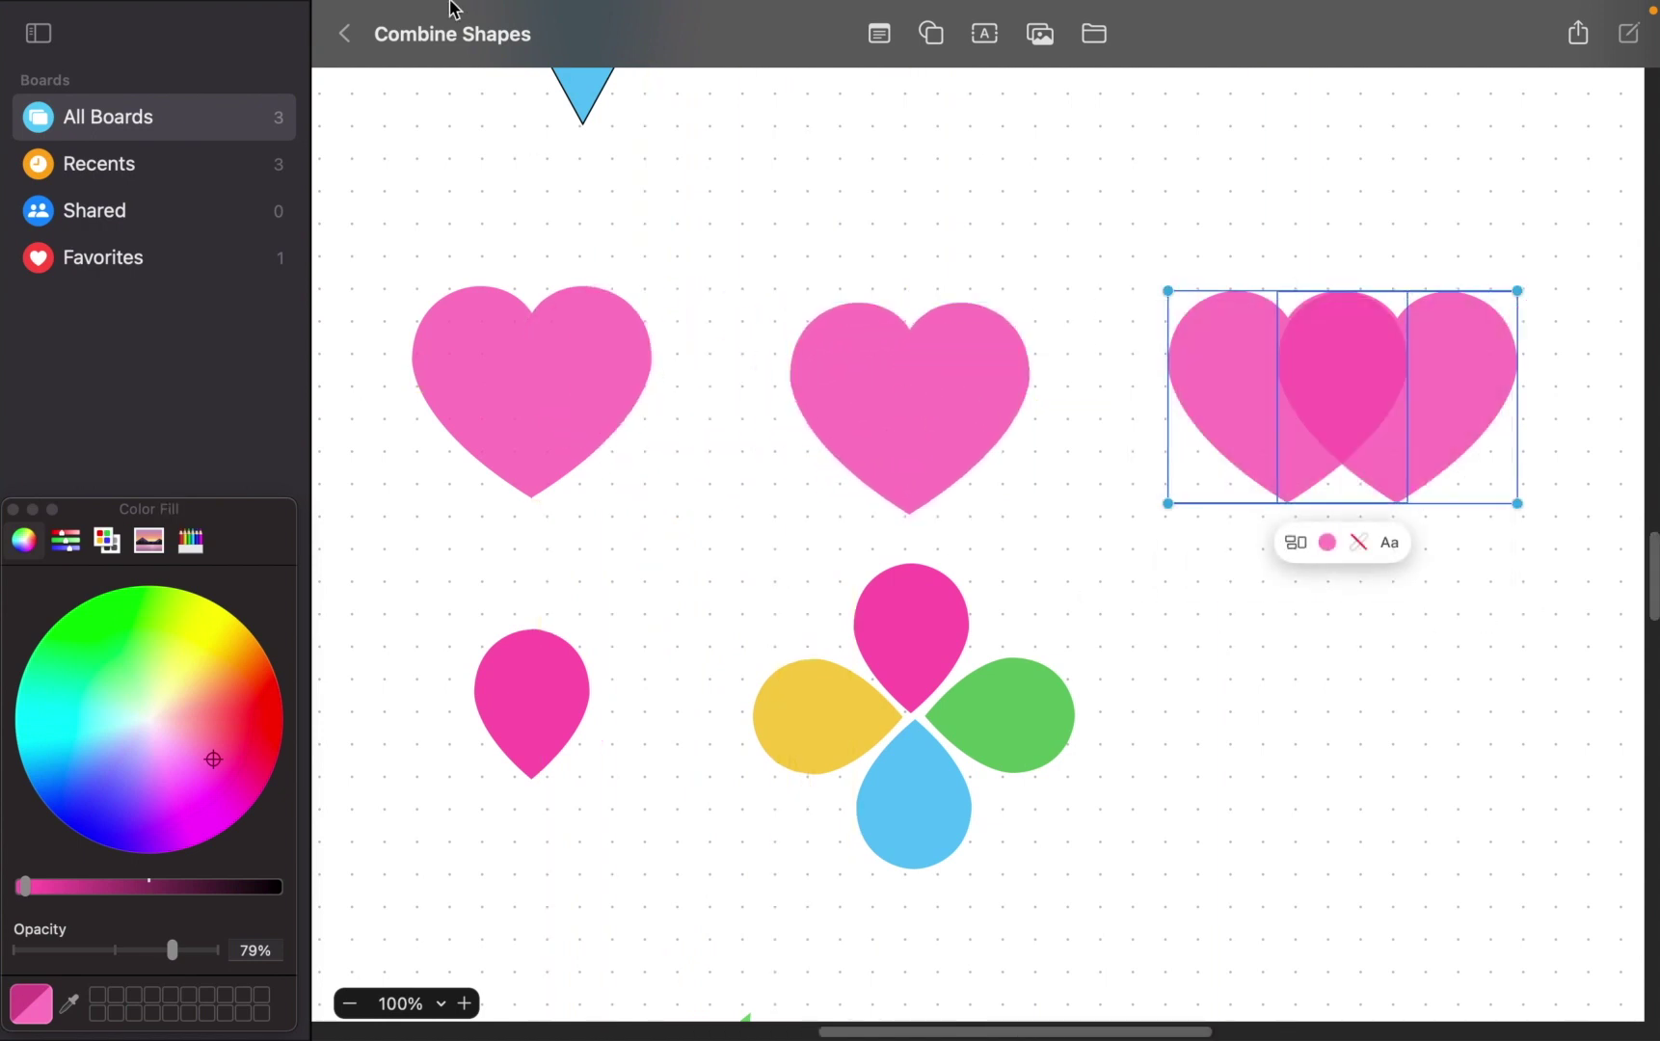
pyautogui.click(383, 16)
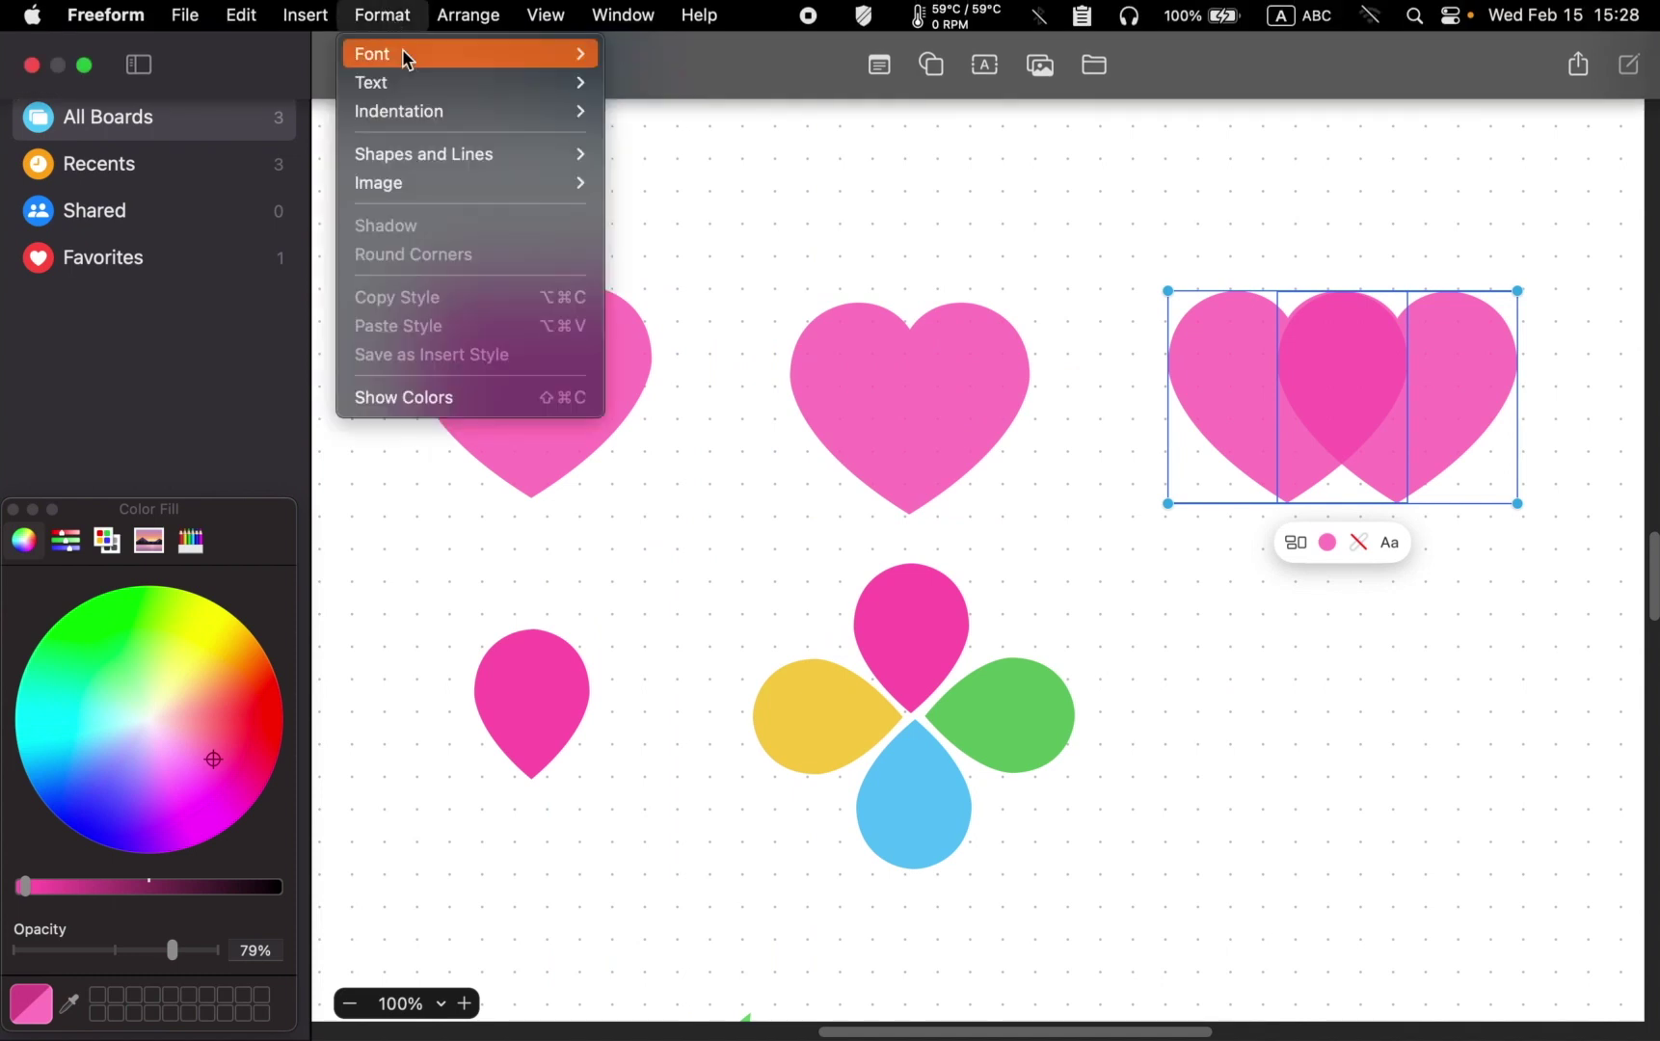
pyautogui.moveTo(426, 155)
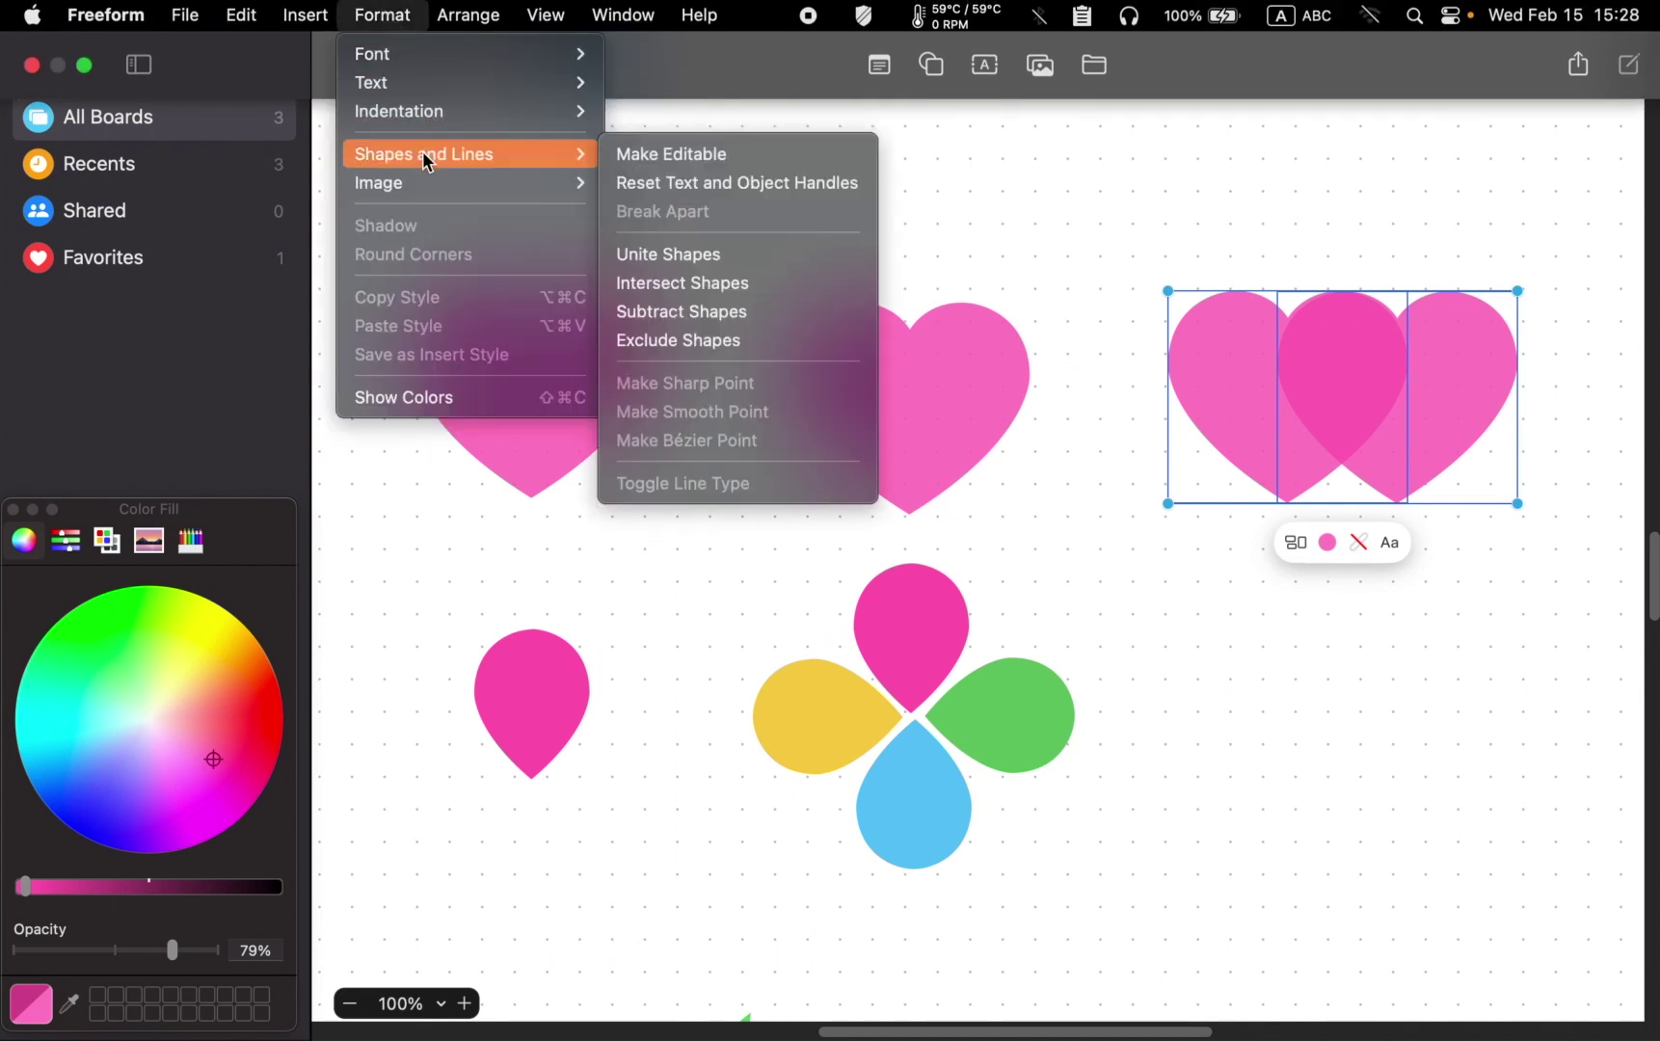
pyautogui.click(726, 281)
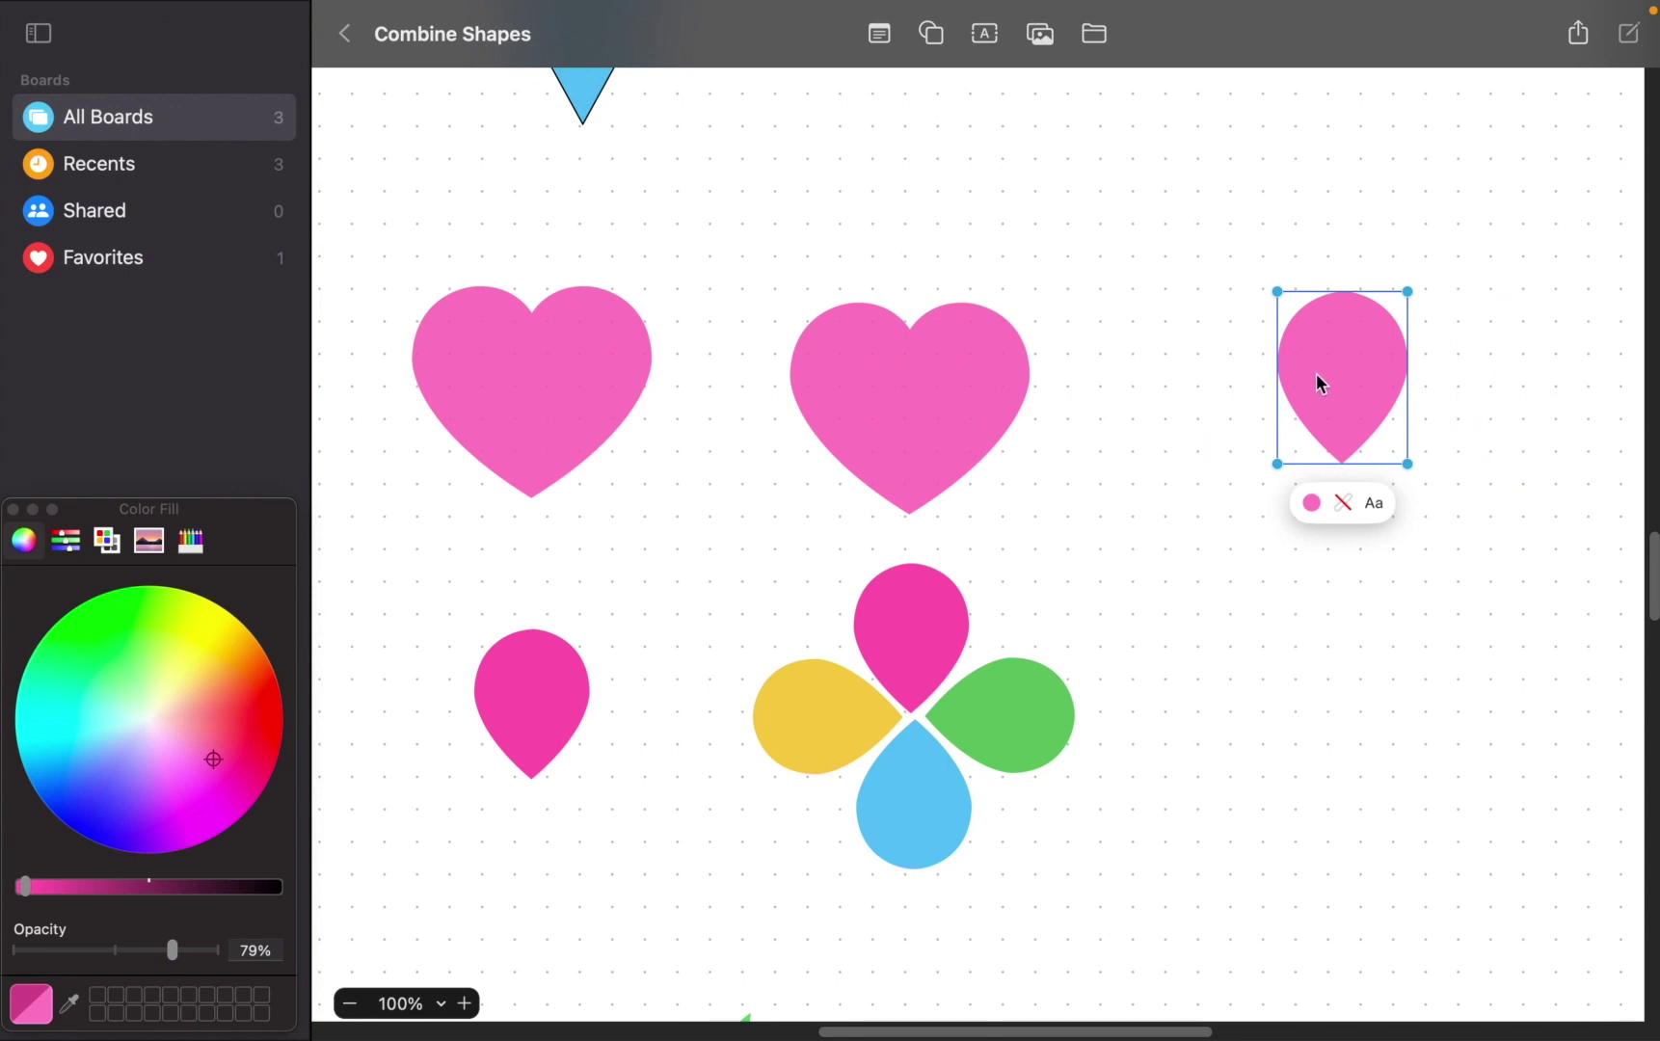
pyautogui.click(1143, 613)
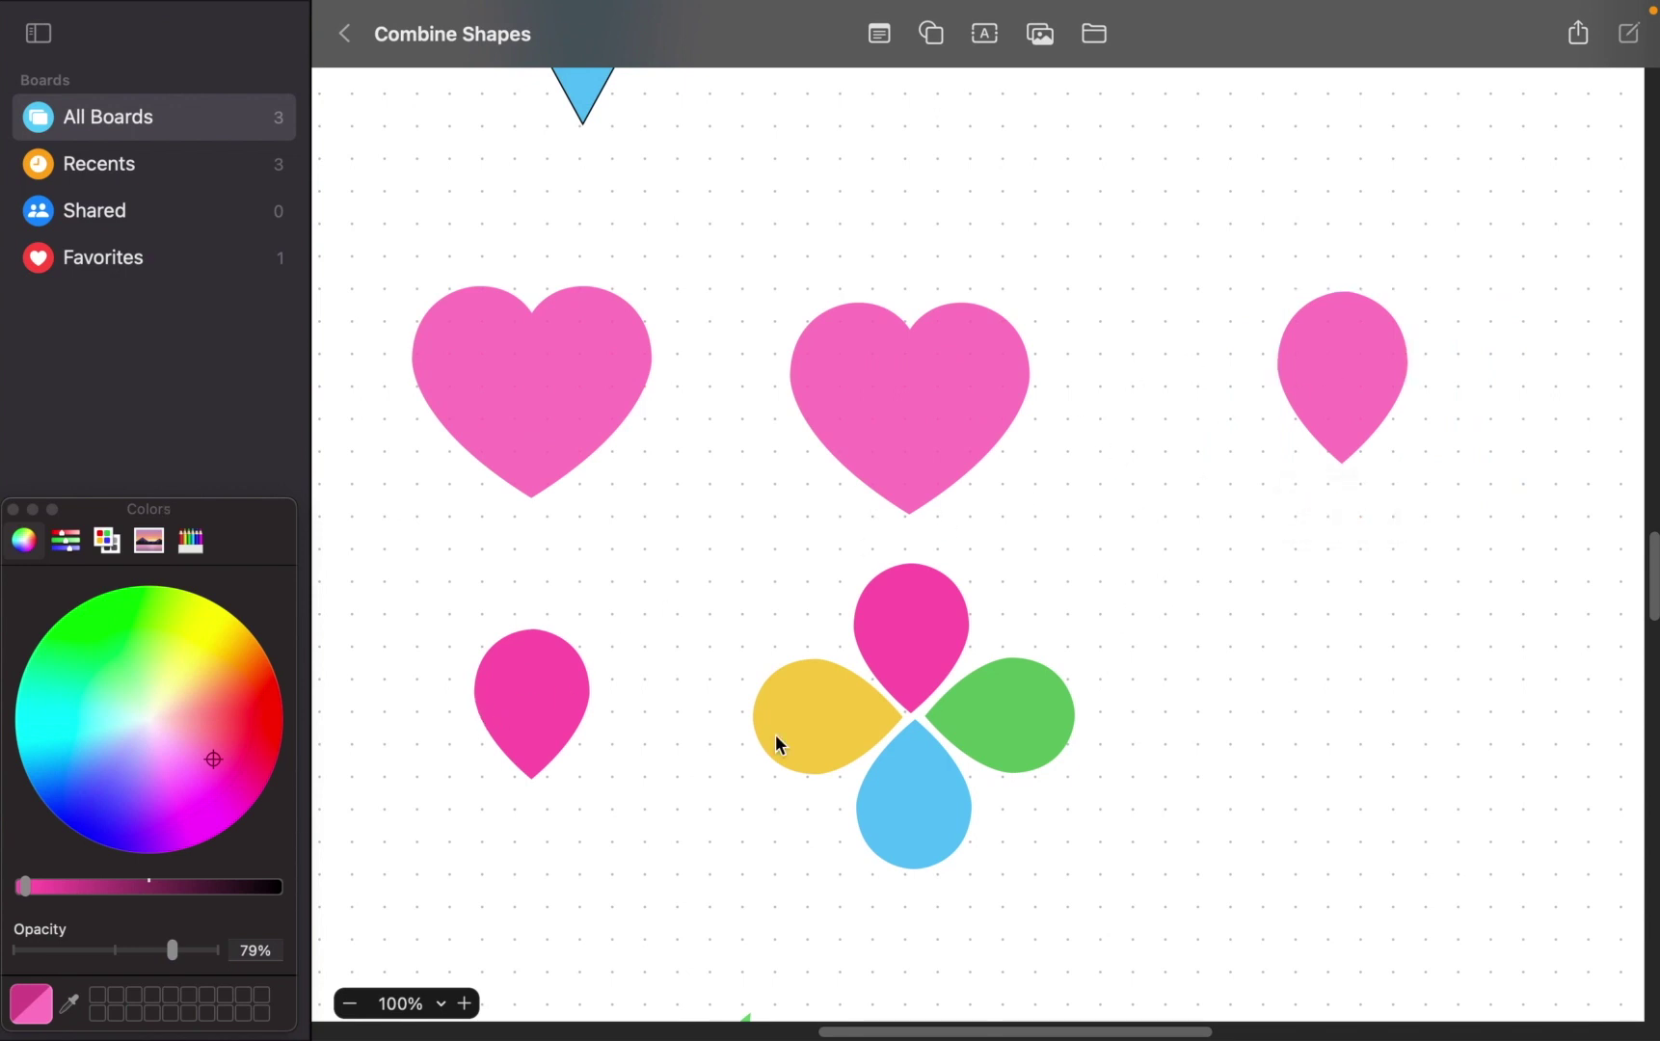
# - Try several fill colours on the small pink drop, ending on magenta
pyautogui.click(567, 715)
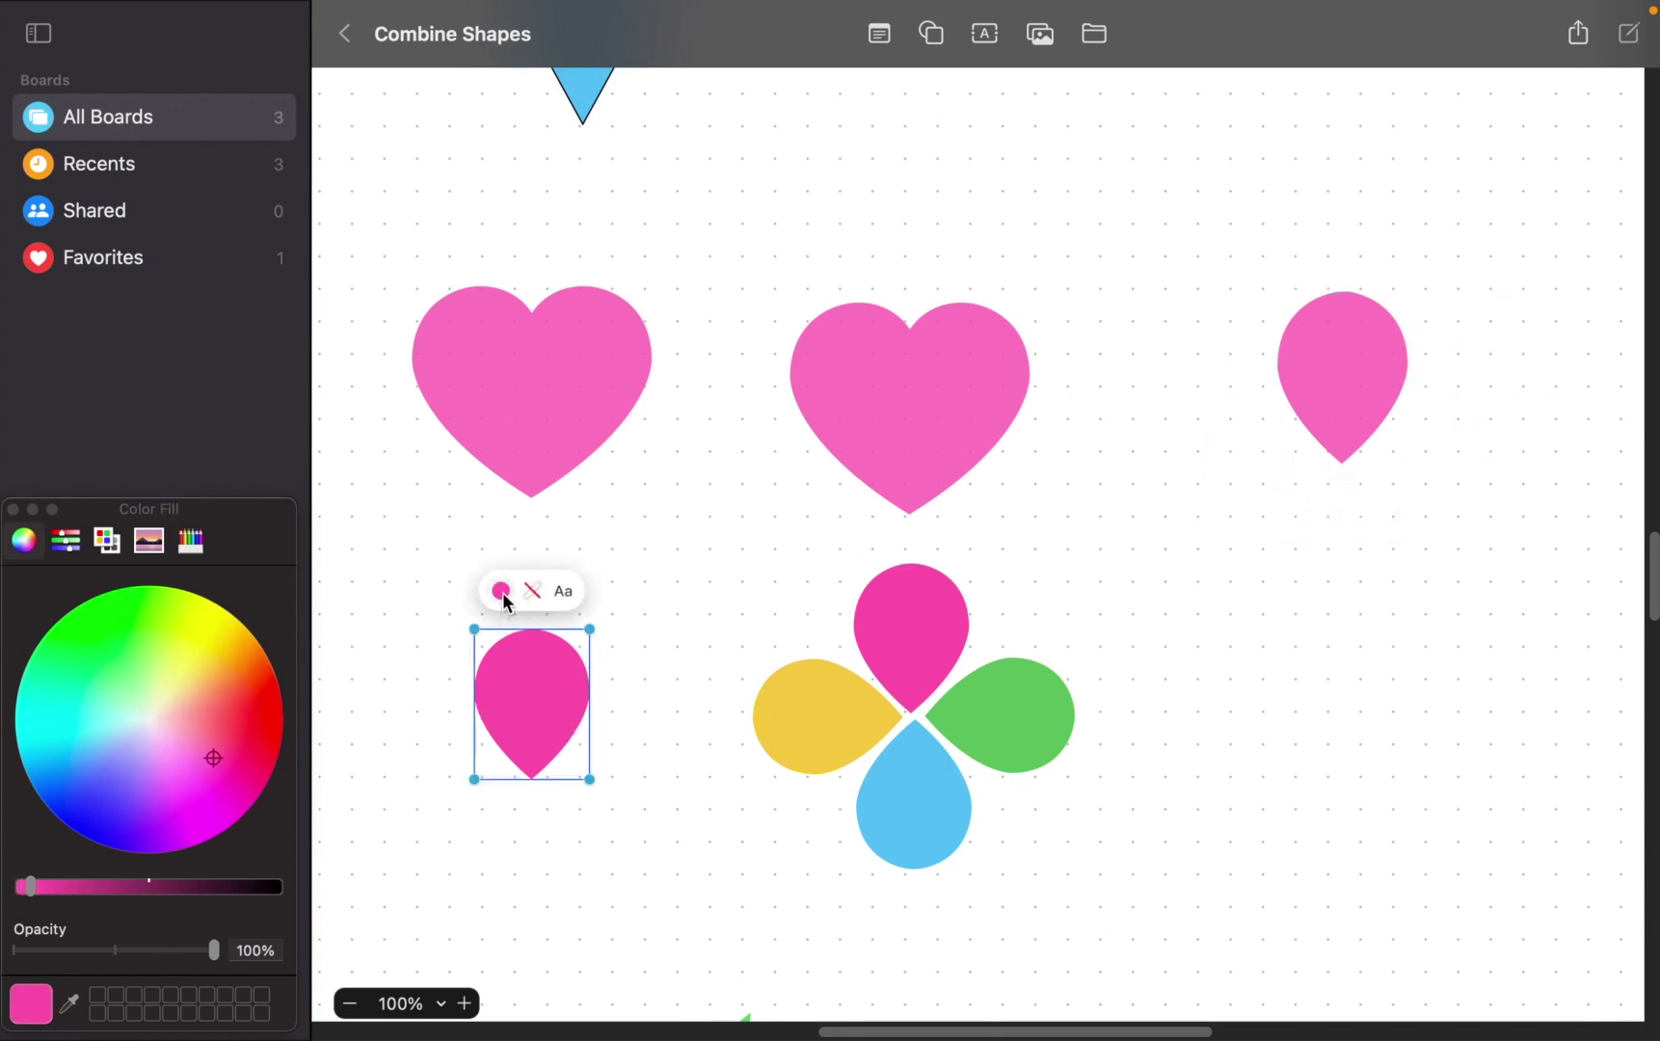
pyautogui.click(501, 591)
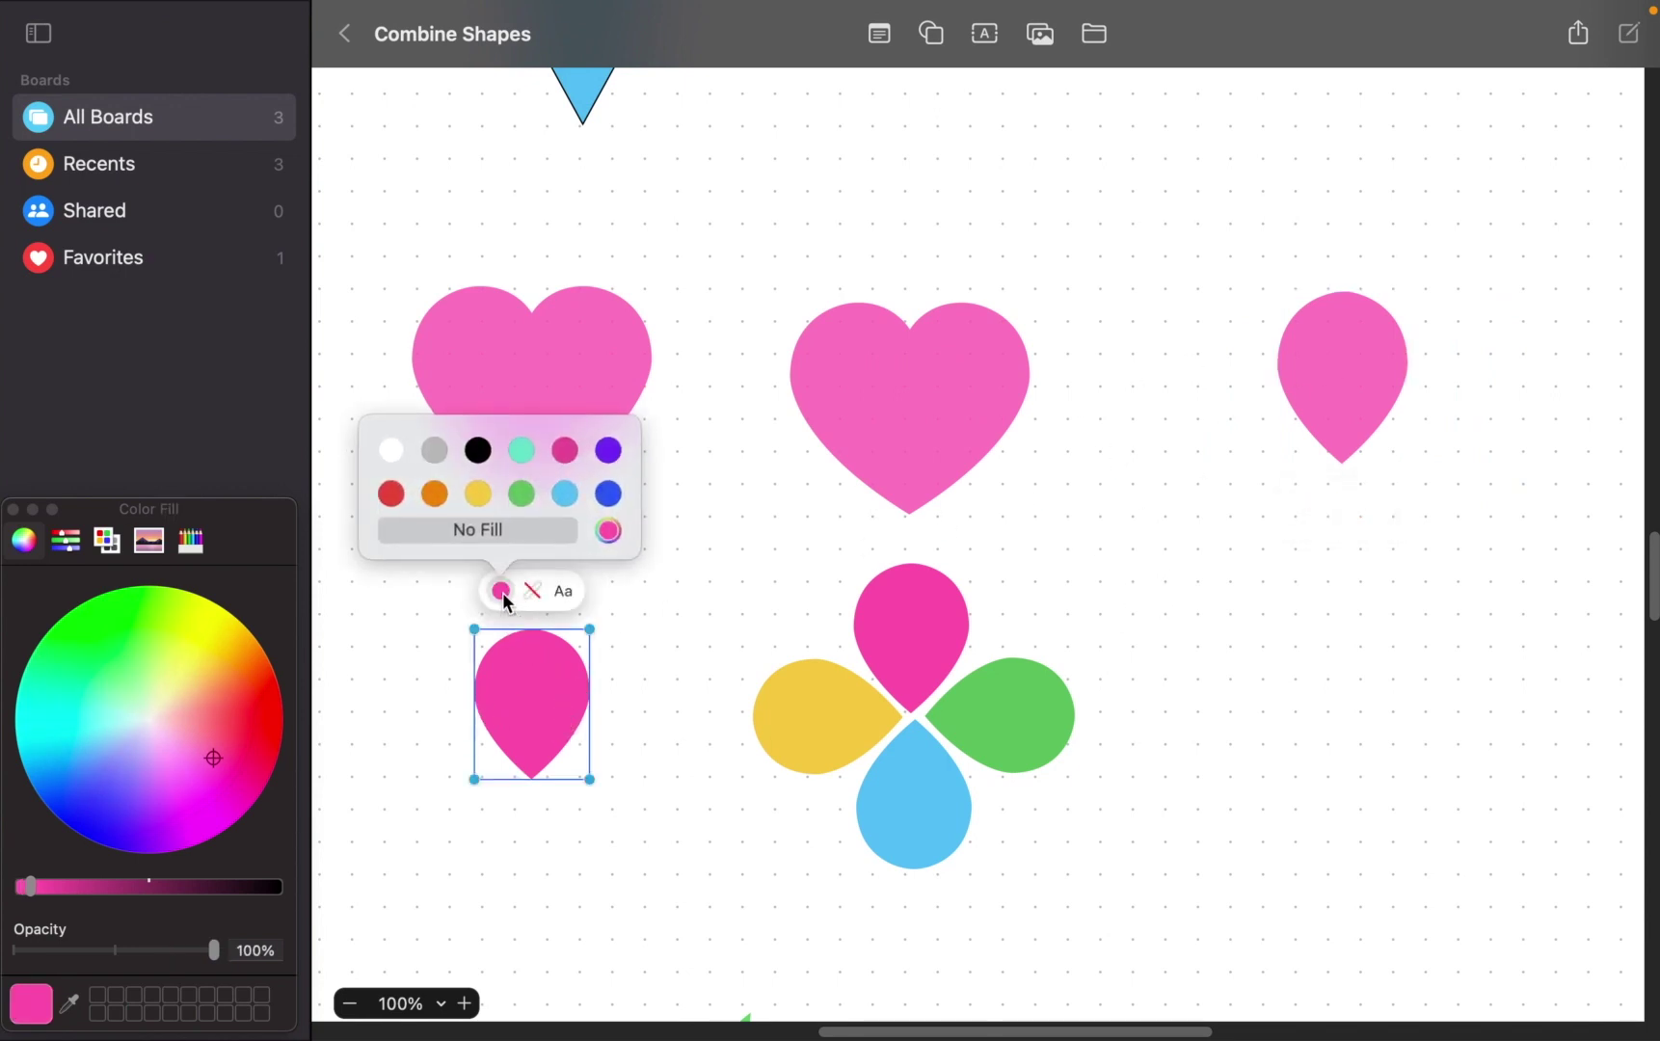
pyautogui.click(567, 496)
pyautogui.click(521, 495)
pyautogui.click(479, 496)
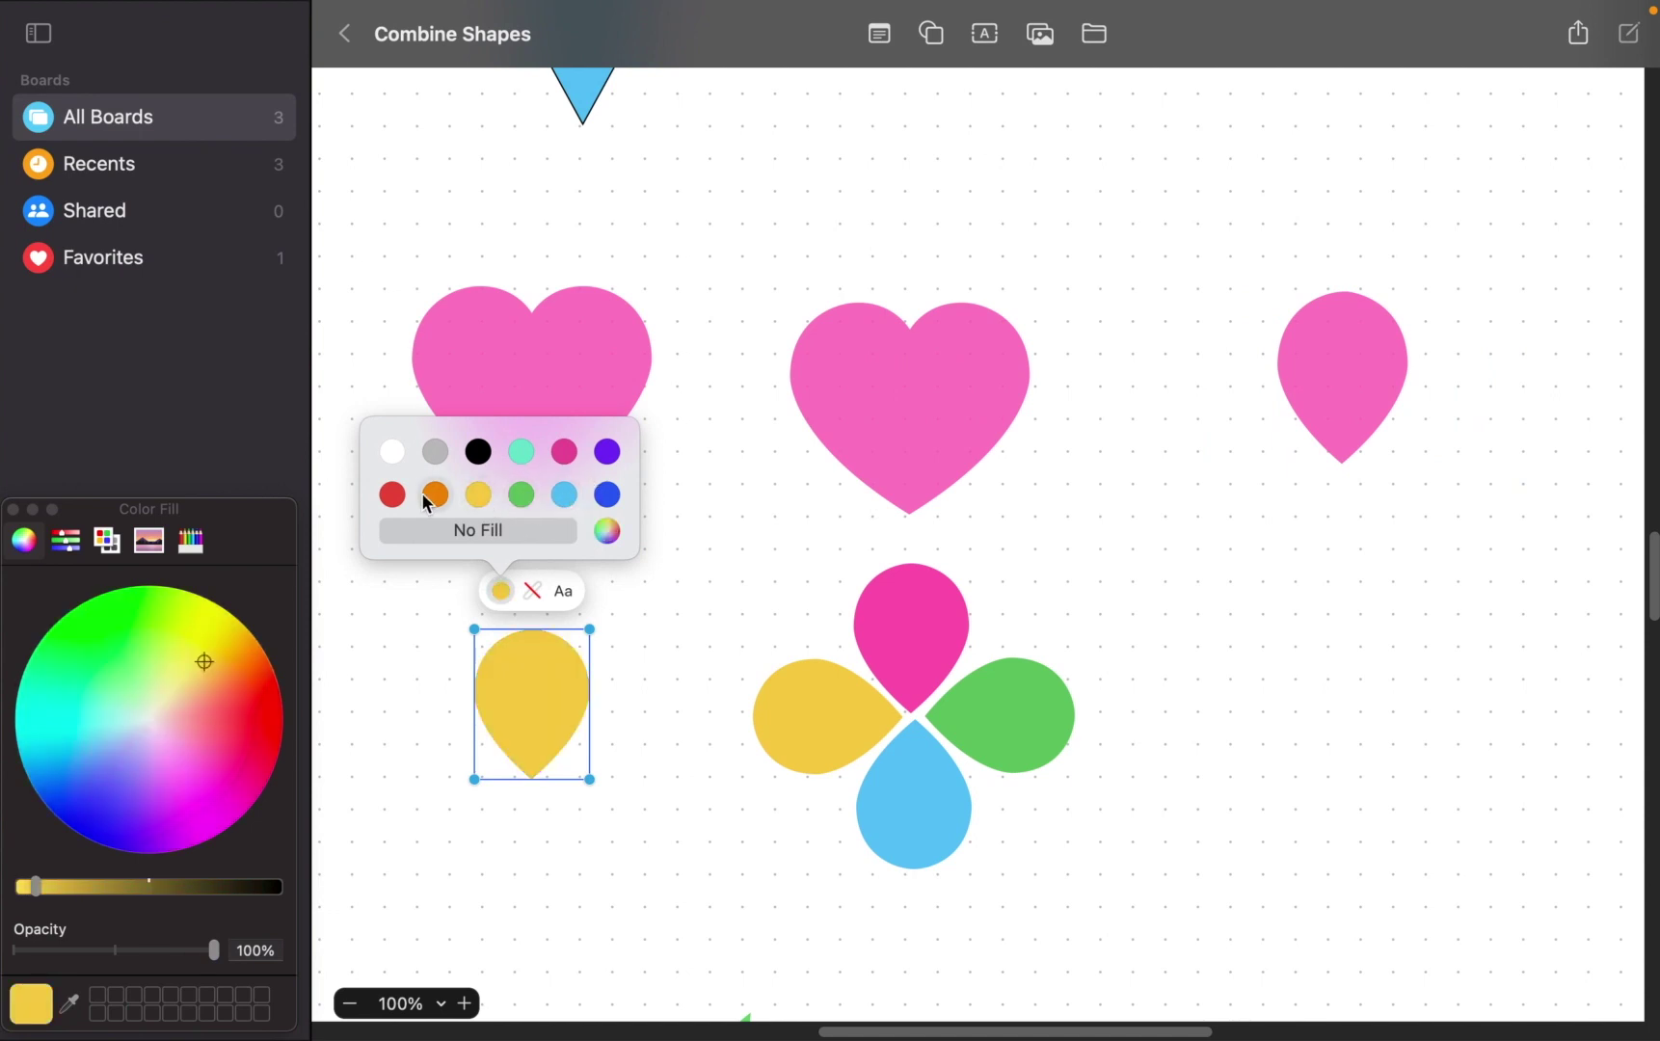
pyautogui.click(435, 494)
pyautogui.click(392, 495)
pyautogui.click(567, 457)
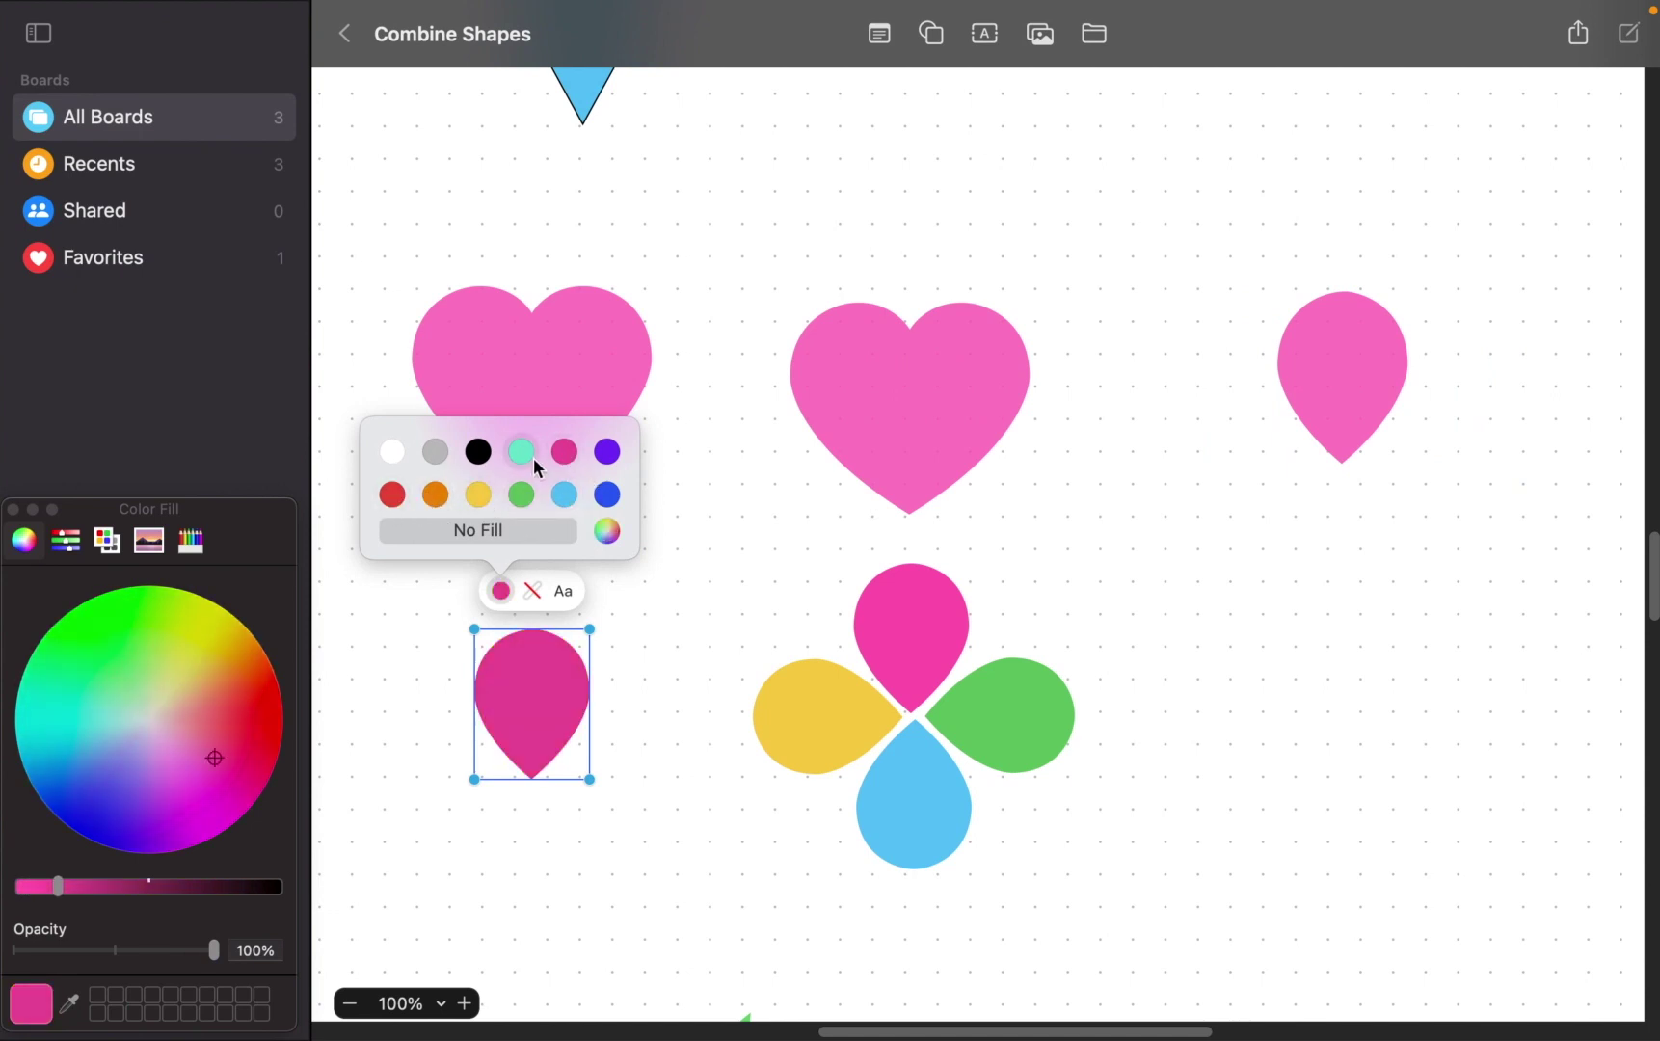
pyautogui.click(479, 496)
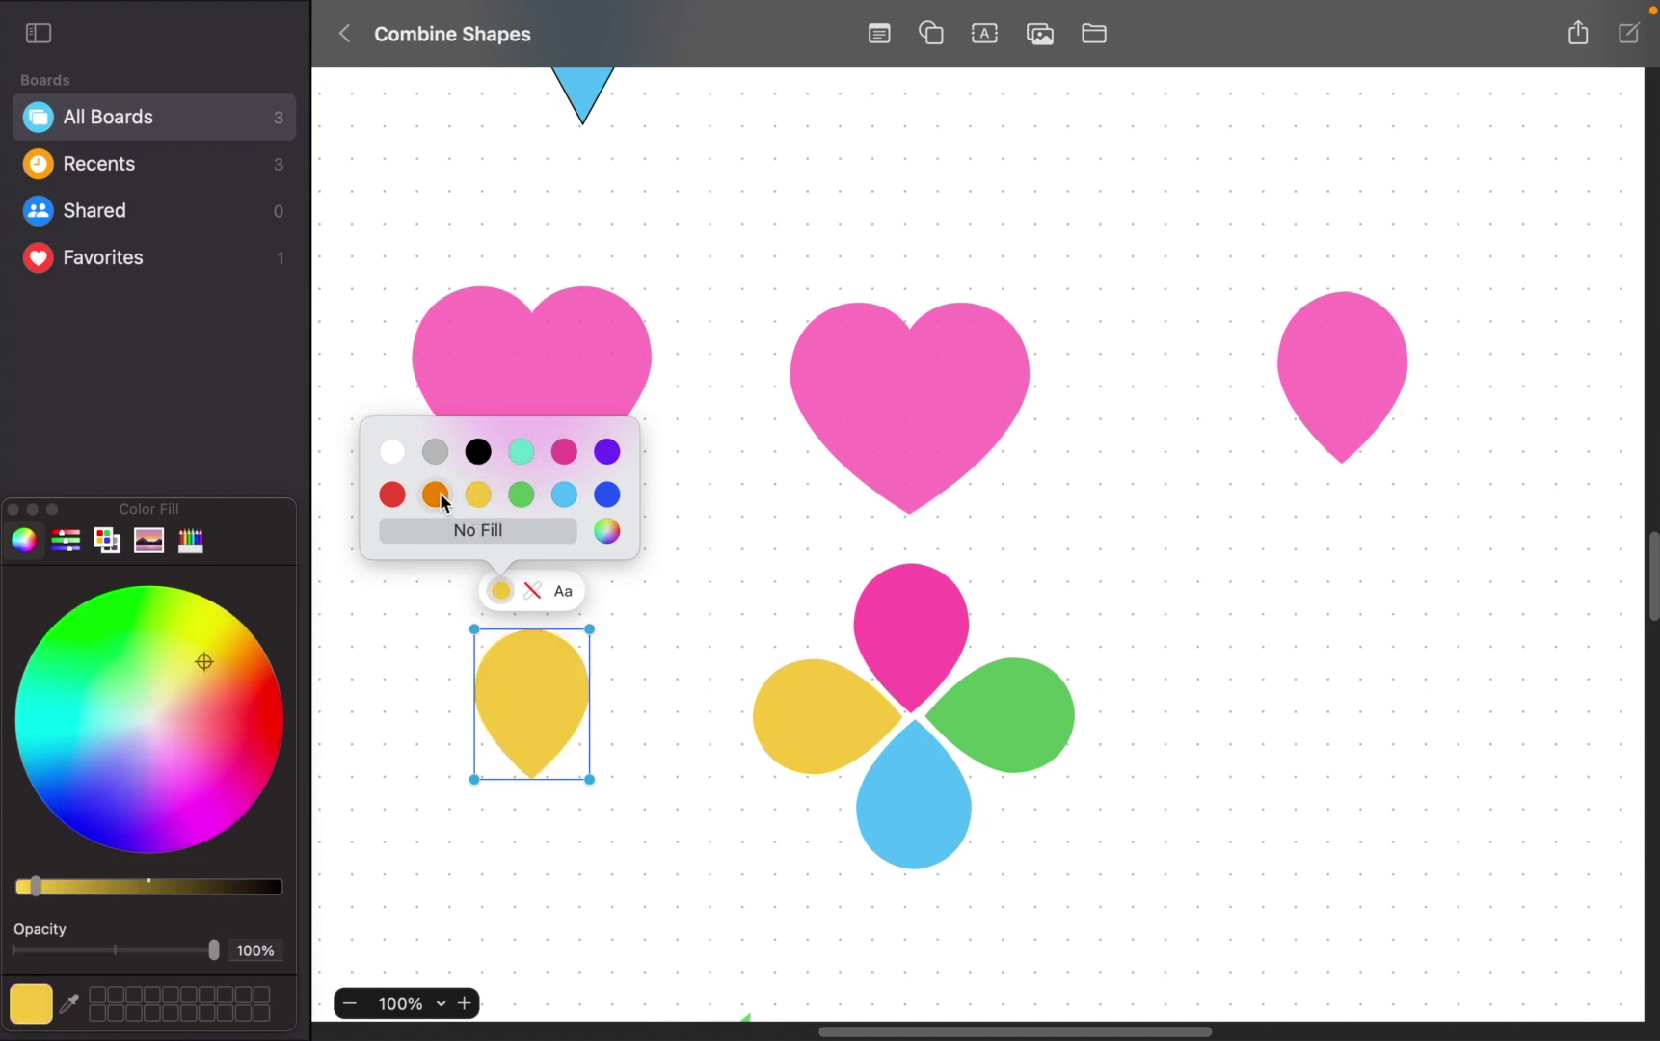
pyautogui.click(435, 495)
pyautogui.click(565, 452)
pyautogui.click(650, 699)
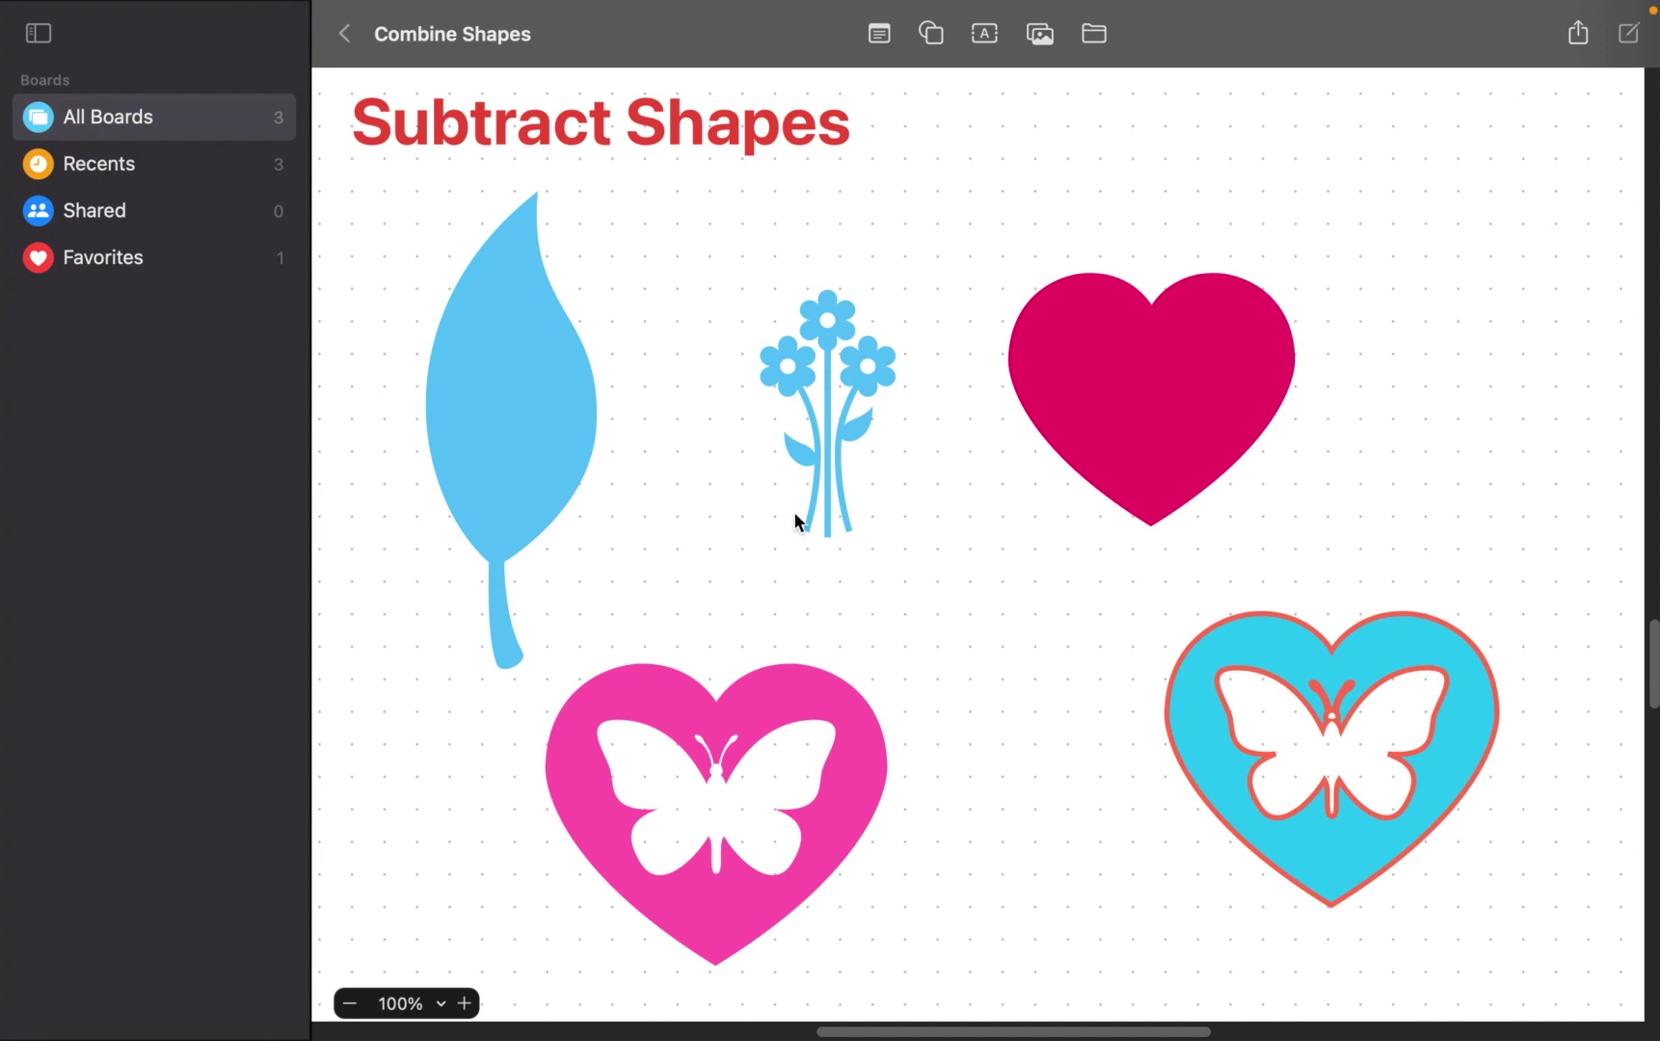
# - Move the blue flower bouquet slightly to the left, beside the leaf
pyautogui.moveTo(813, 485); pyautogui.dragTo(774, 497)
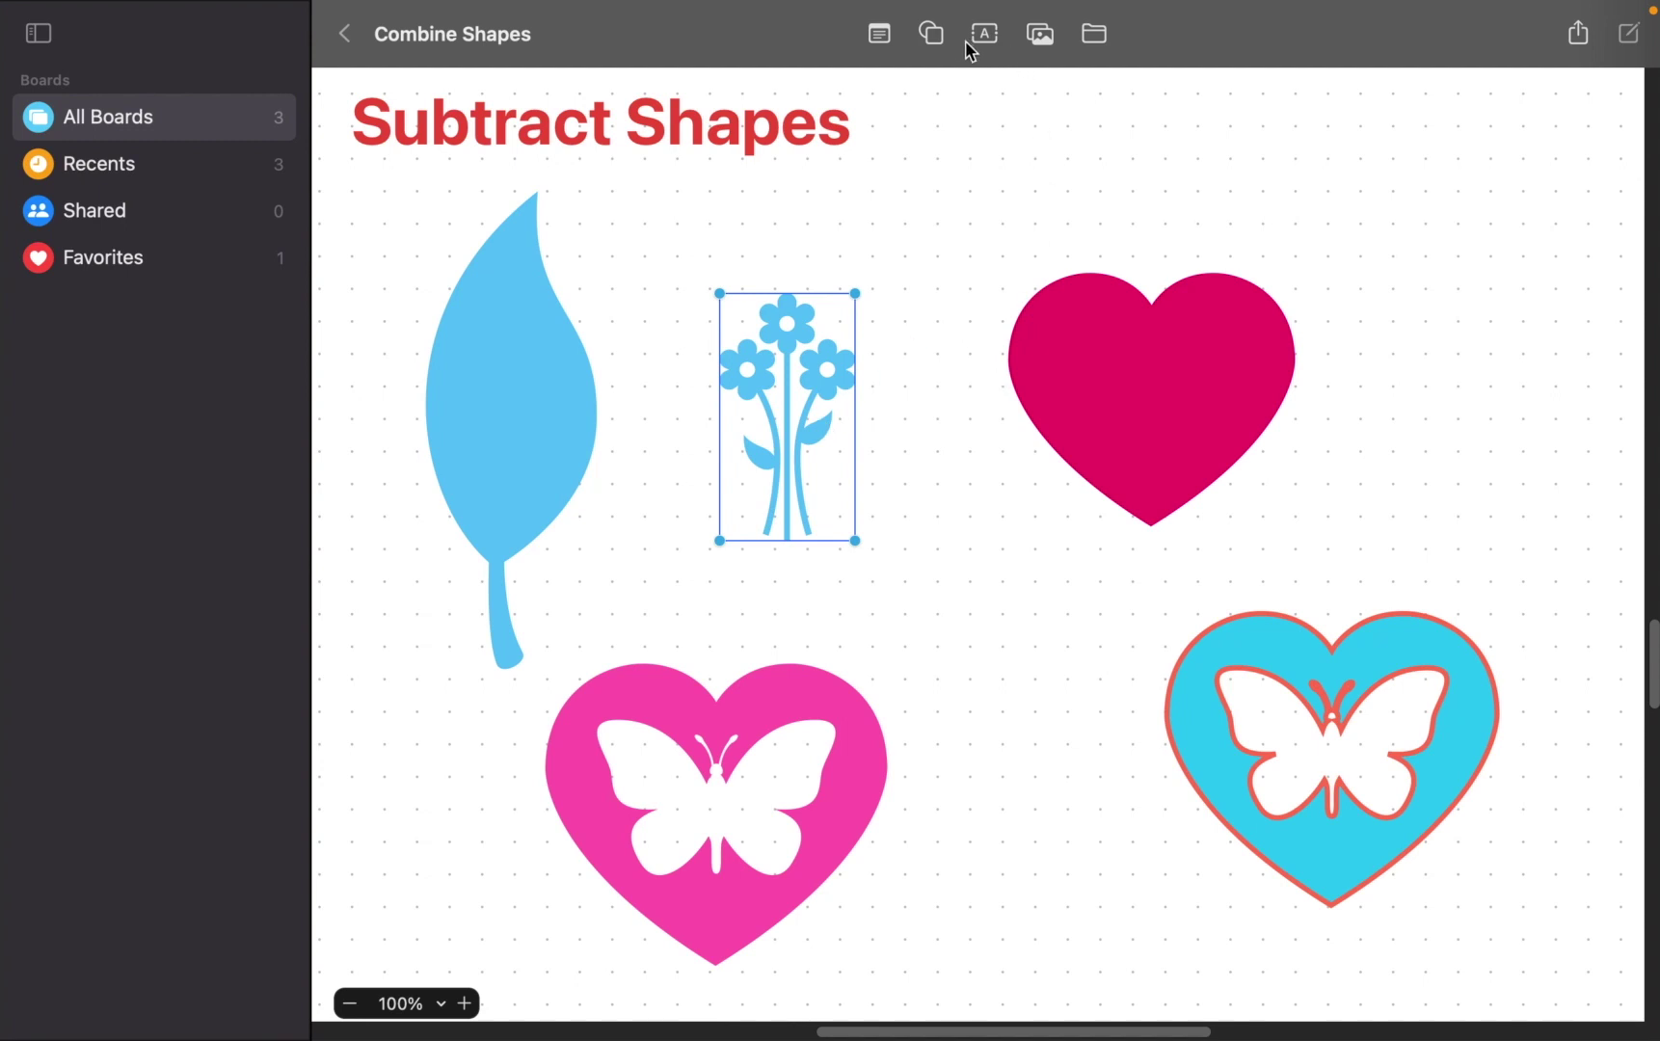
# - Change the blue leaf's fill to green
pyautogui.click(932, 33)
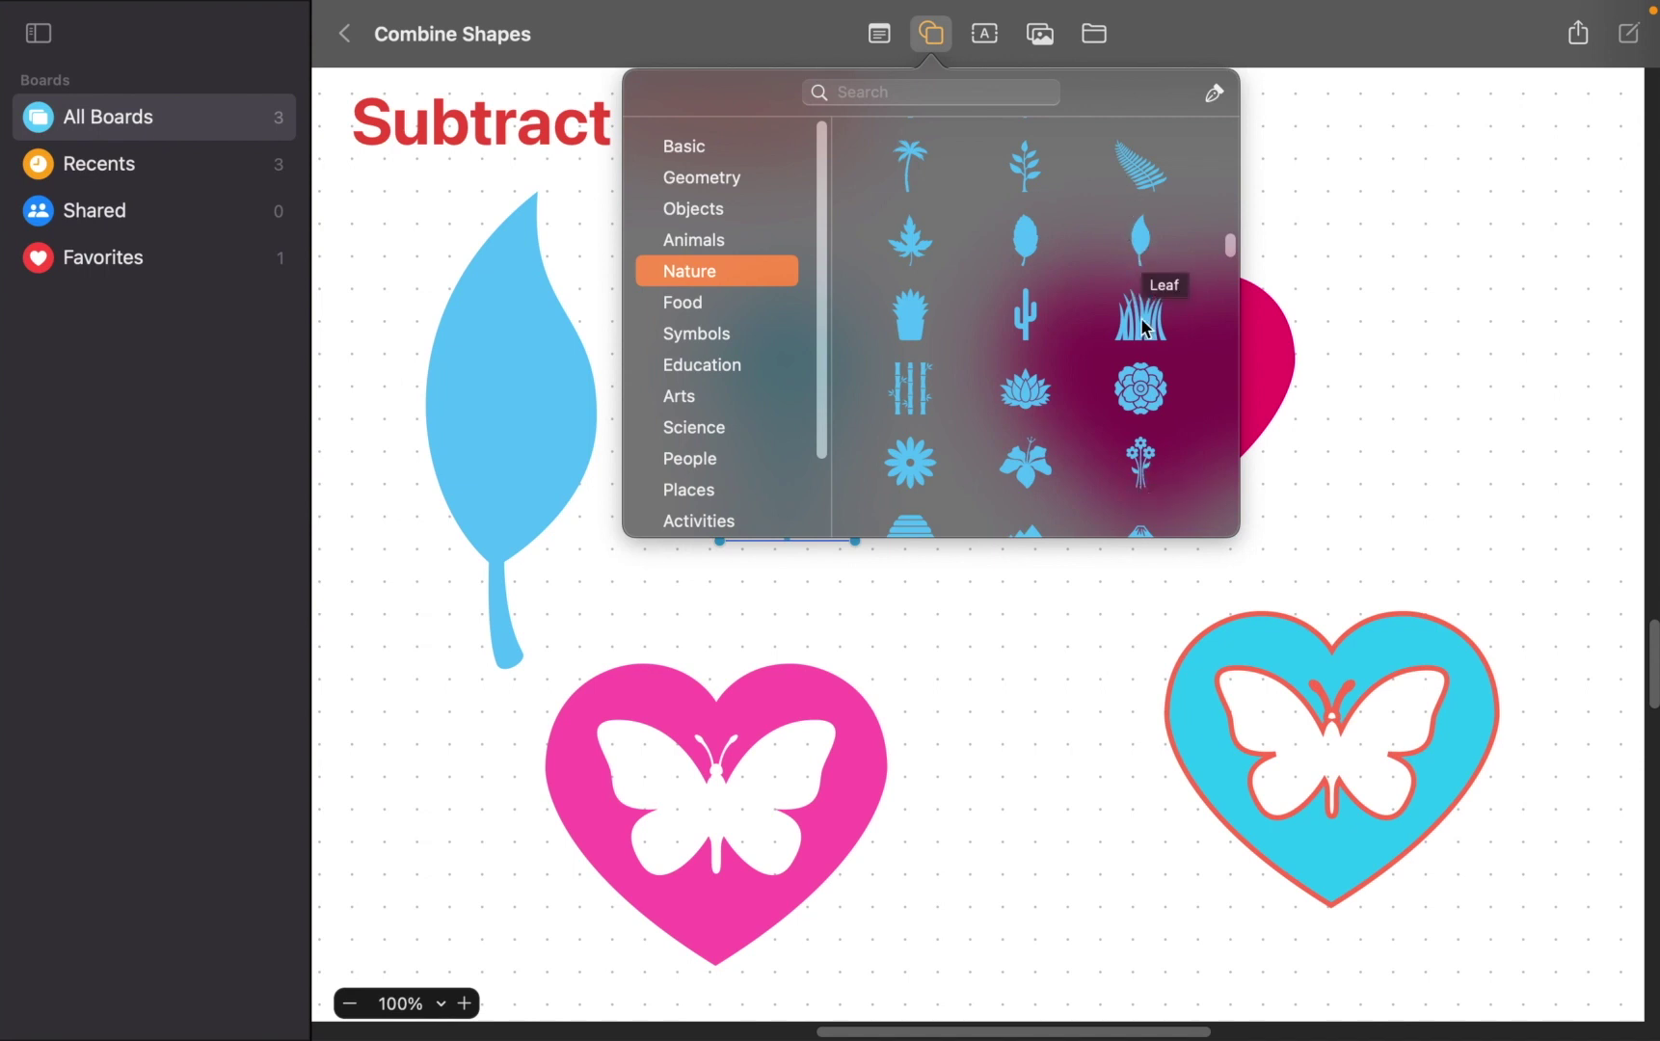
pyautogui.click(1013, 675)
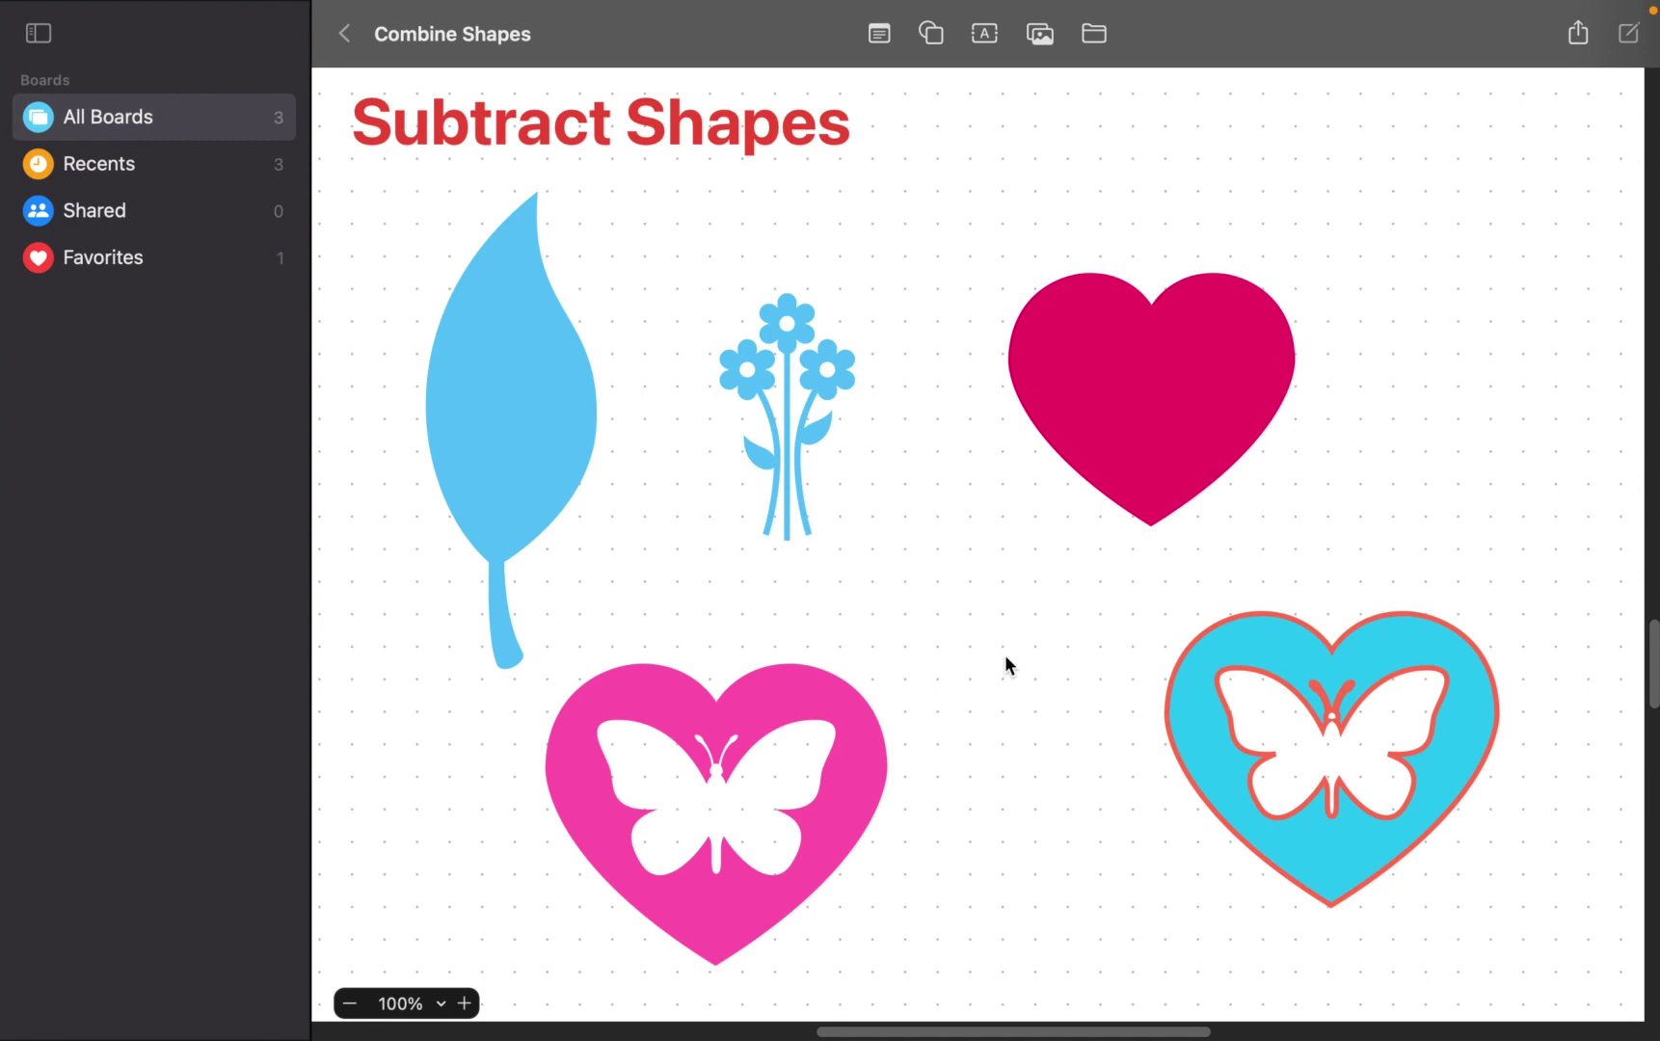
pyautogui.click(547, 443)
pyautogui.click(479, 709)
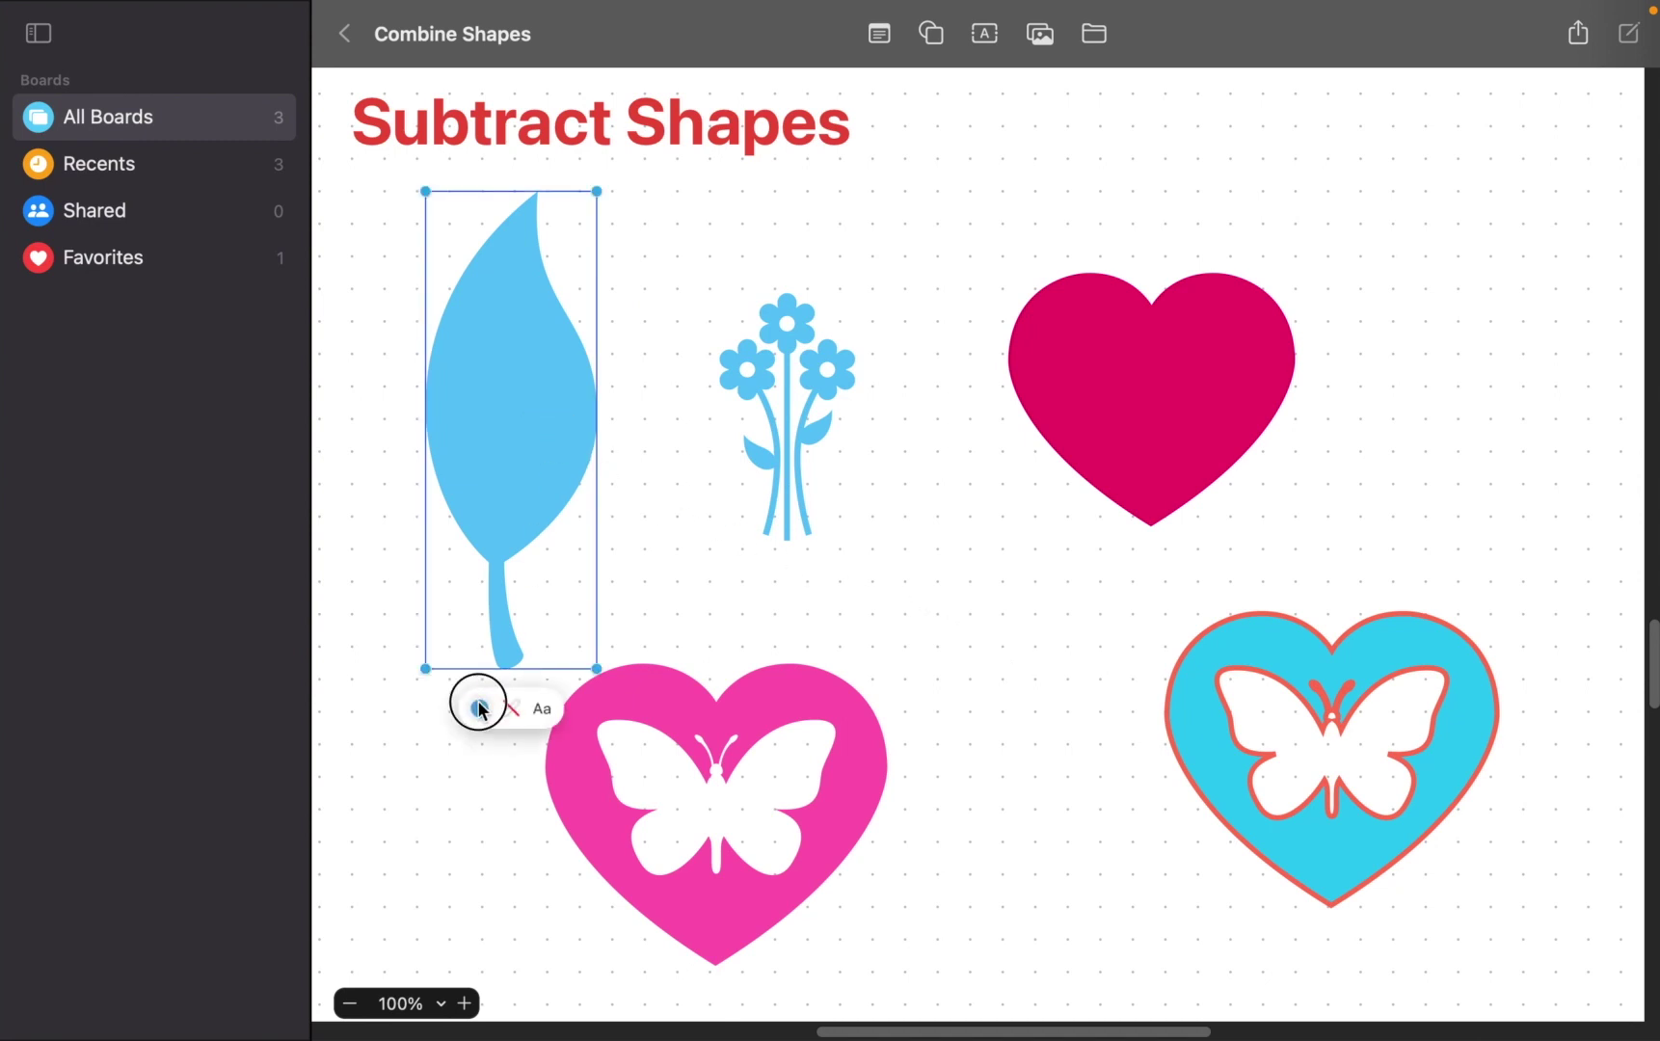
pyautogui.click(501, 820)
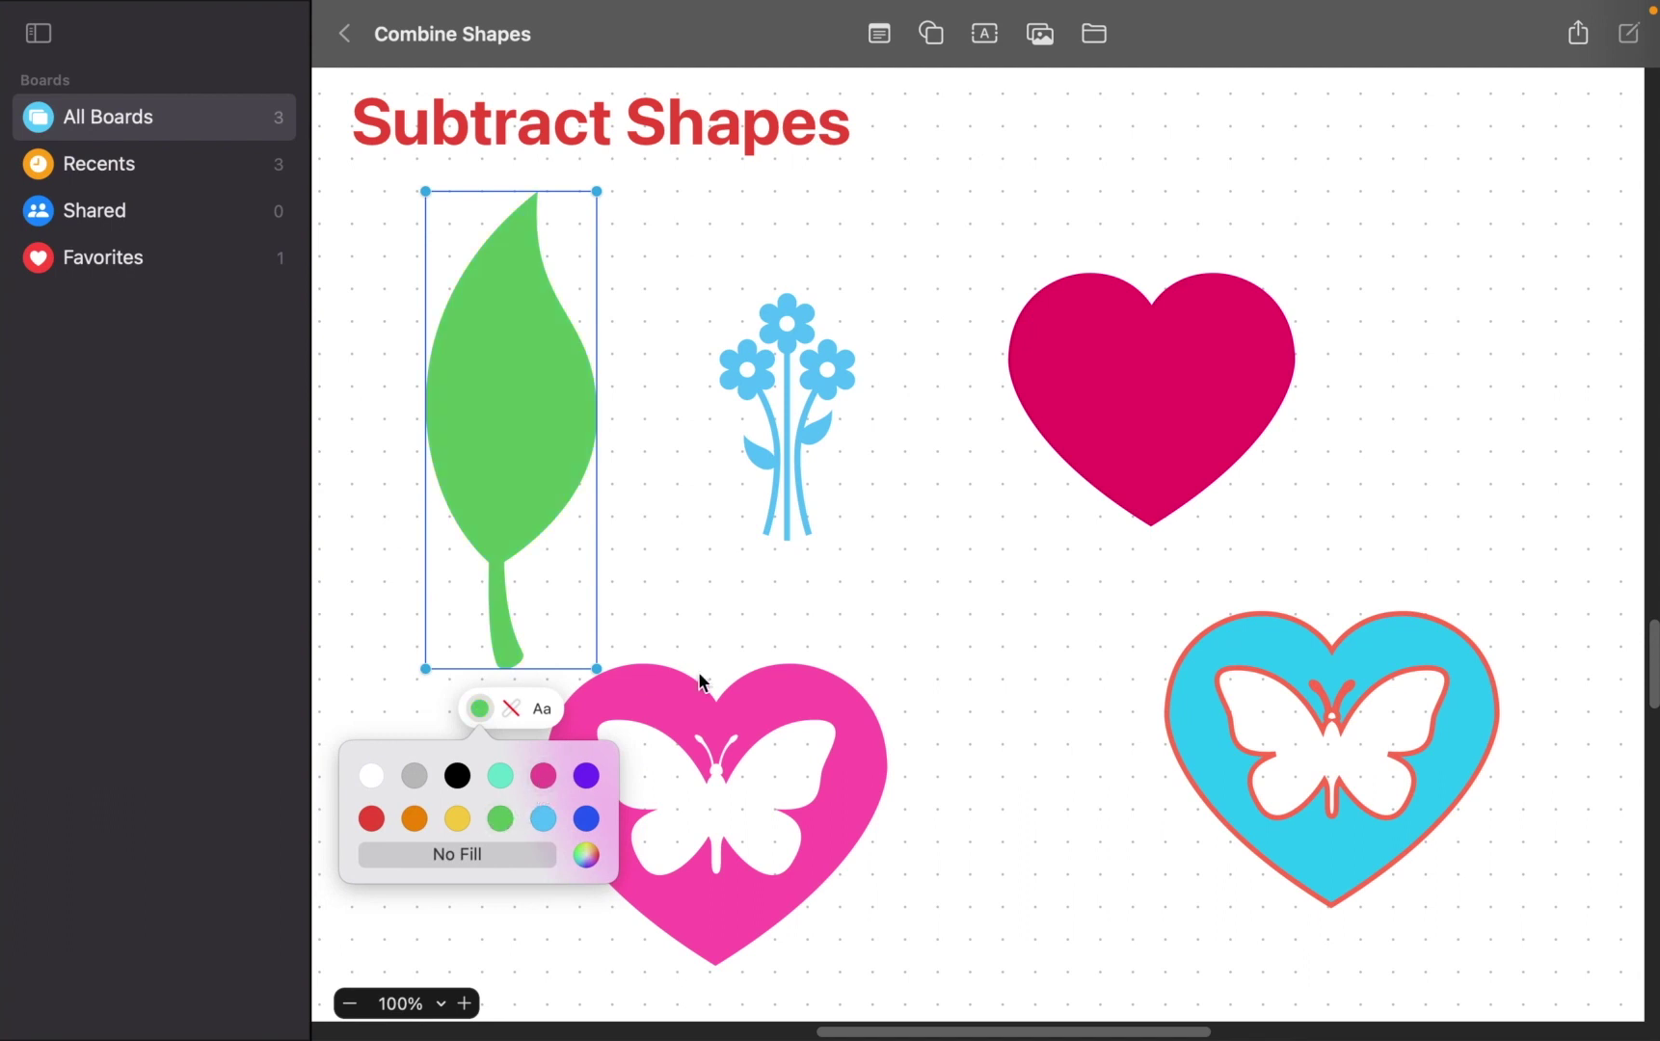
pyautogui.click(858, 583)
# - Change the flower bouquet's fill to pink
pyautogui.click(804, 440)
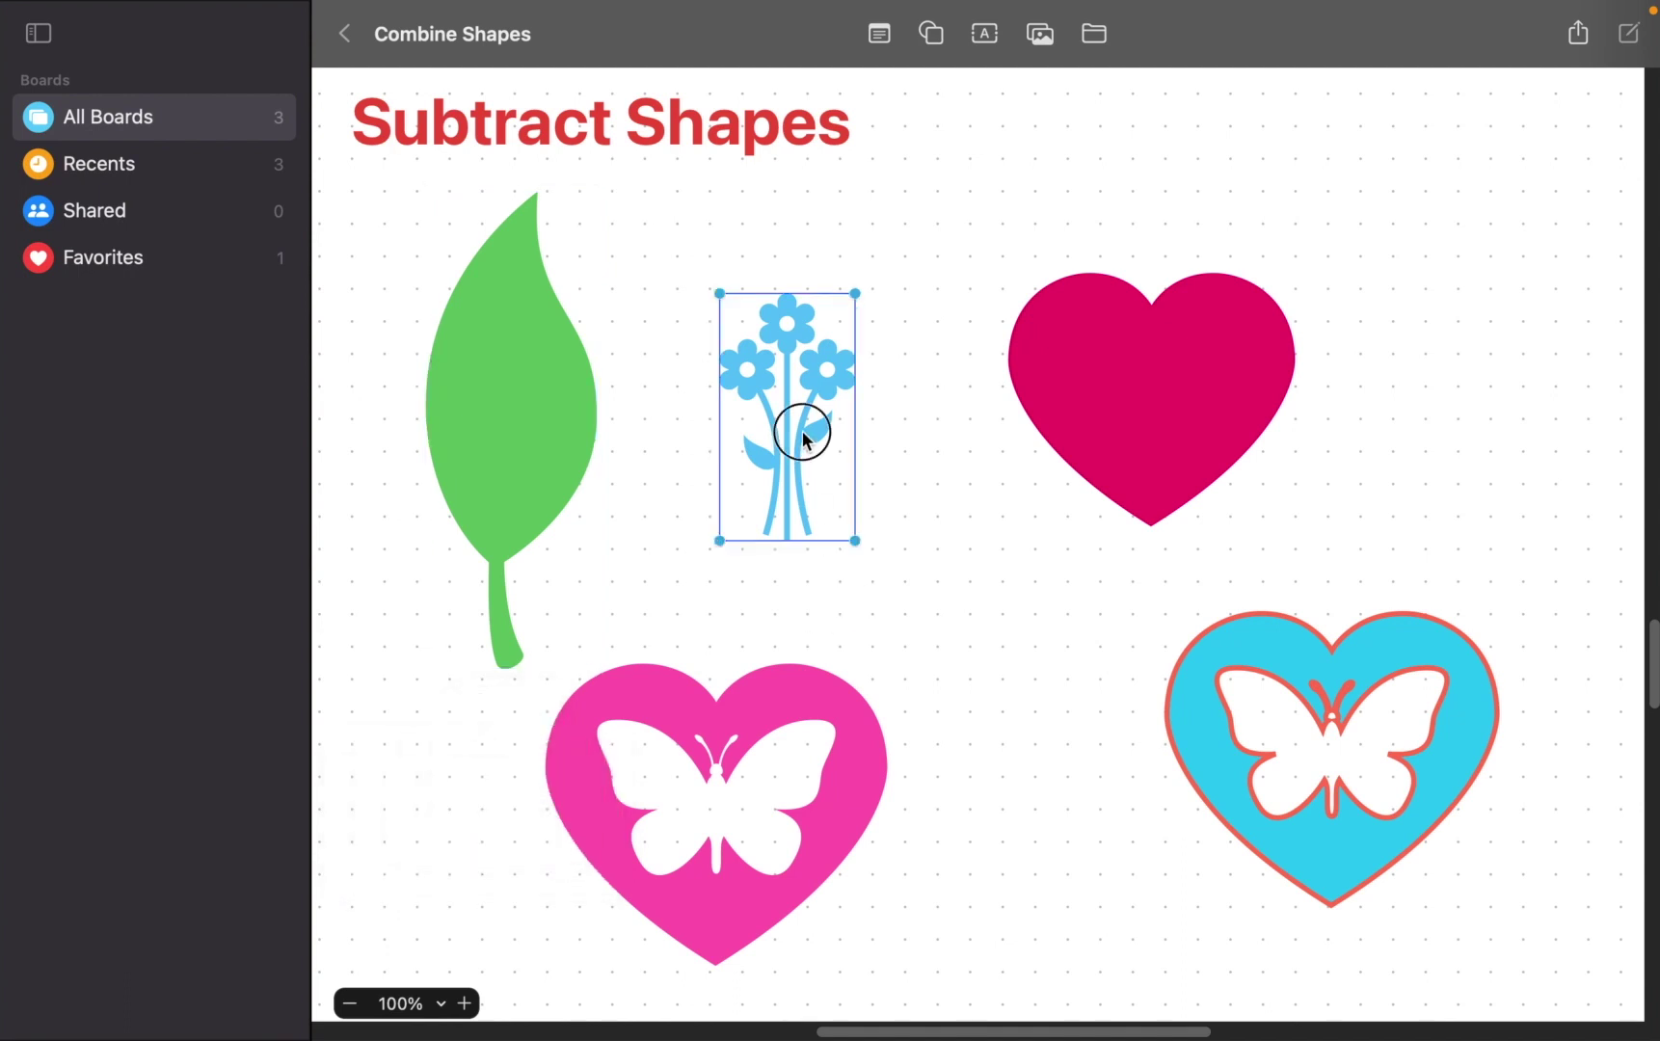
pyautogui.click(758, 580)
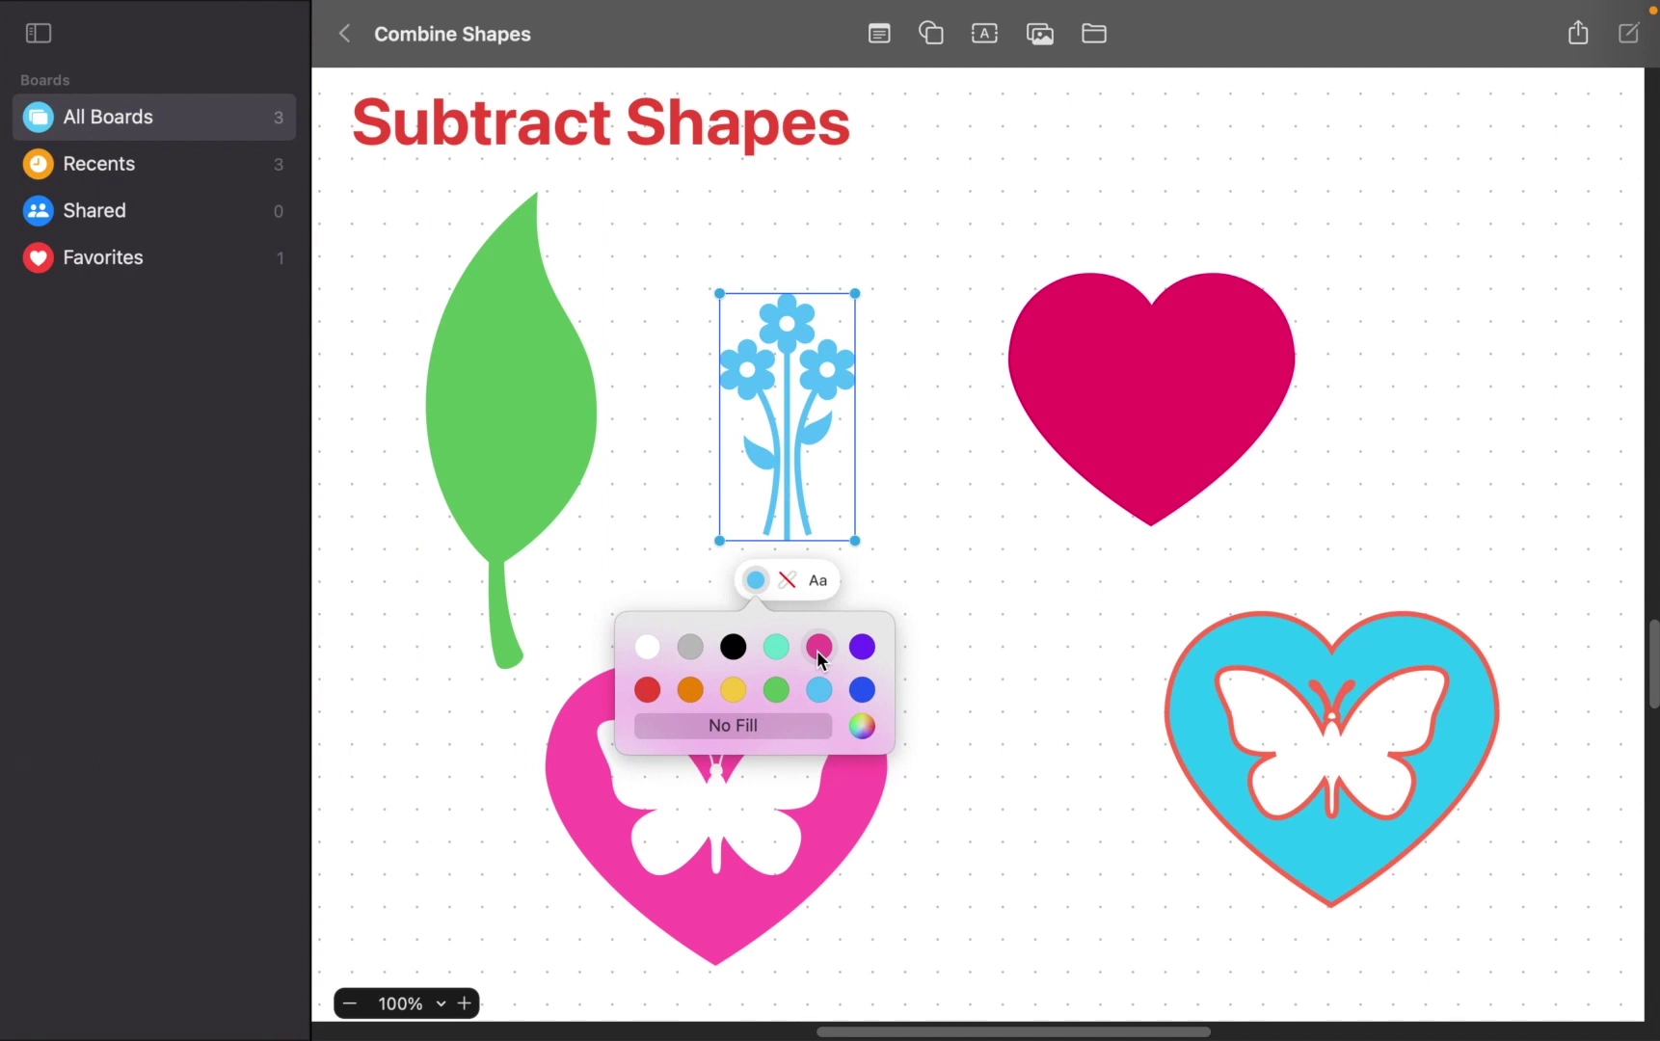
pyautogui.click(820, 648)
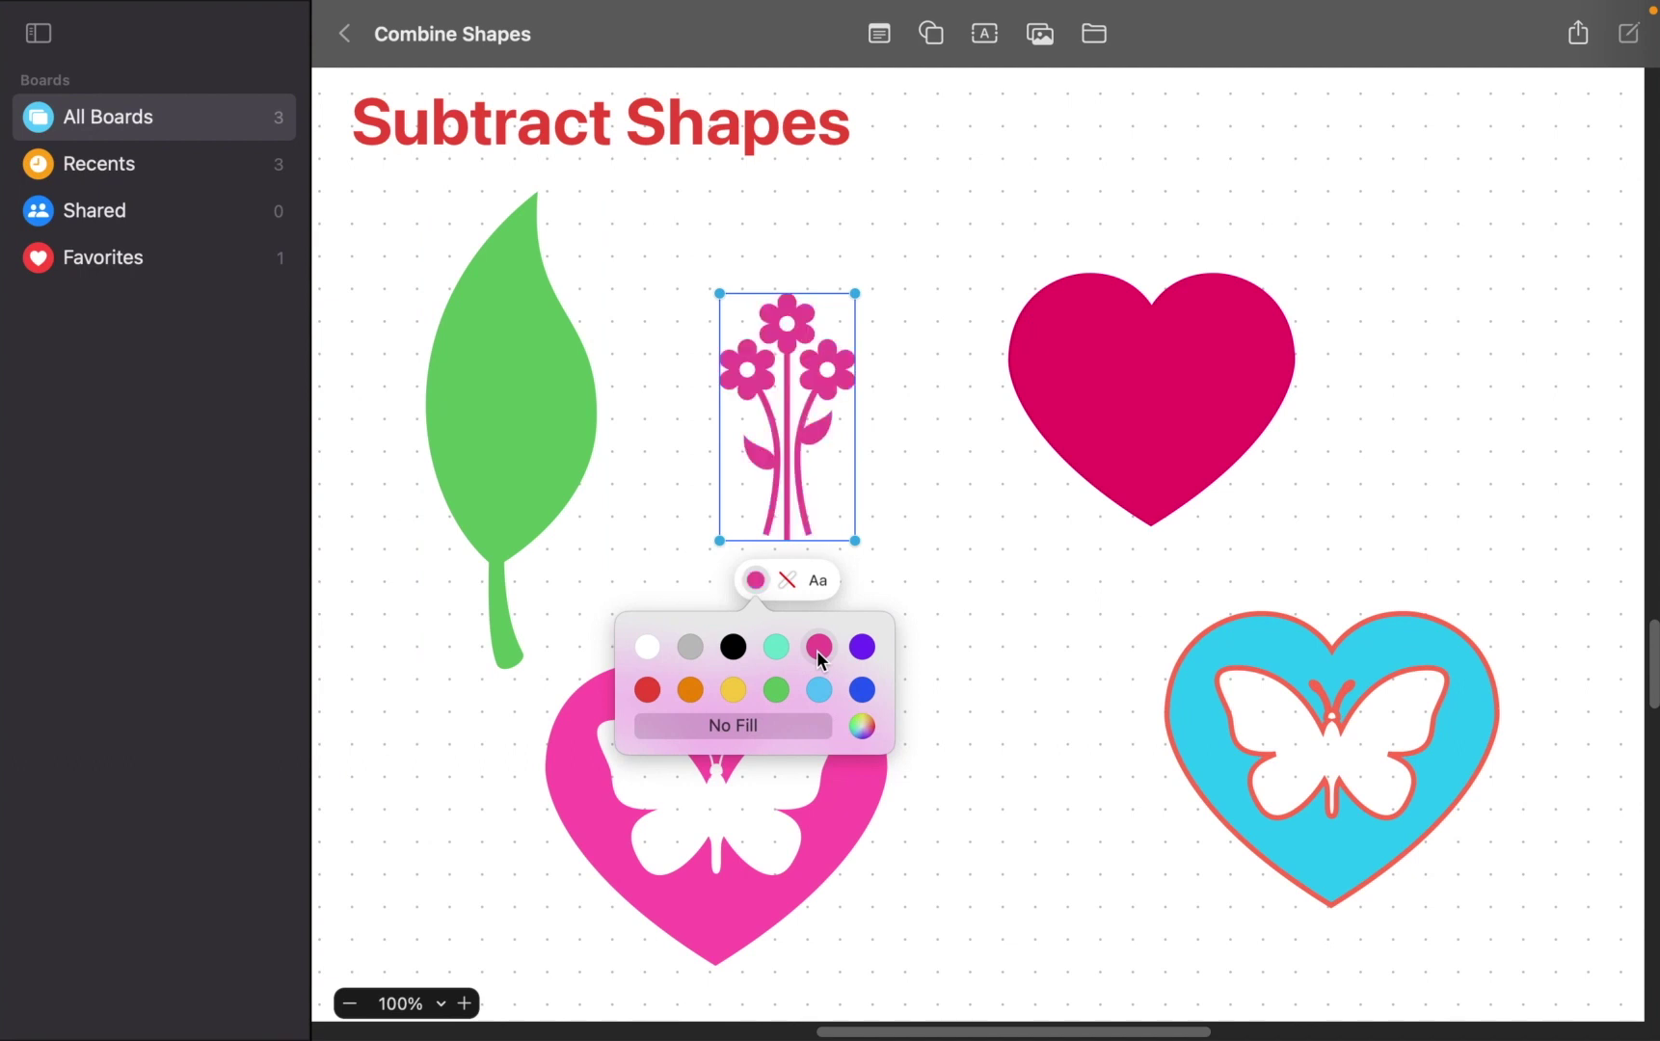
pyautogui.click(984, 622)
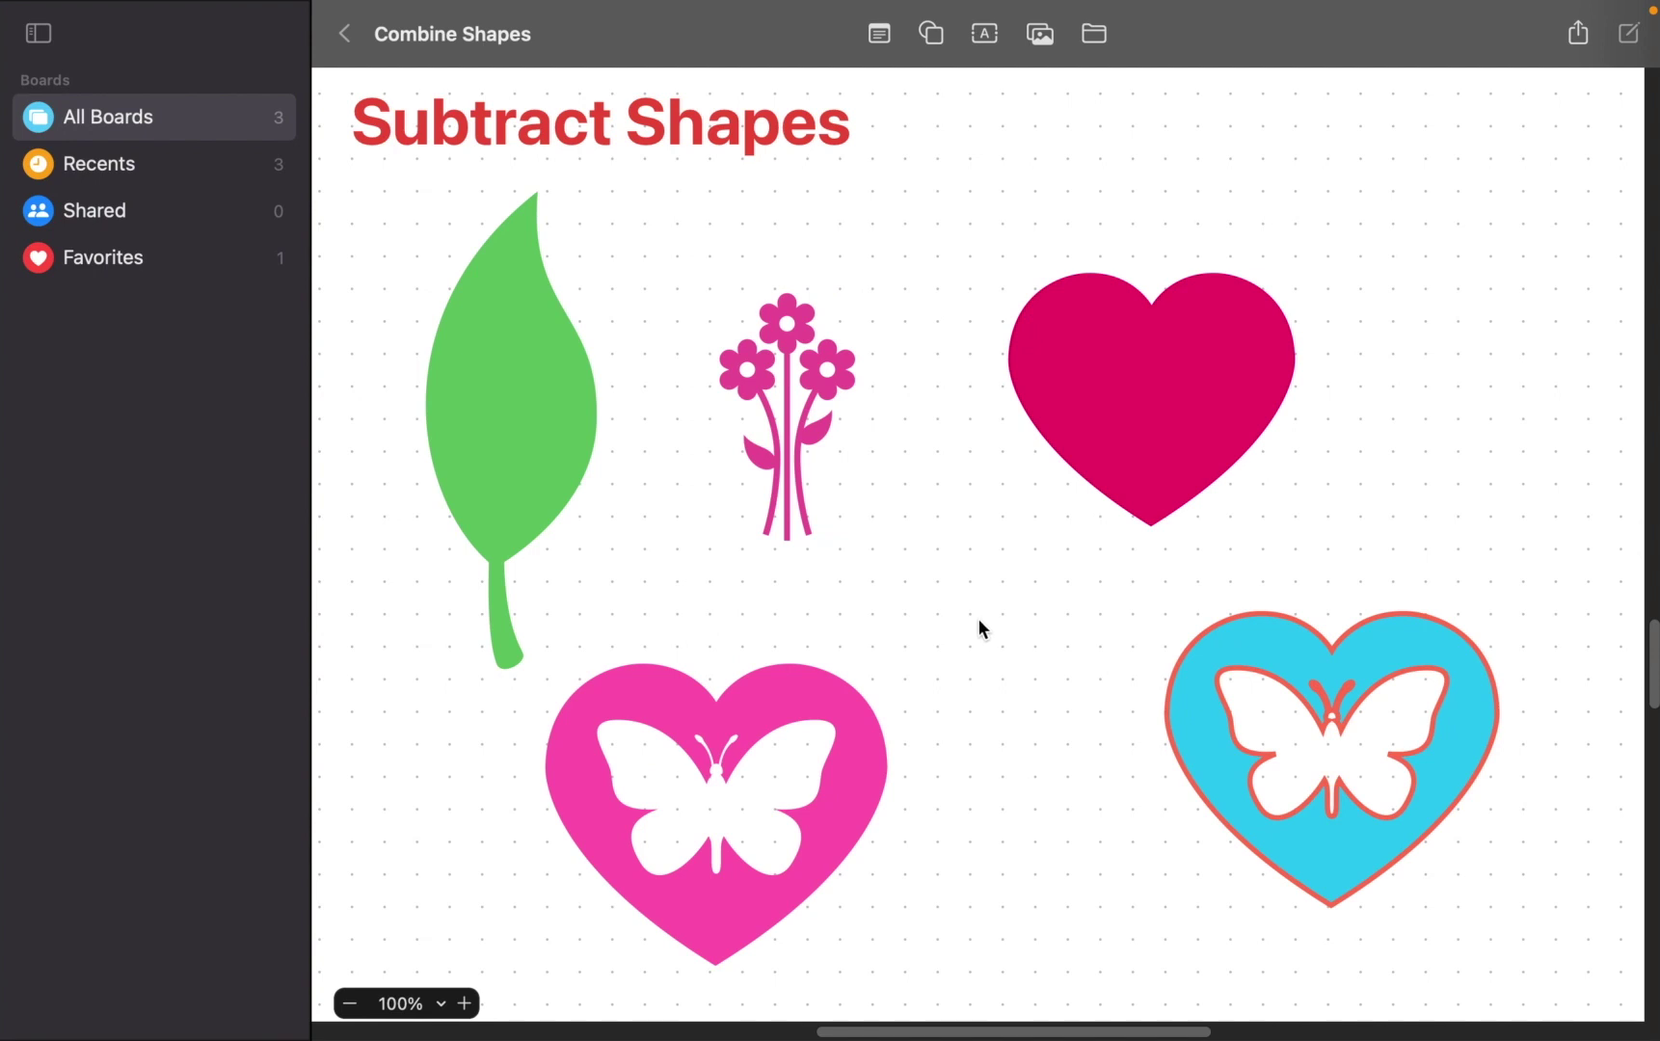
# - Place the bouquet over the middle of the leaf and select both shapes
pyautogui.moveTo(796, 440); pyautogui.dragTo(525, 439)
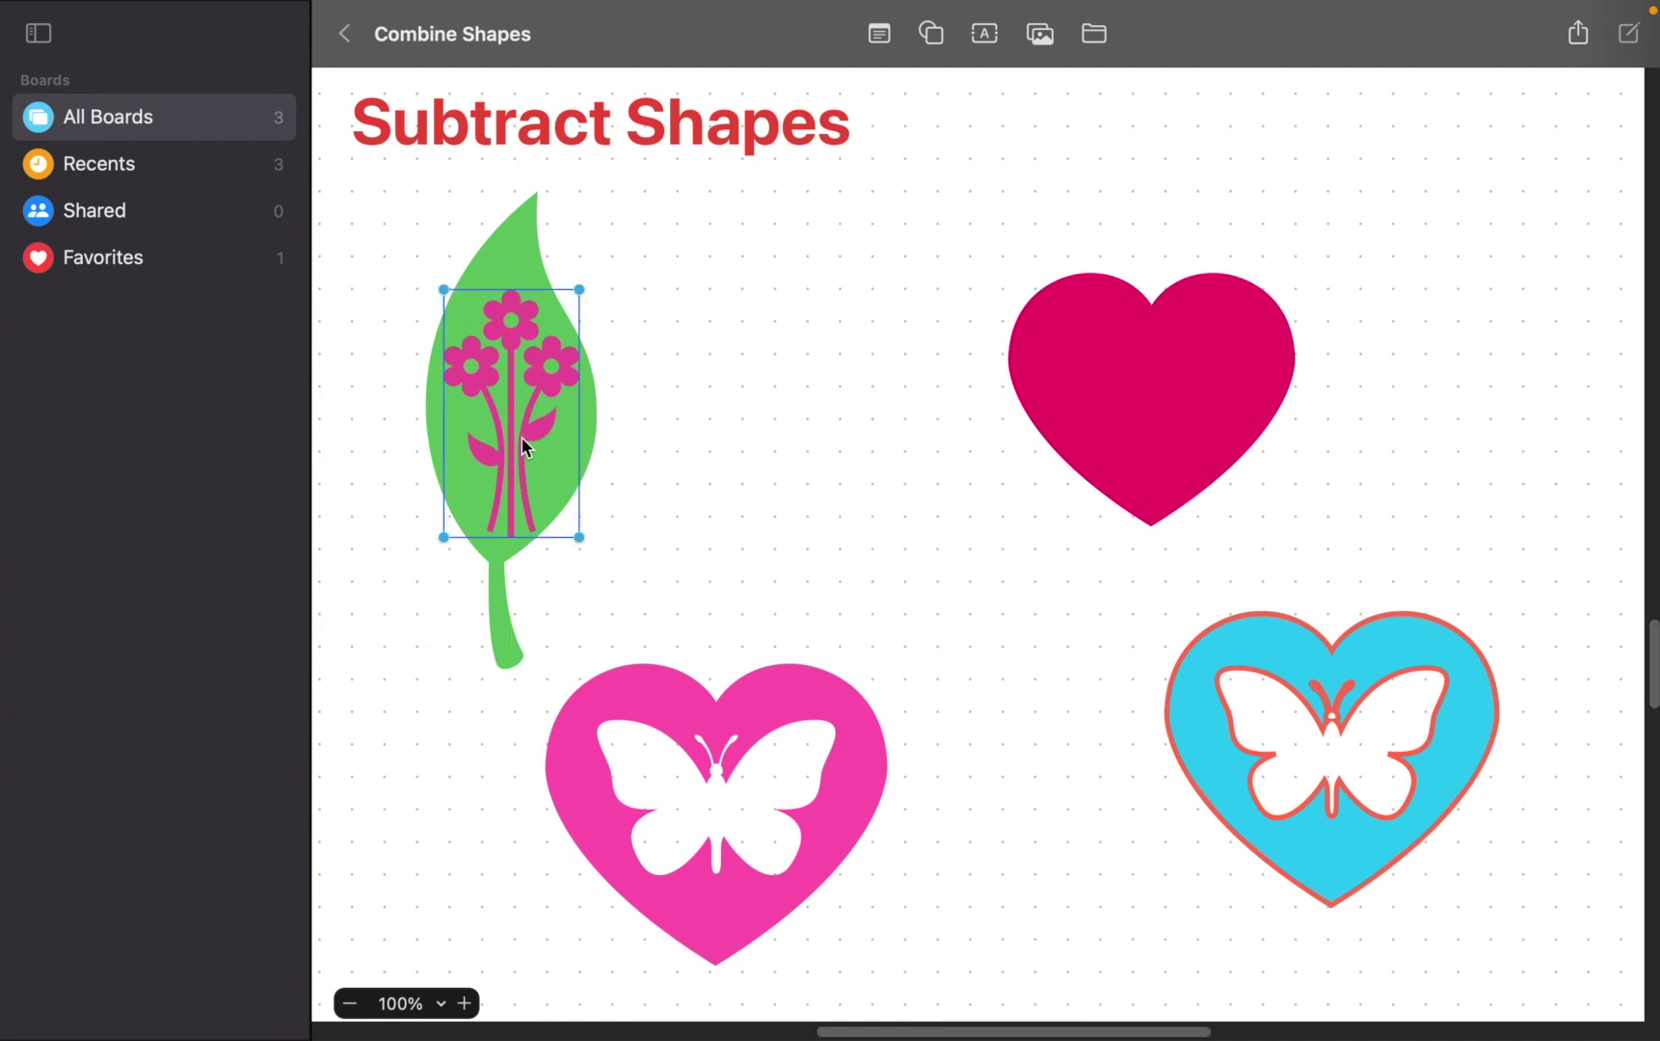
pyautogui.click(779, 509)
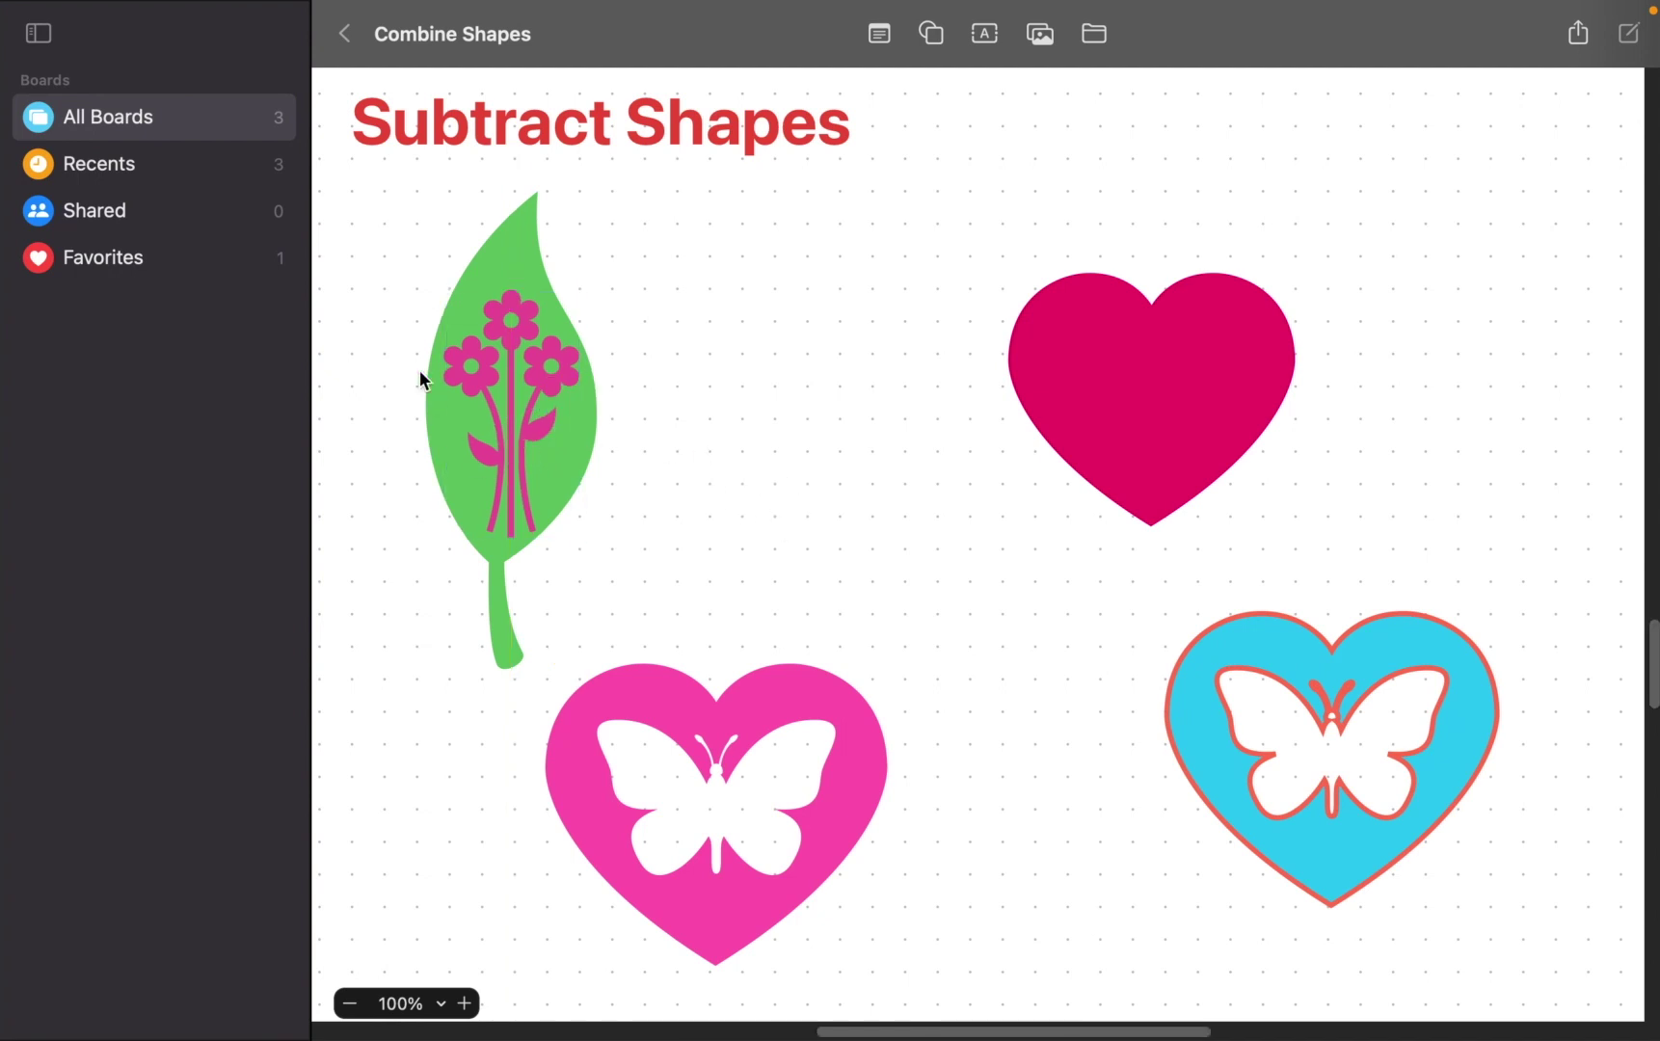
pyautogui.moveTo(391, 249); pyautogui.dragTo(733, 480)
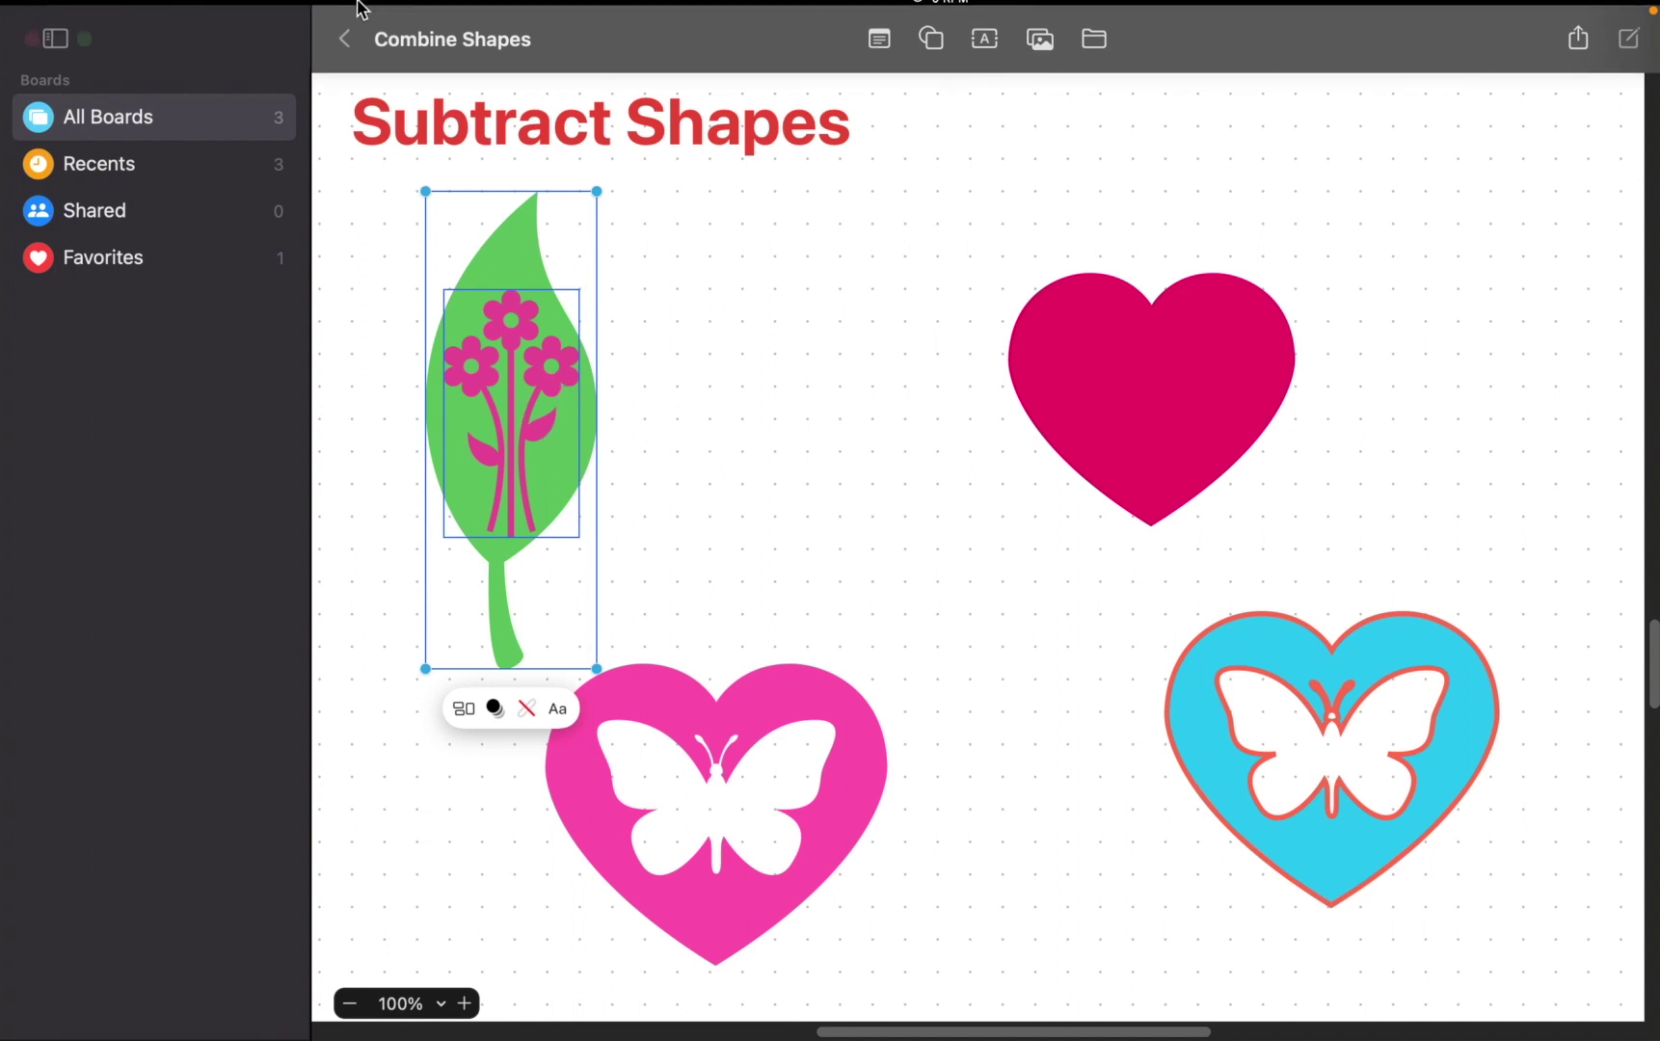
# - Subtract the pink bouquet from the green leaf, leaving flower-shaped holes
pyautogui.click(381, 17)
pyautogui.moveTo(421, 162)
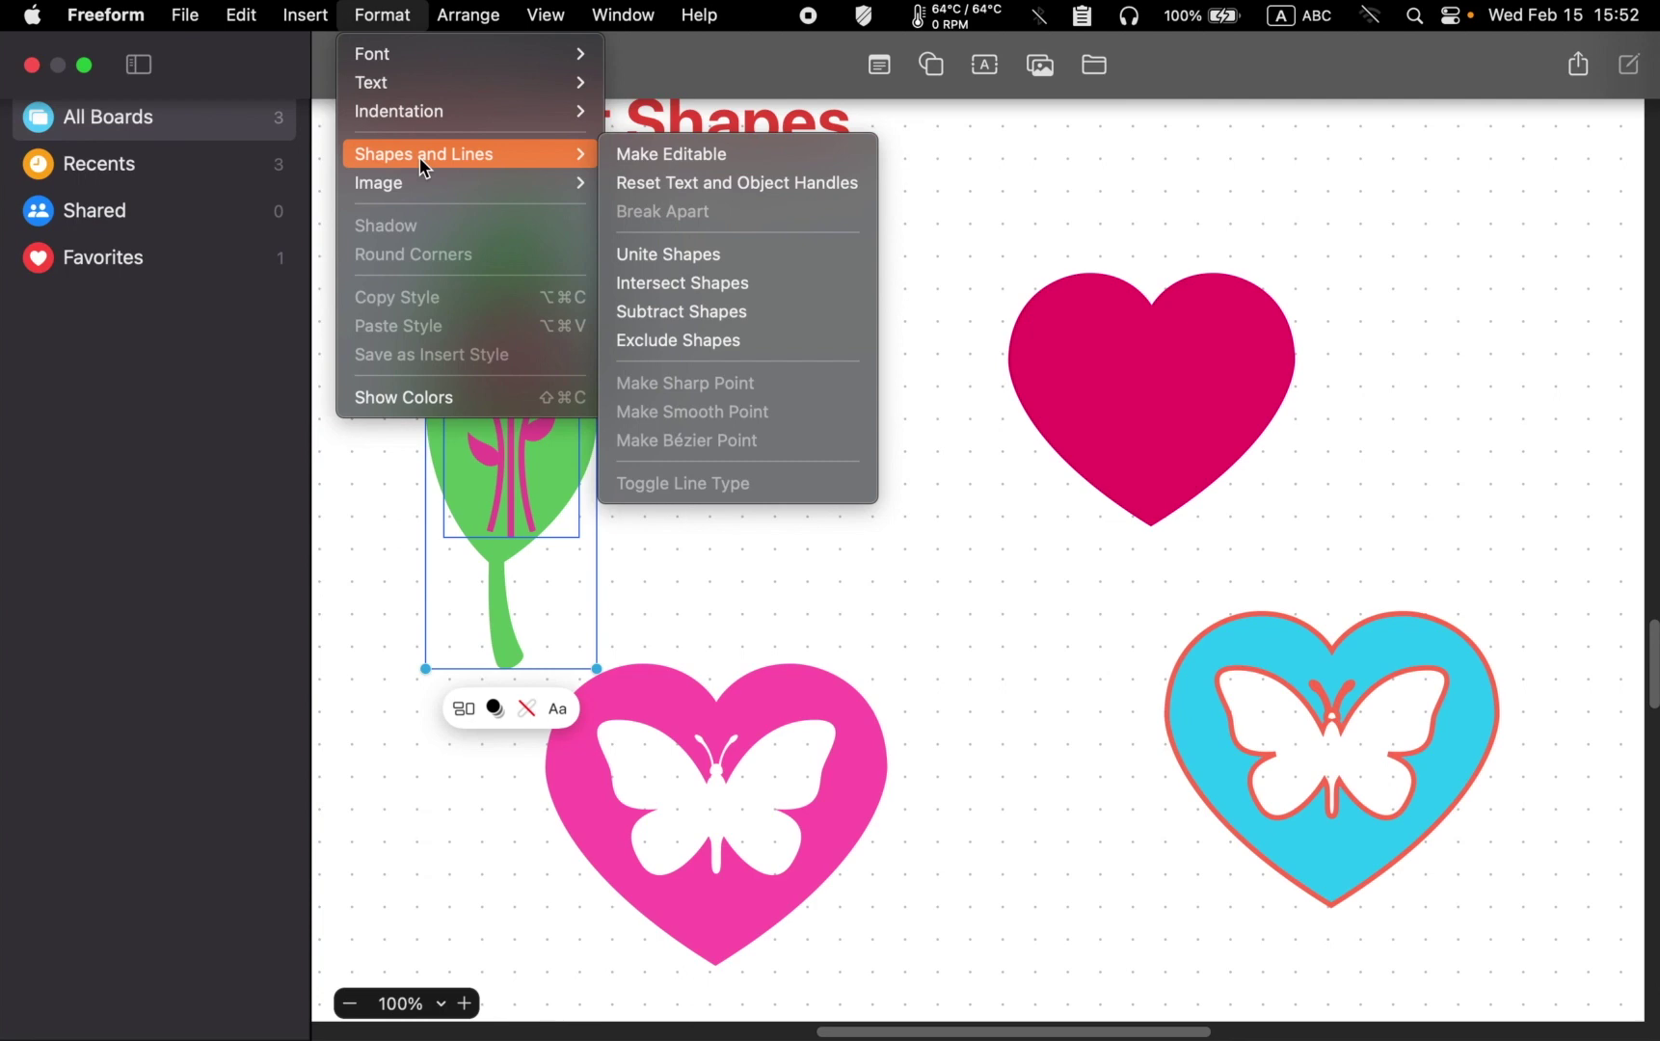
pyautogui.click(694, 313)
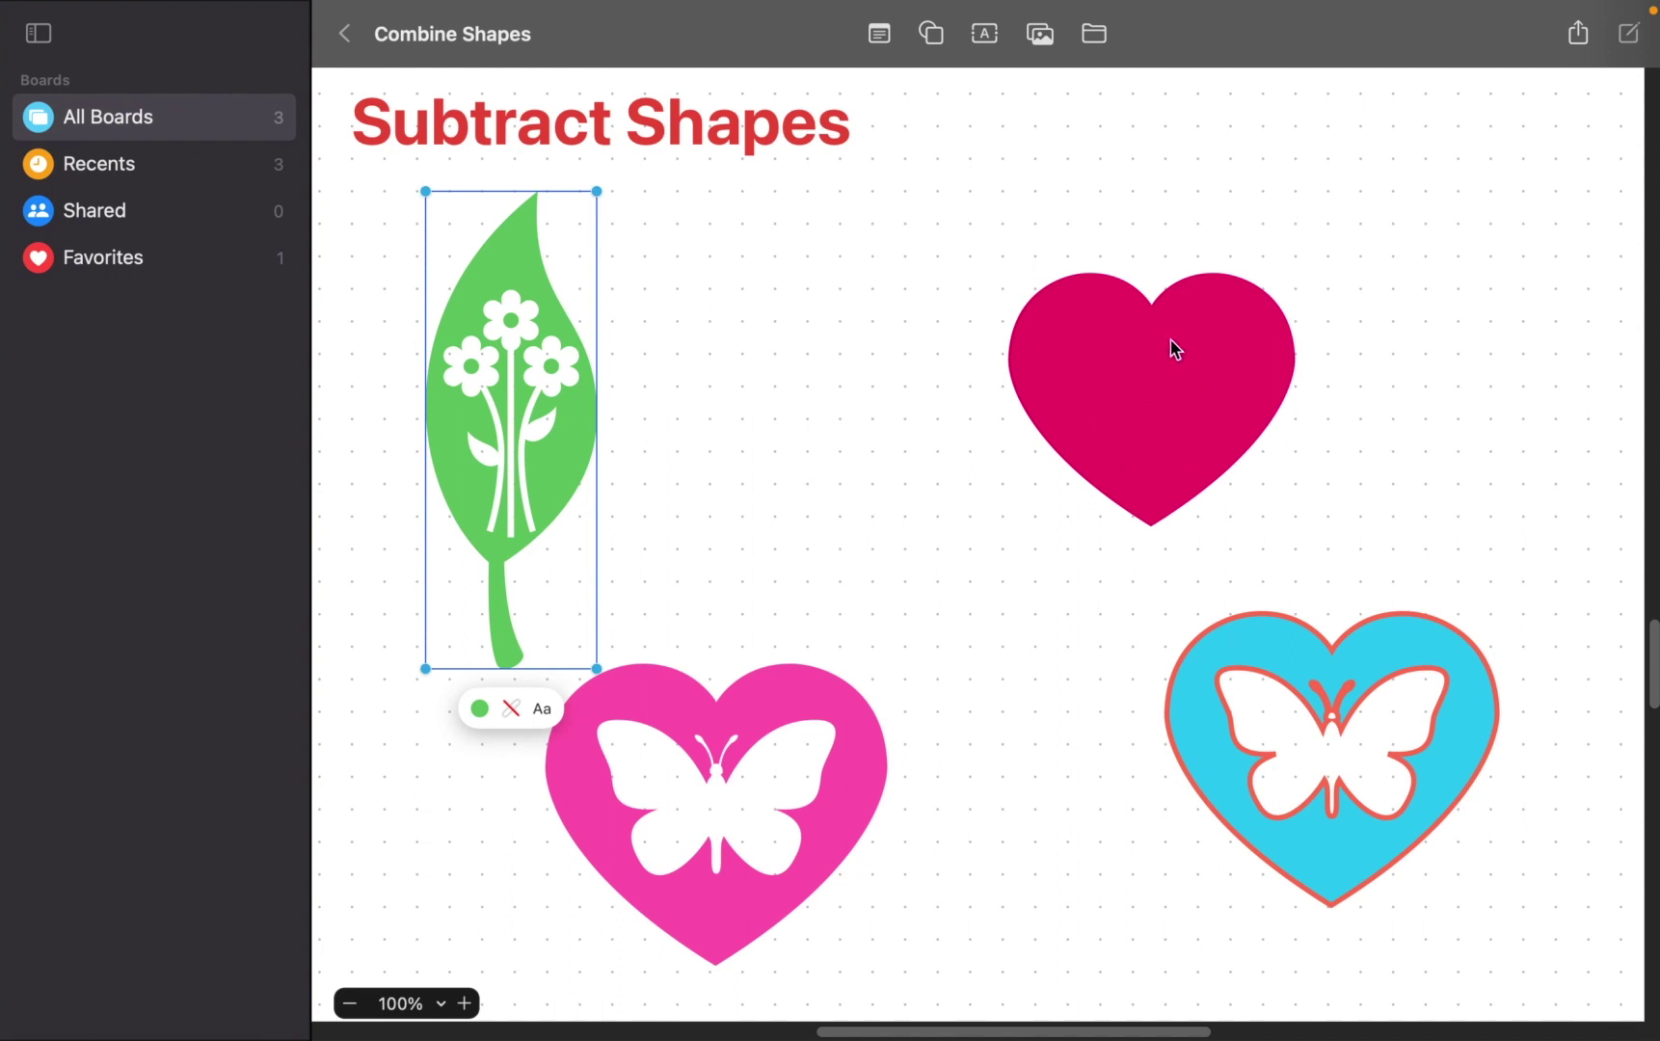
# - Insert the butterfly from the Animals shapes and position it over the red heart
pyautogui.click(932, 35)
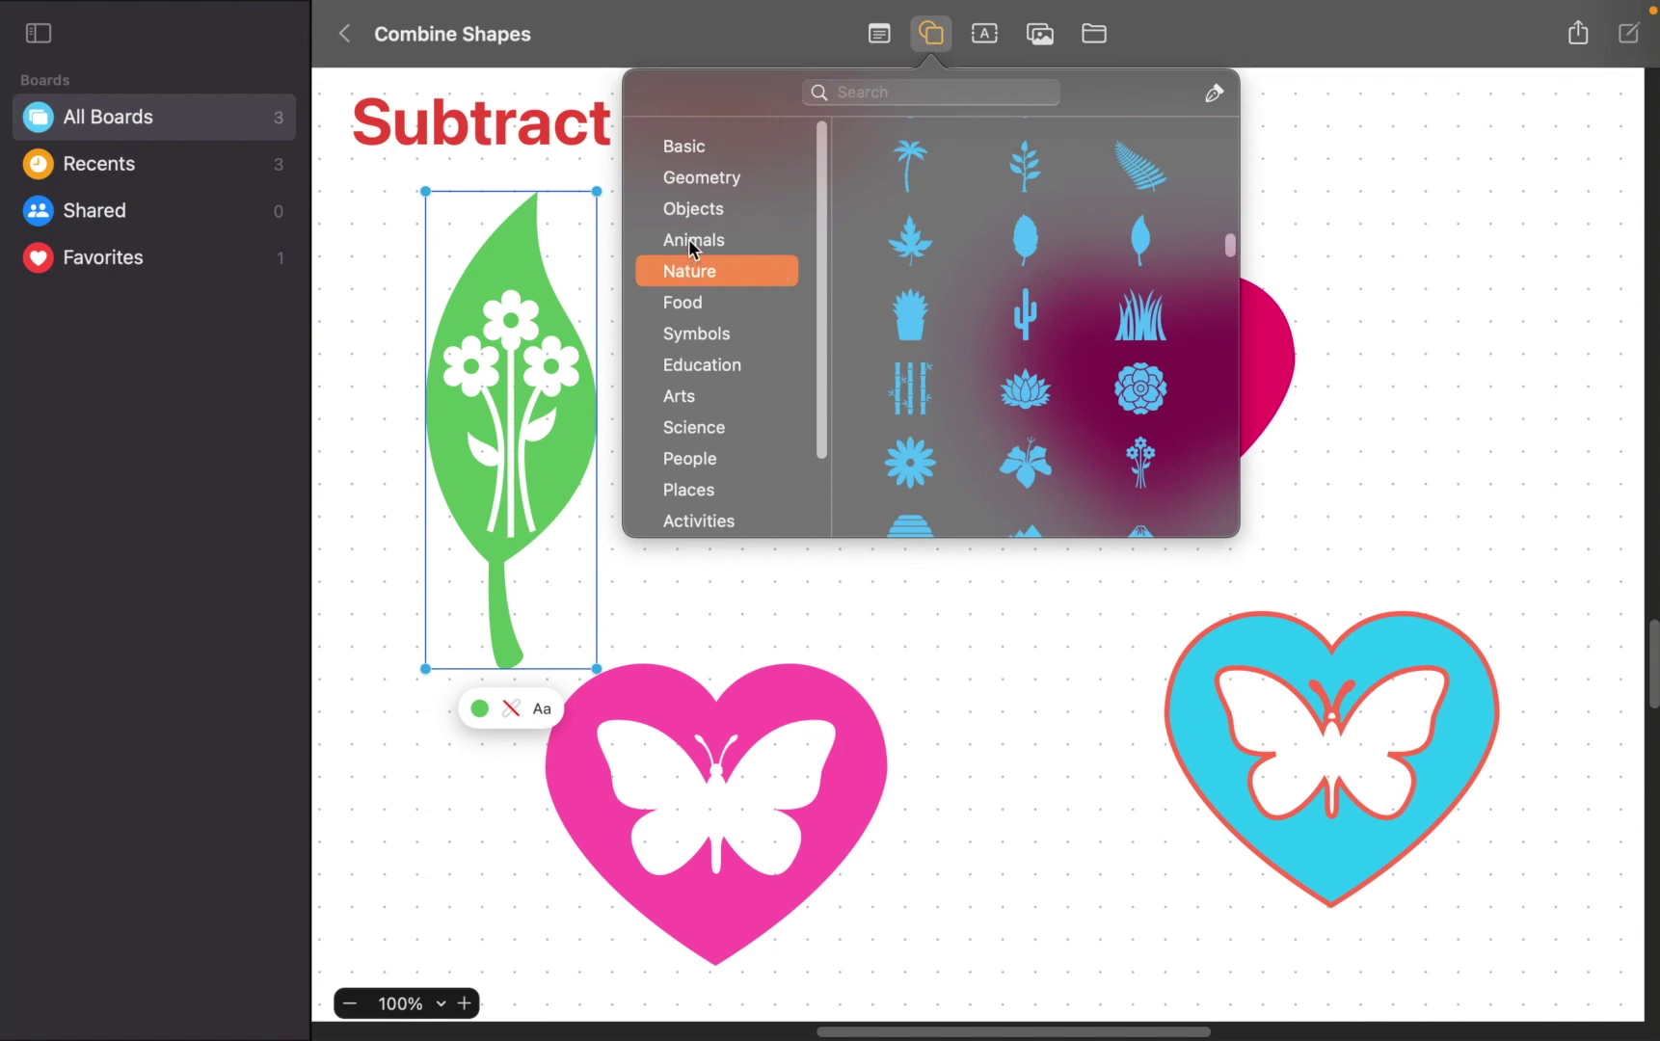
pyautogui.scroll(-10, 938, 297)
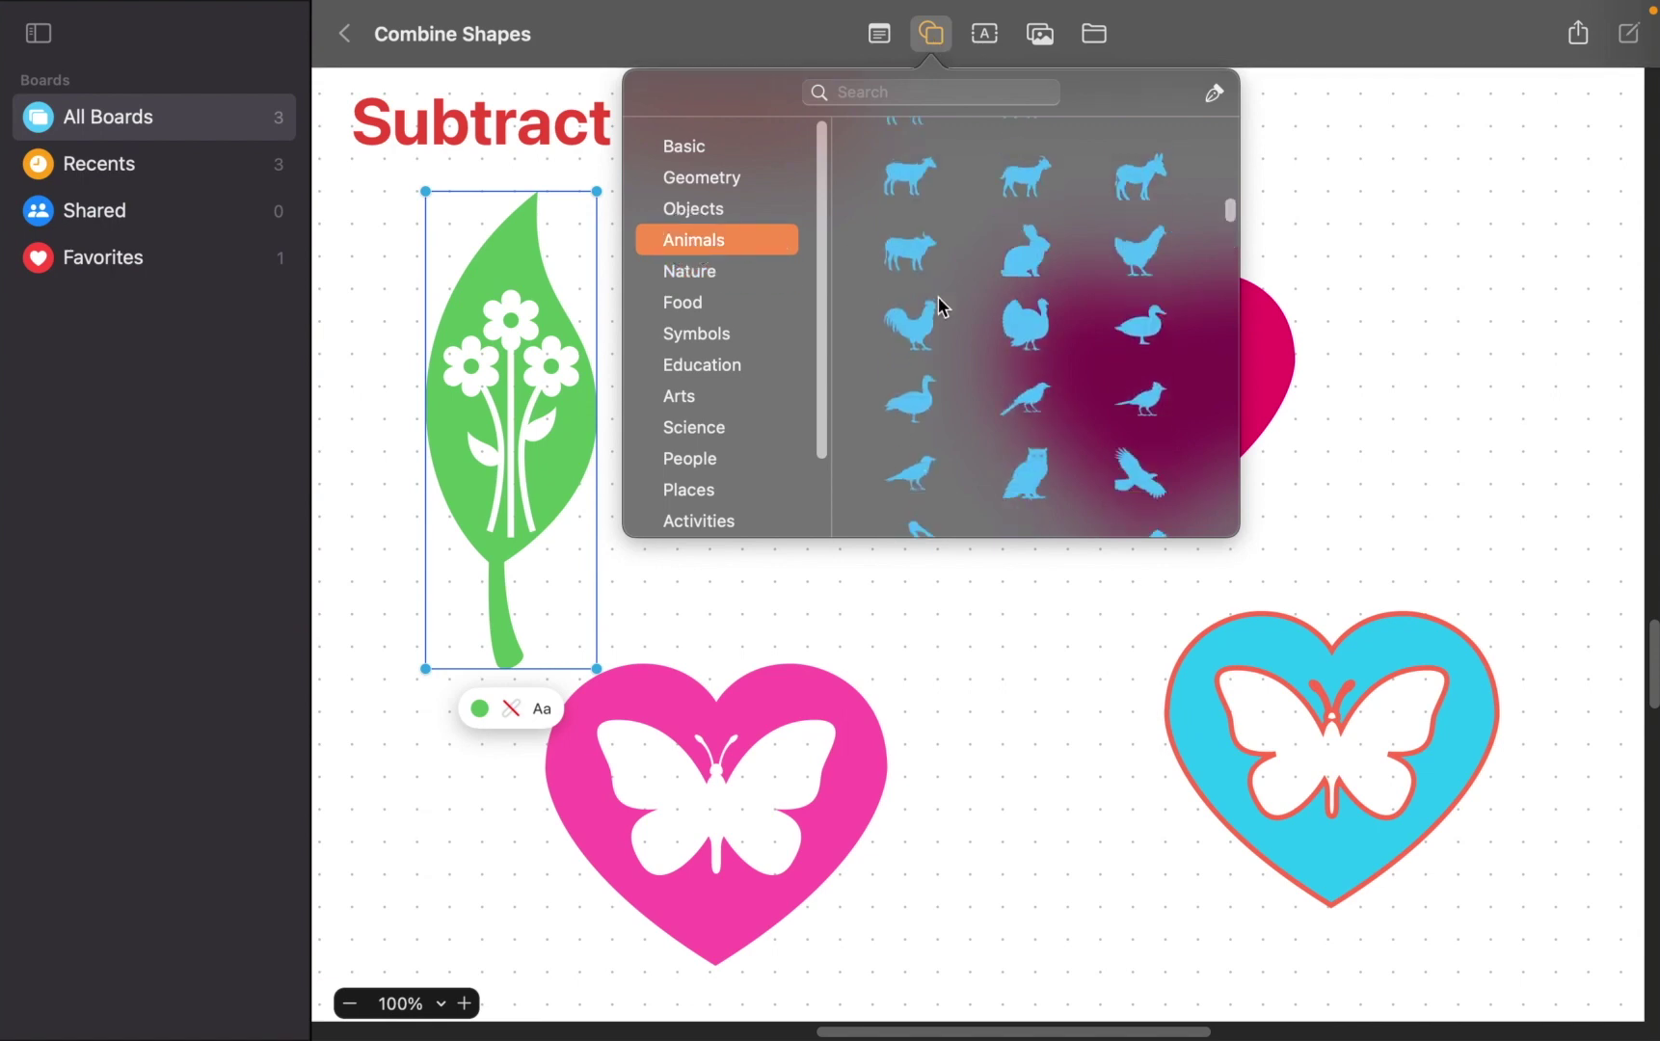
pyautogui.scroll(-10, 939, 300)
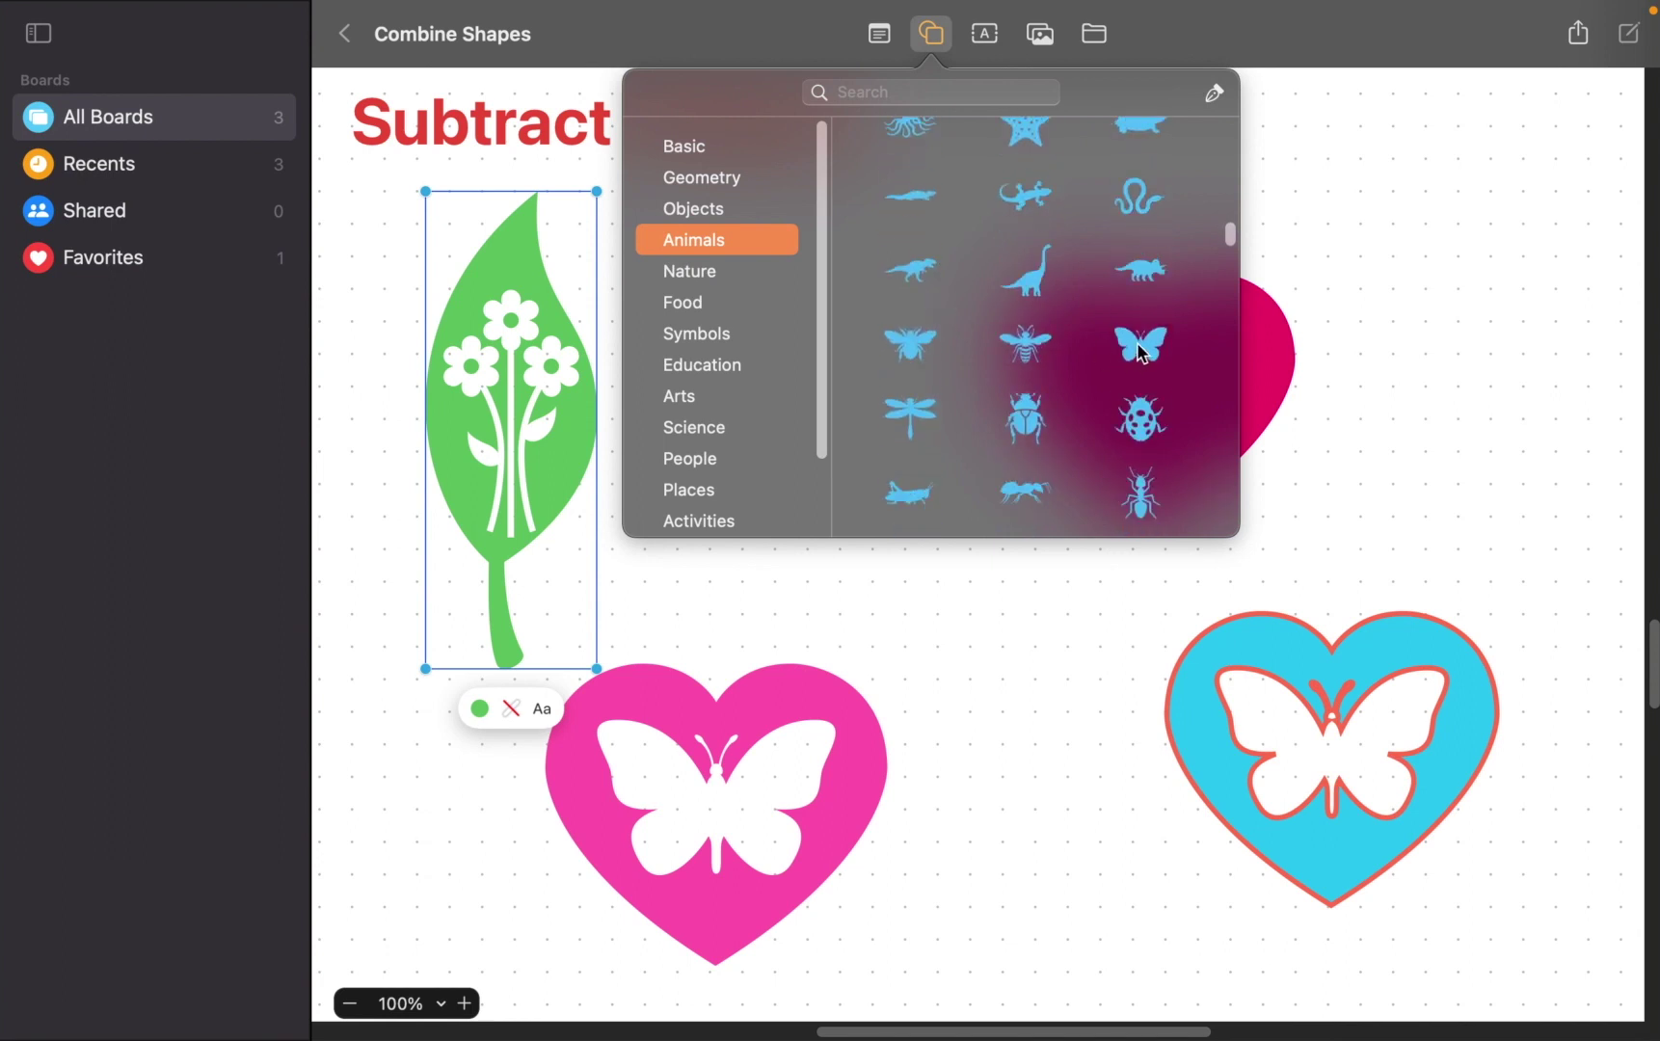
pyautogui.click(1132, 361)
pyautogui.moveTo(990, 575); pyautogui.dragTo(1465, 409)
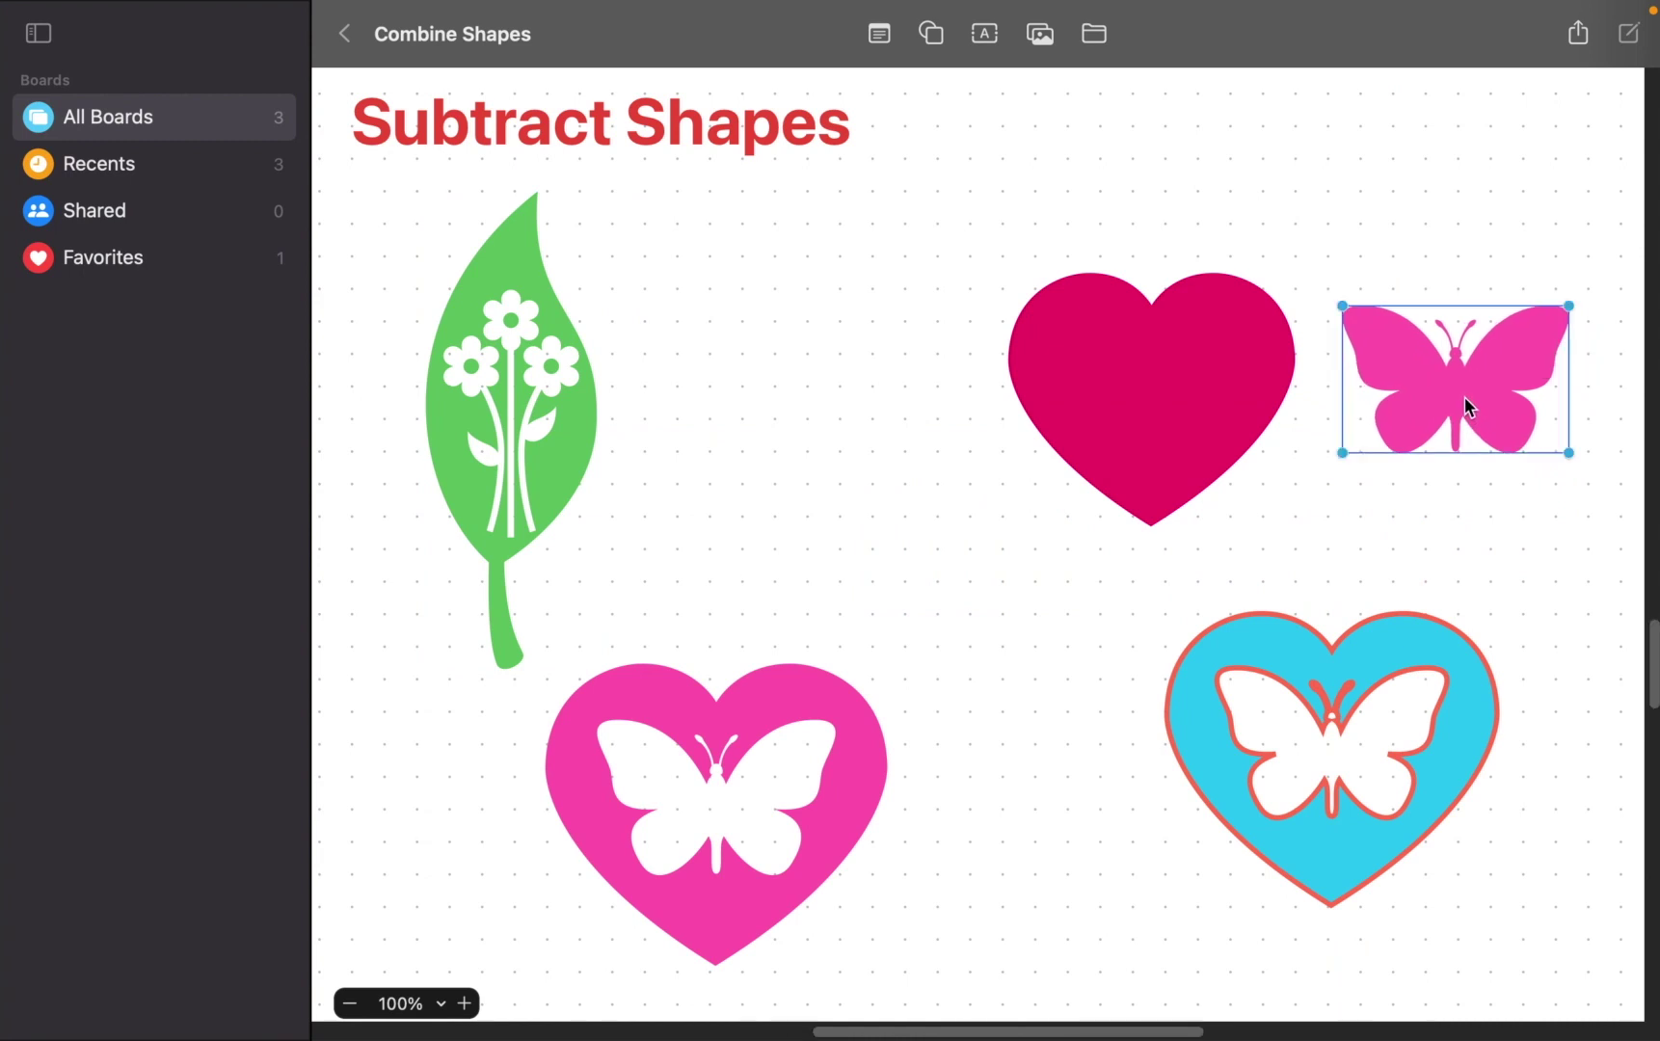
pyautogui.moveTo(1483, 405); pyautogui.dragTo(1179, 410)
# - Subtract the butterfly from the red heart, leaving a butterfly-shaped hole
pyautogui.click(1058, 599)
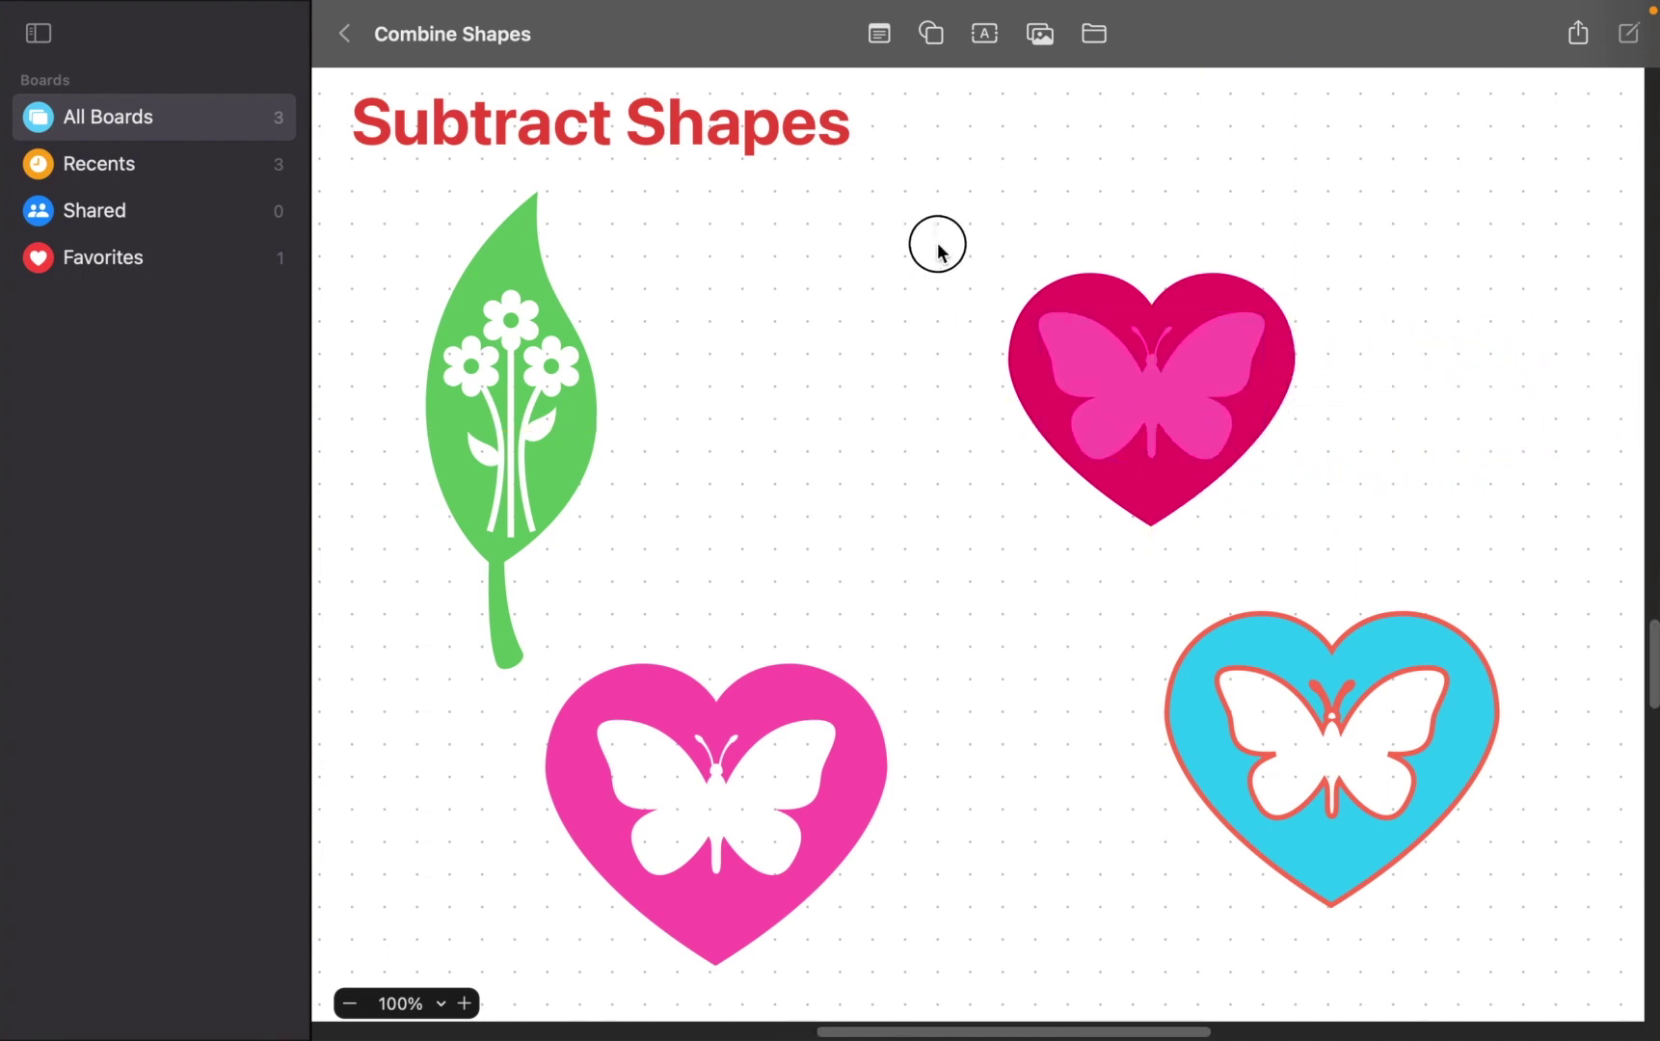
pyautogui.moveTo(935, 223); pyautogui.dragTo(1412, 486)
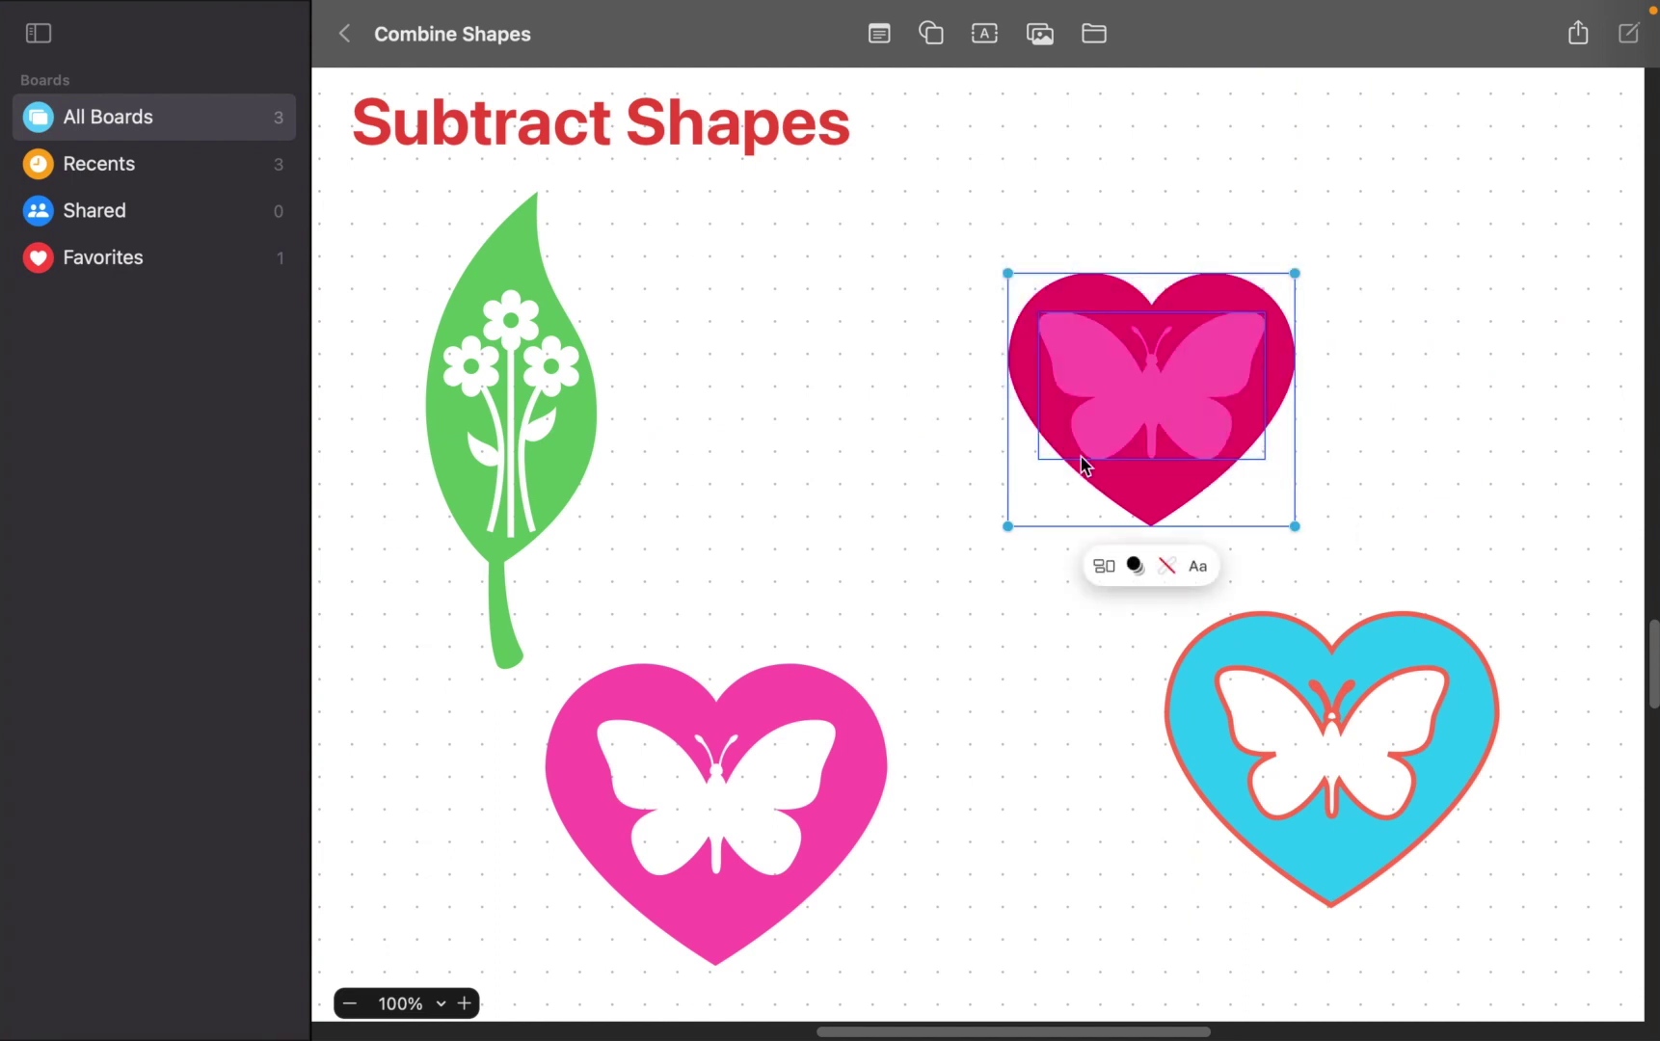
pyautogui.click(408, 20)
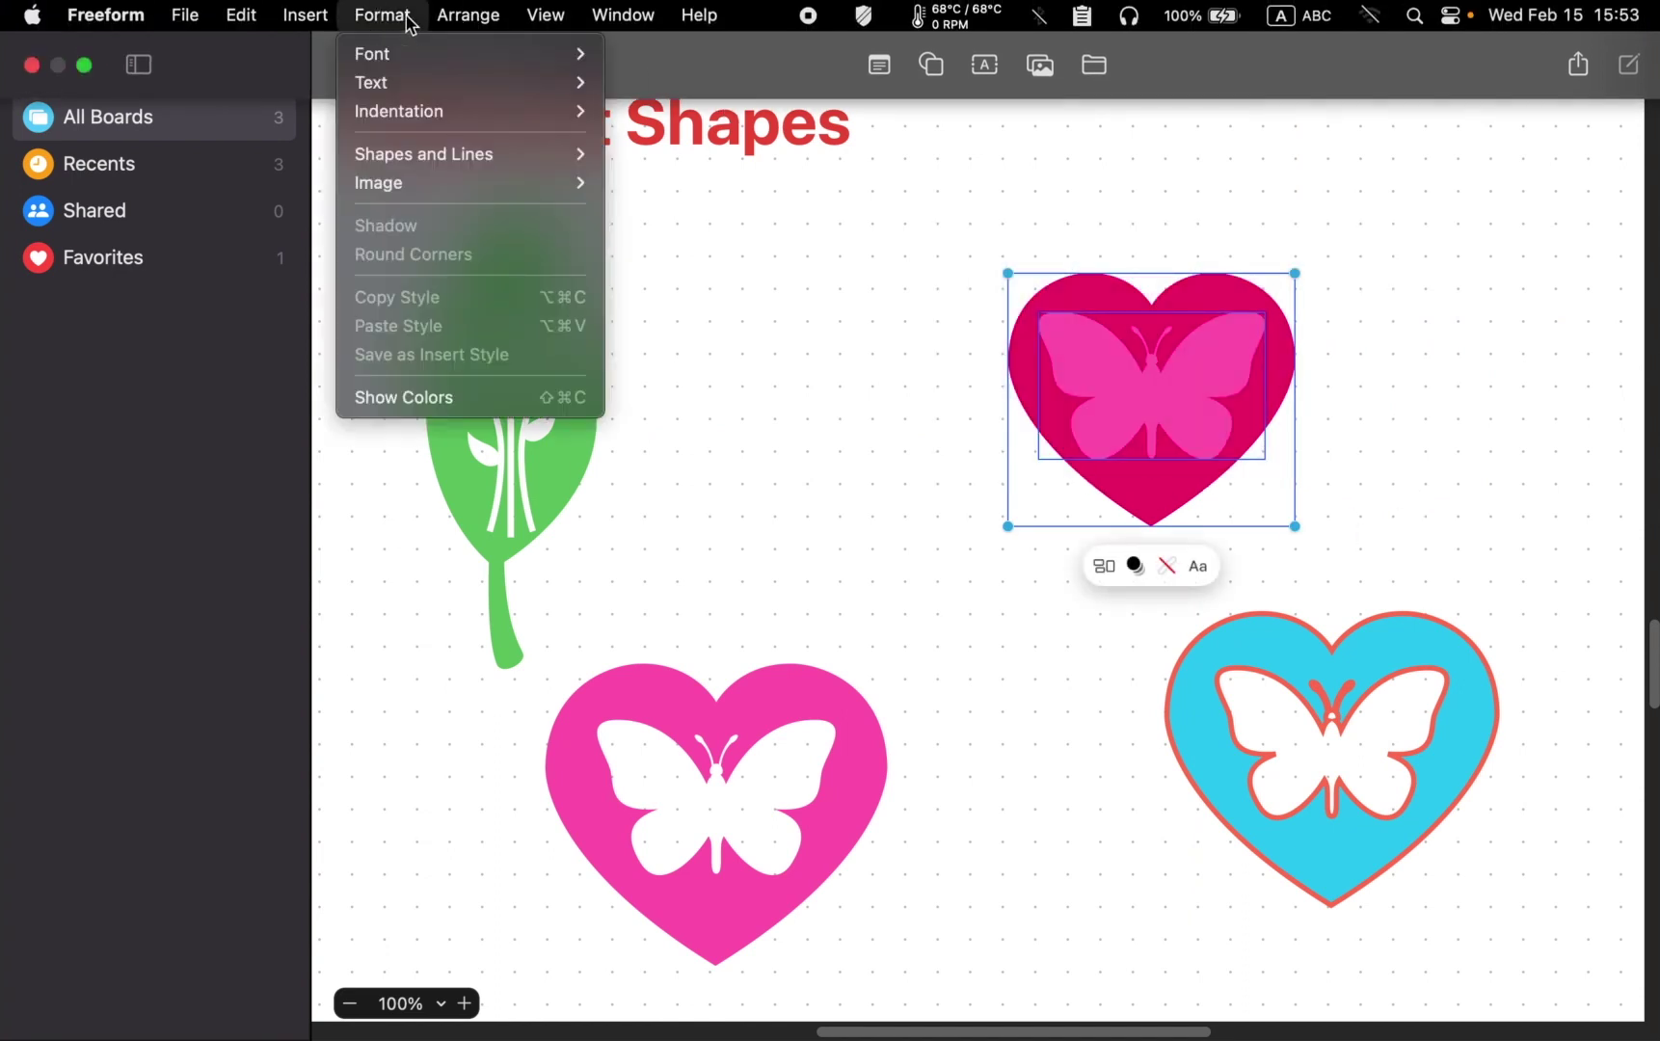
pyautogui.moveTo(407, 149)
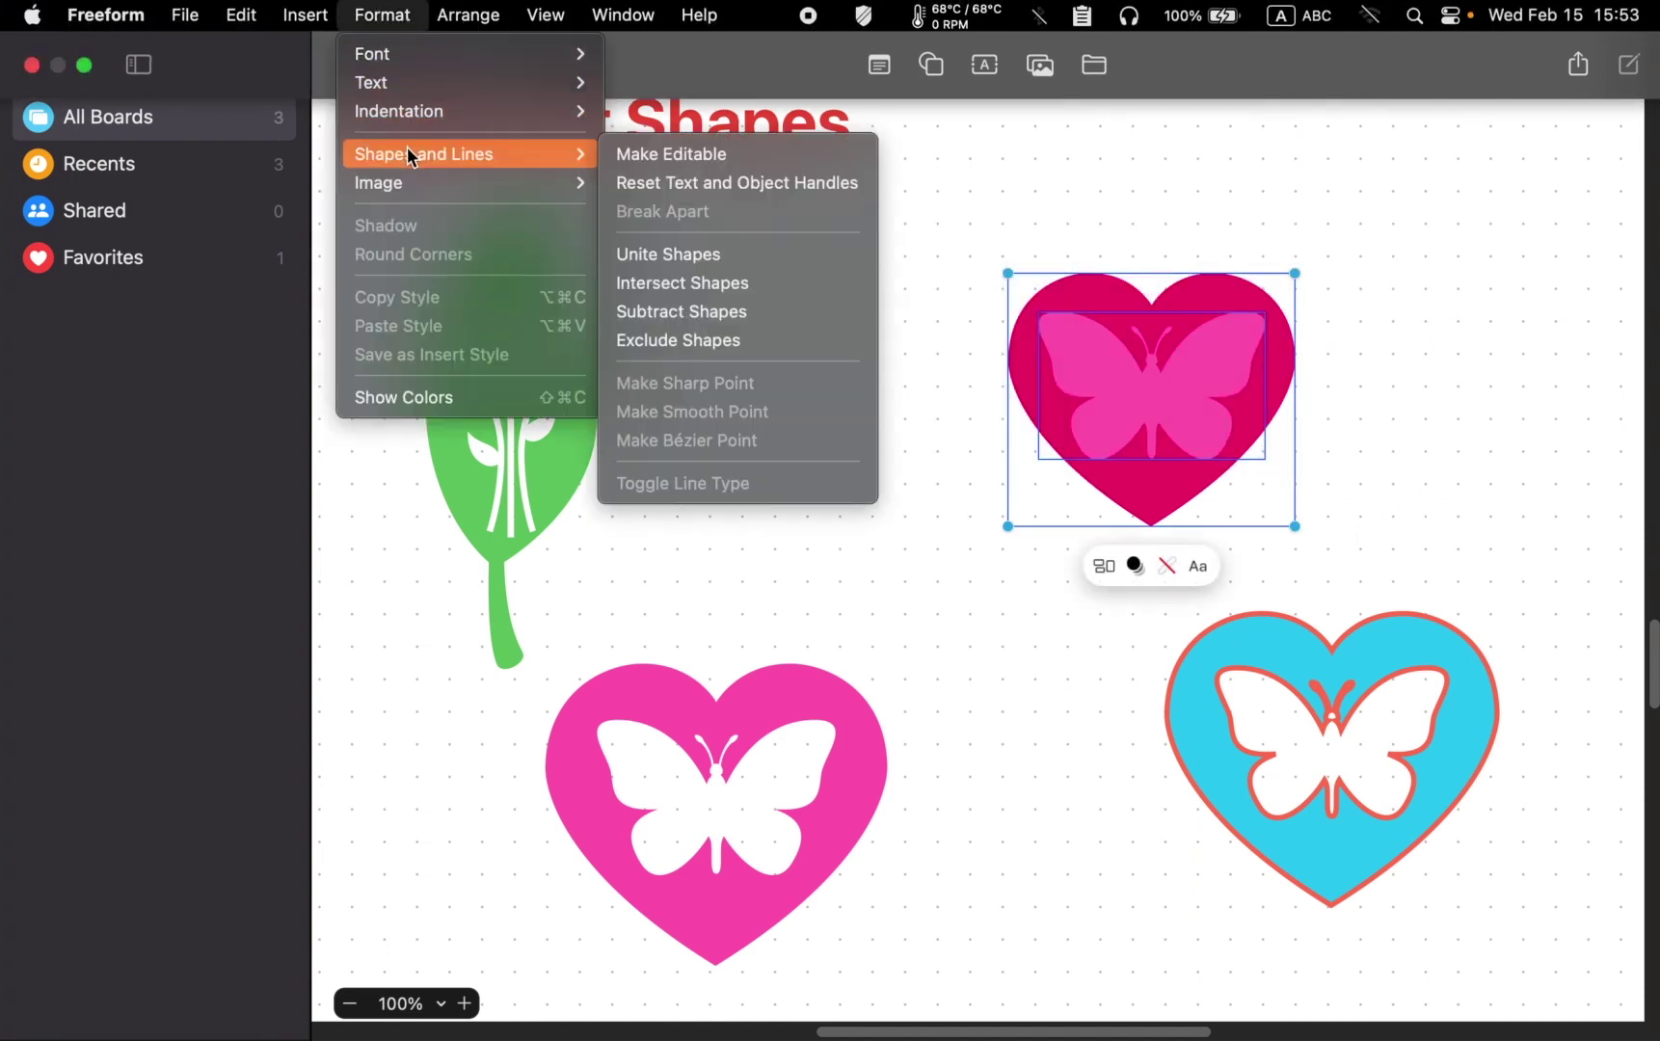
pyautogui.click(656, 313)
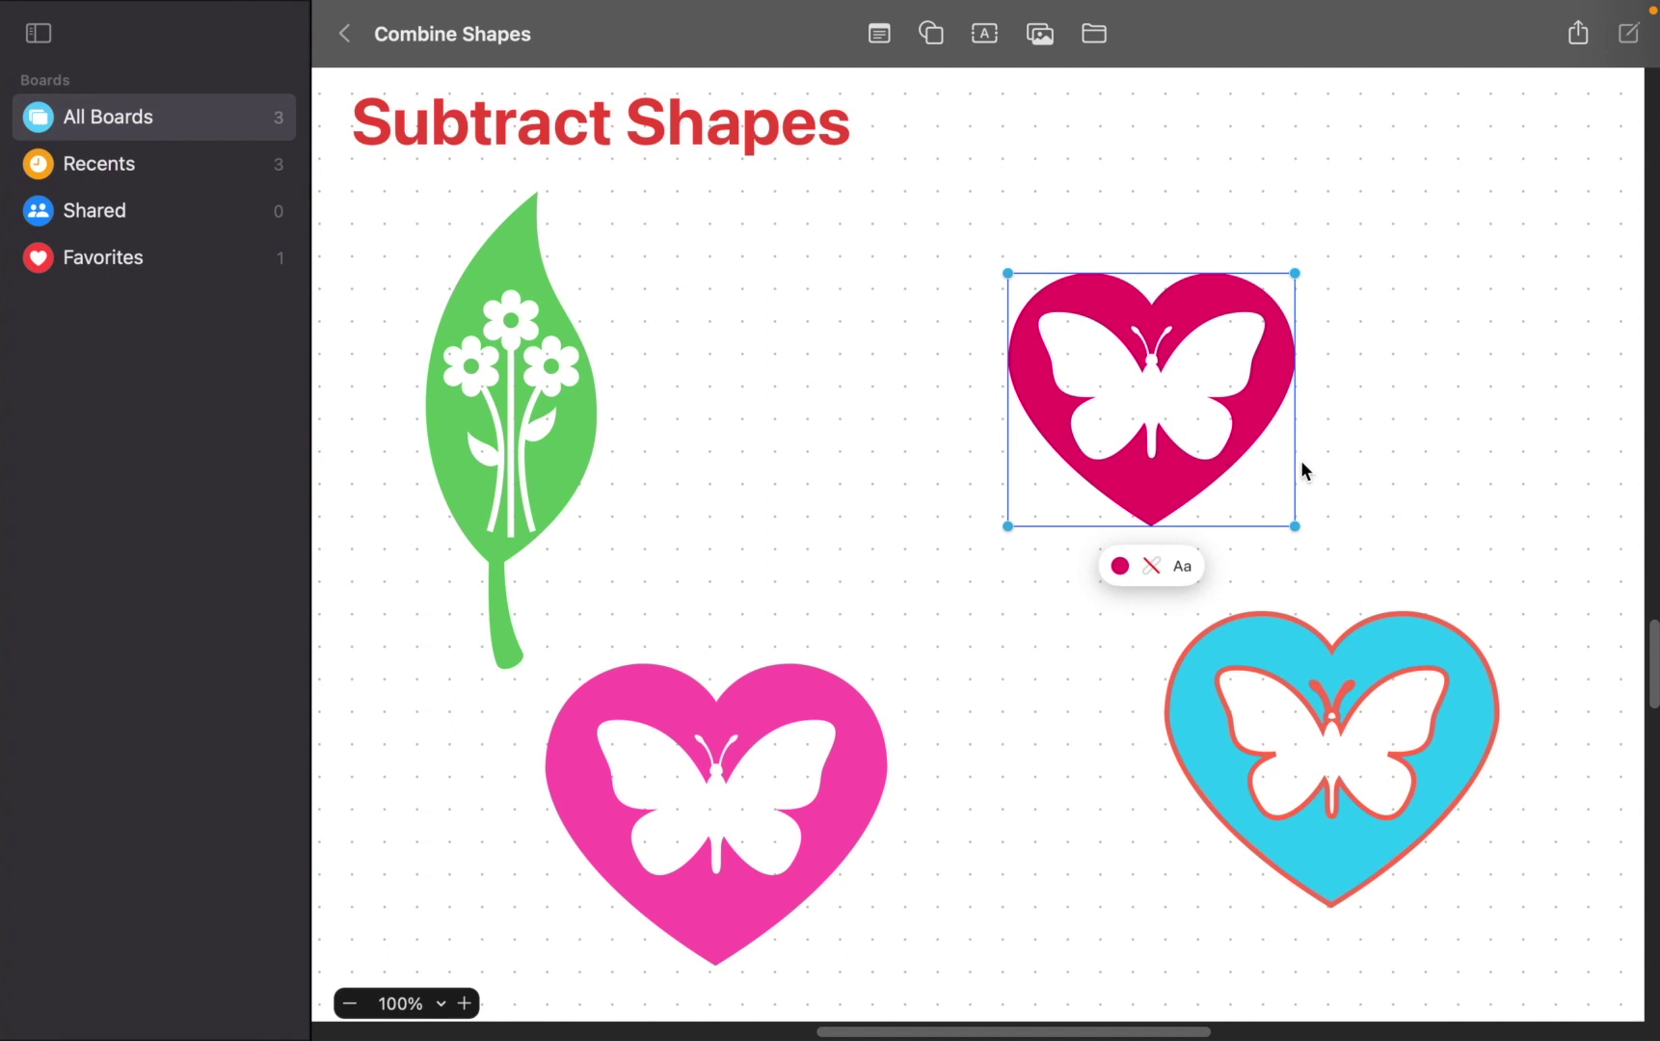
pyautogui.click(1486, 424)
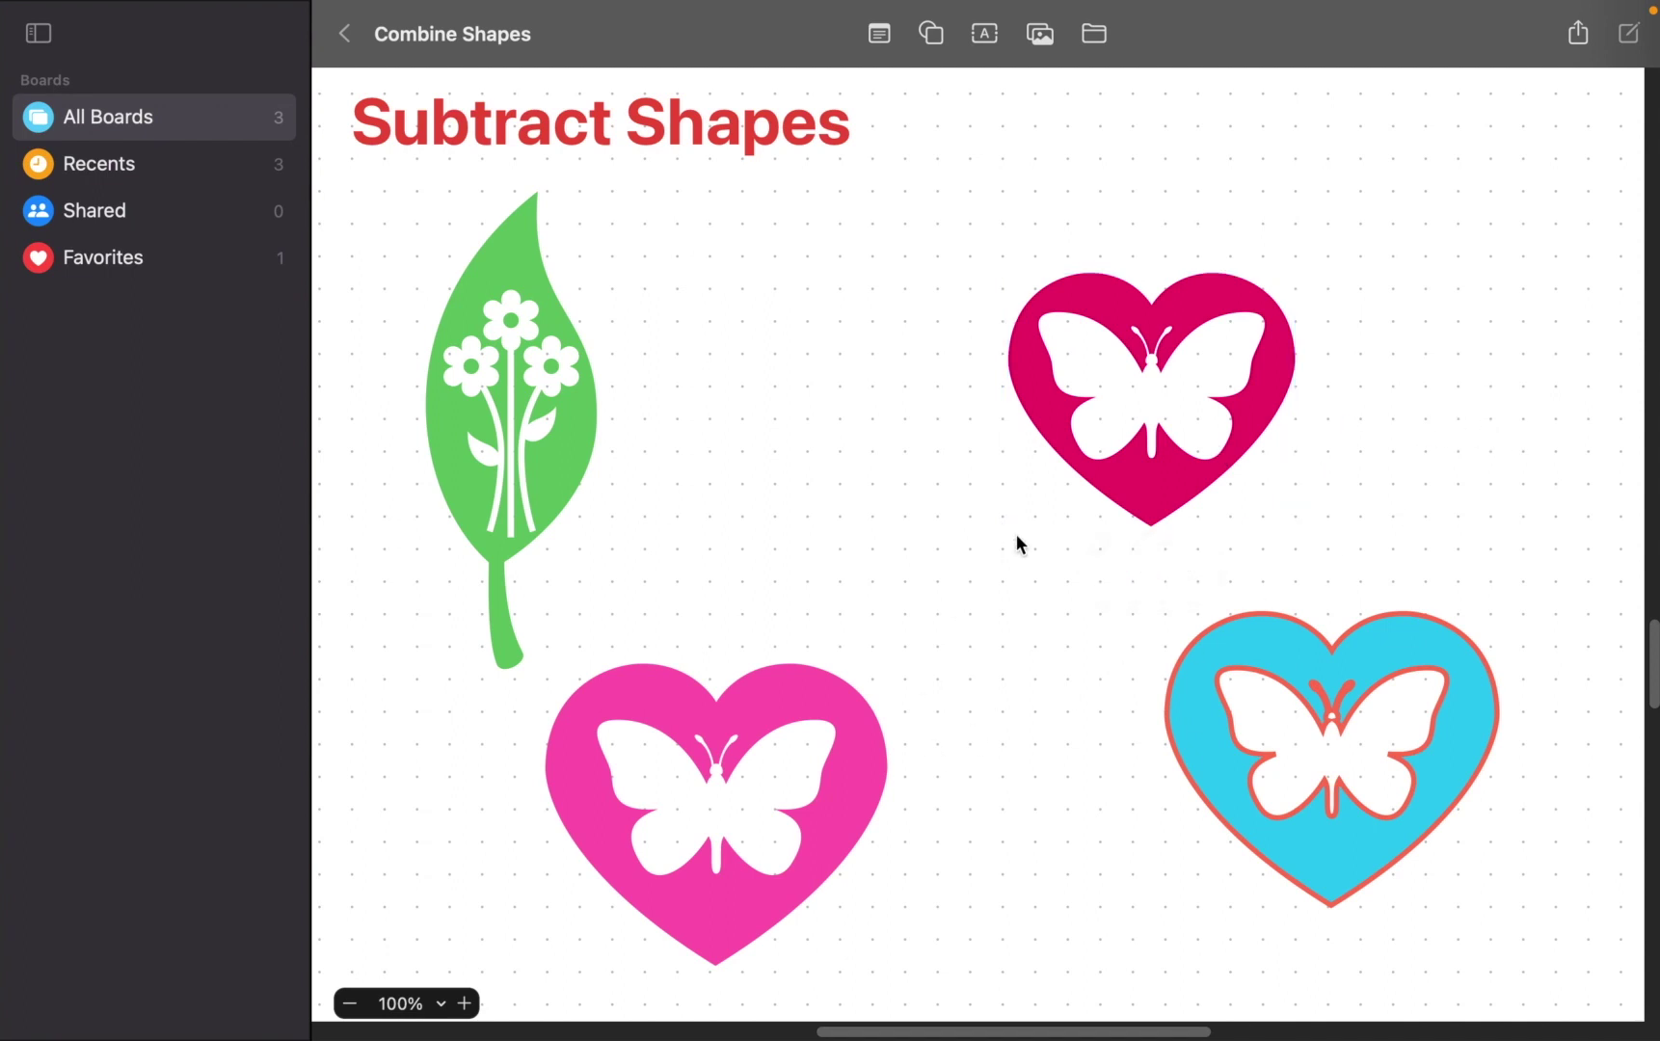
# - Nudge the pink heart slightly up and to the right
pyautogui.click(776, 694)
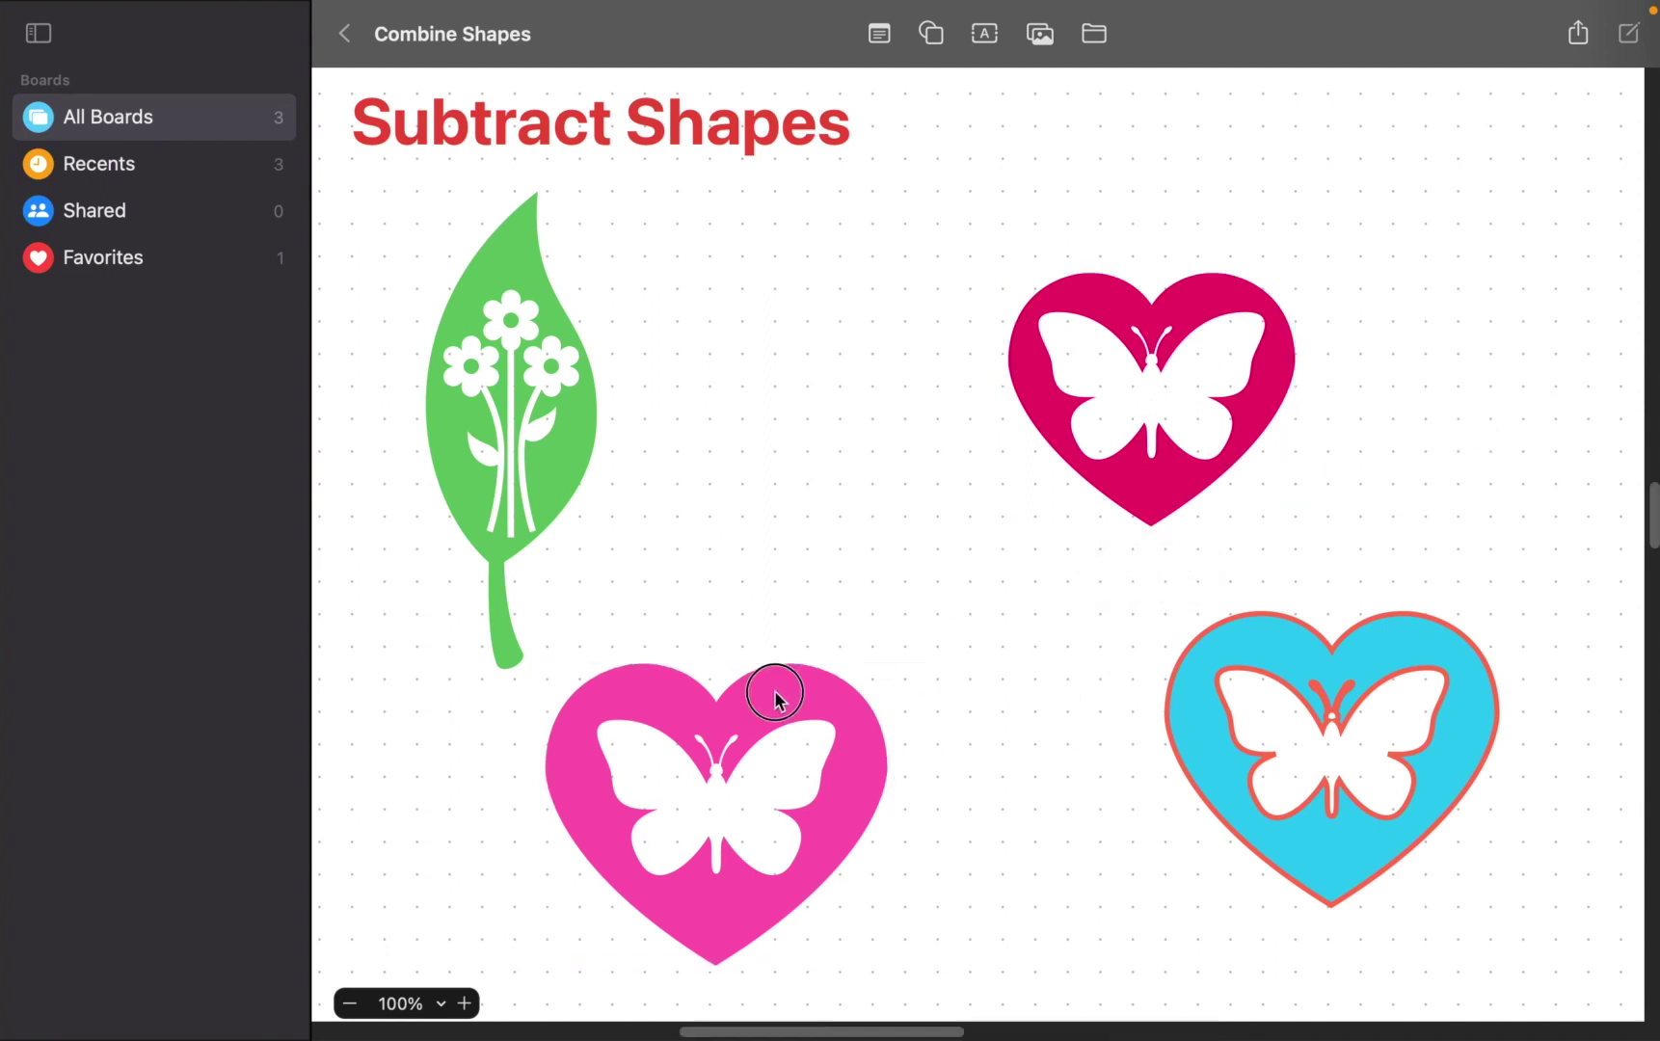
pyautogui.moveTo(776, 694); pyautogui.dragTo(786, 678)
pyautogui.click(475, 759)
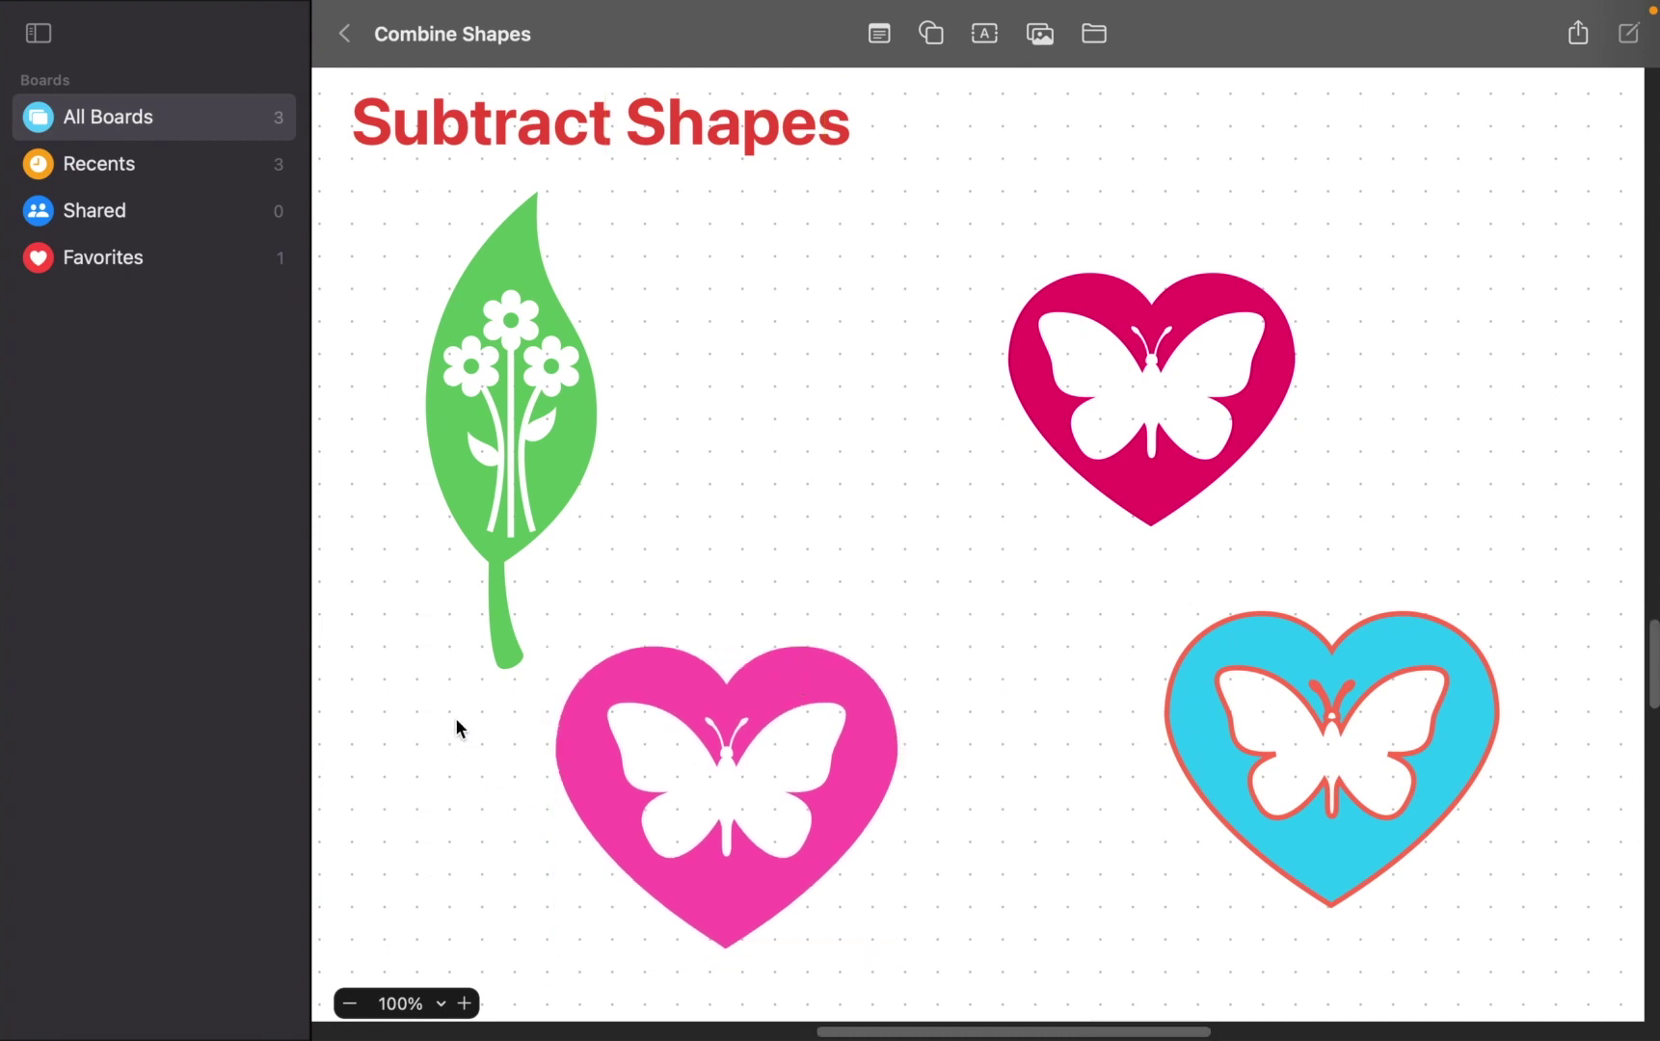
# - Give the pink butterfly heart a solid 4 pt blue outline
pyautogui.moveTo(454, 691); pyautogui.dragTo(967, 872)
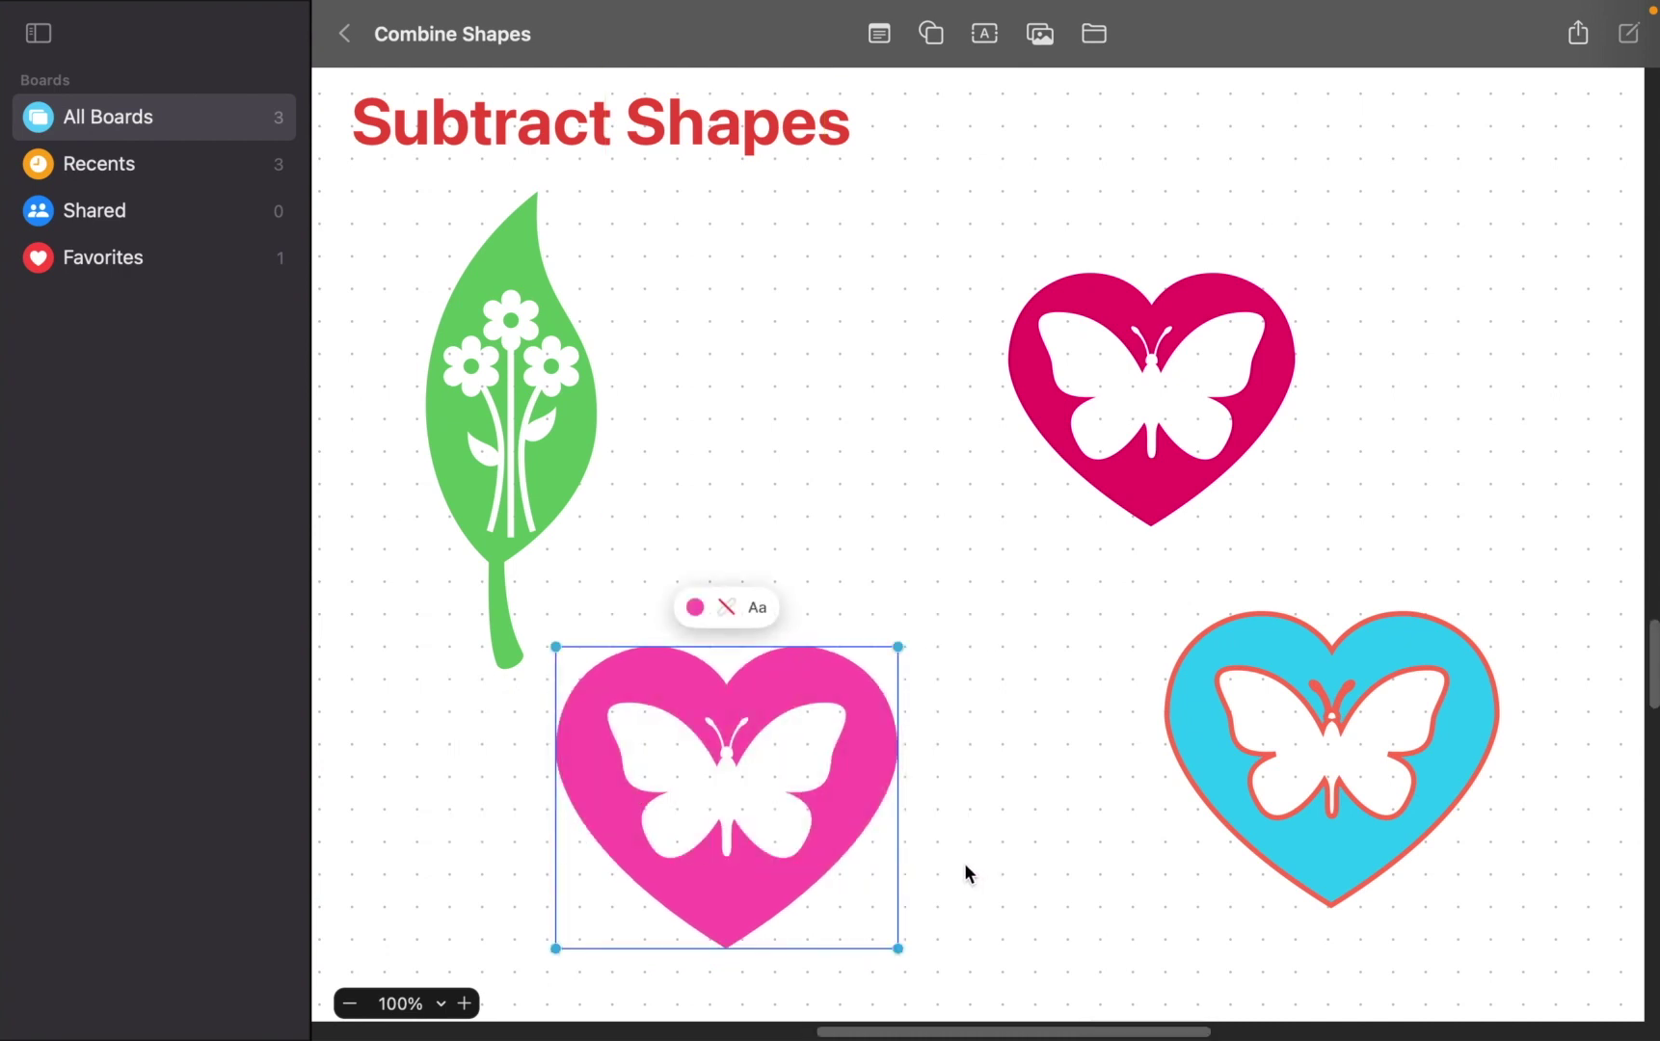
pyautogui.click(725, 607)
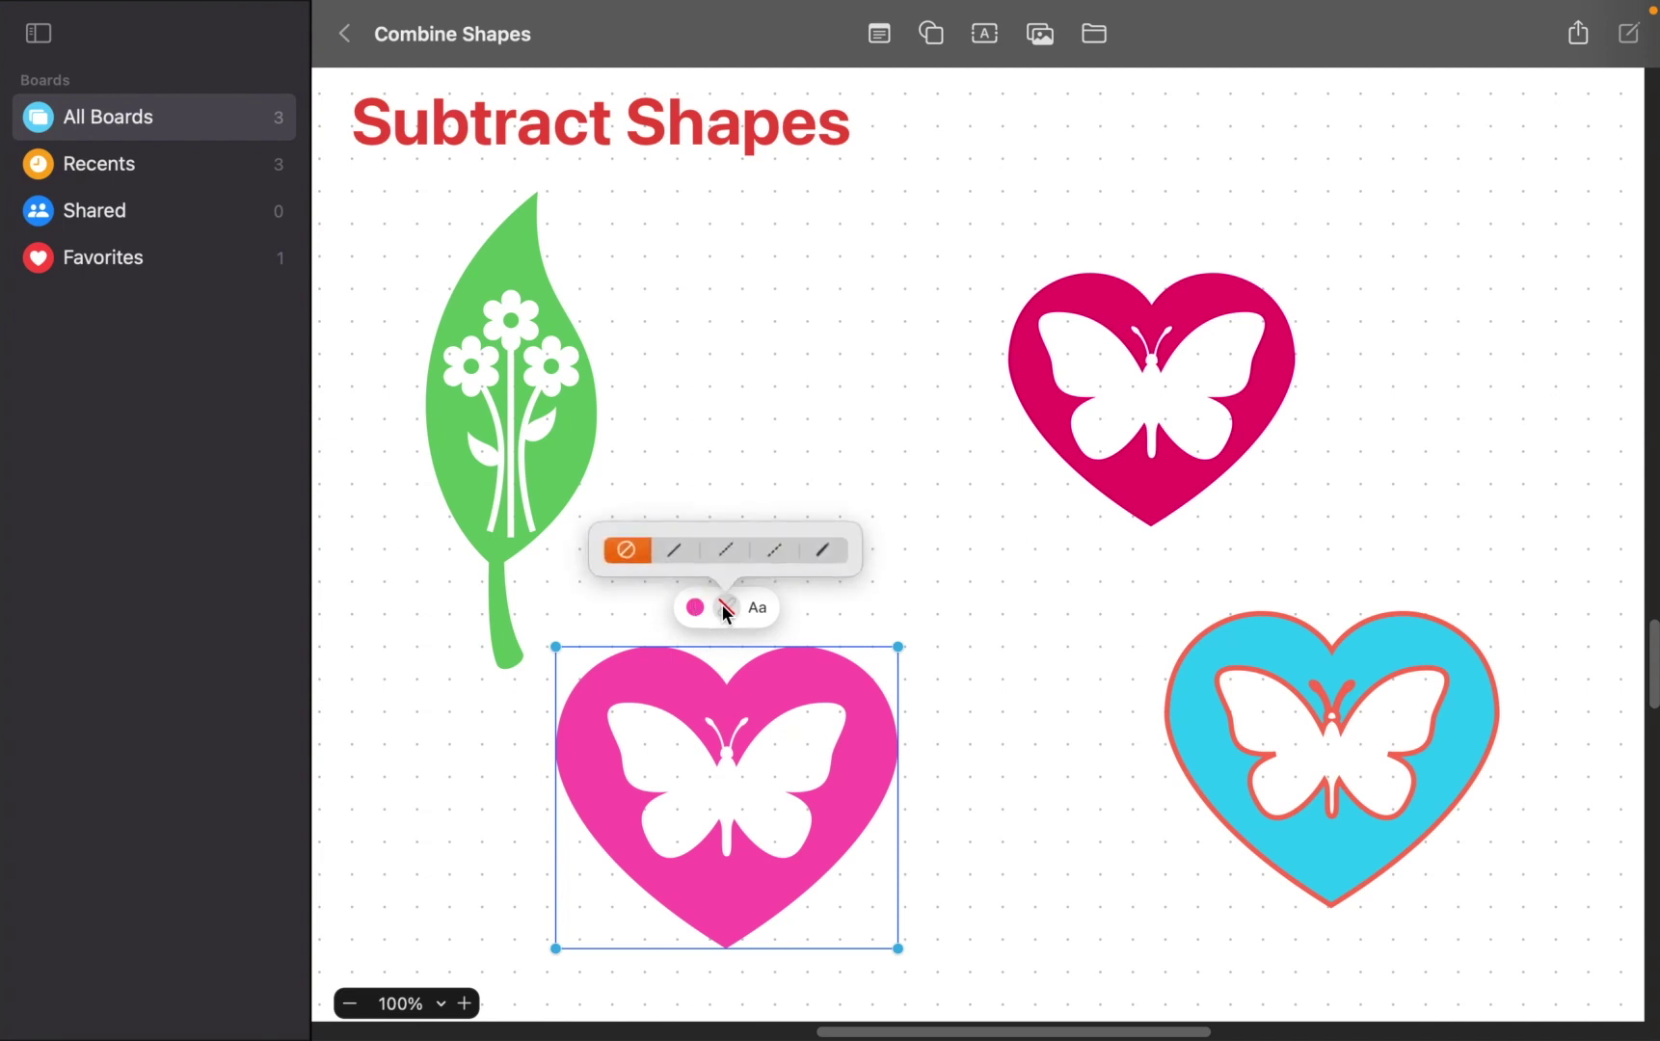
pyautogui.click(676, 552)
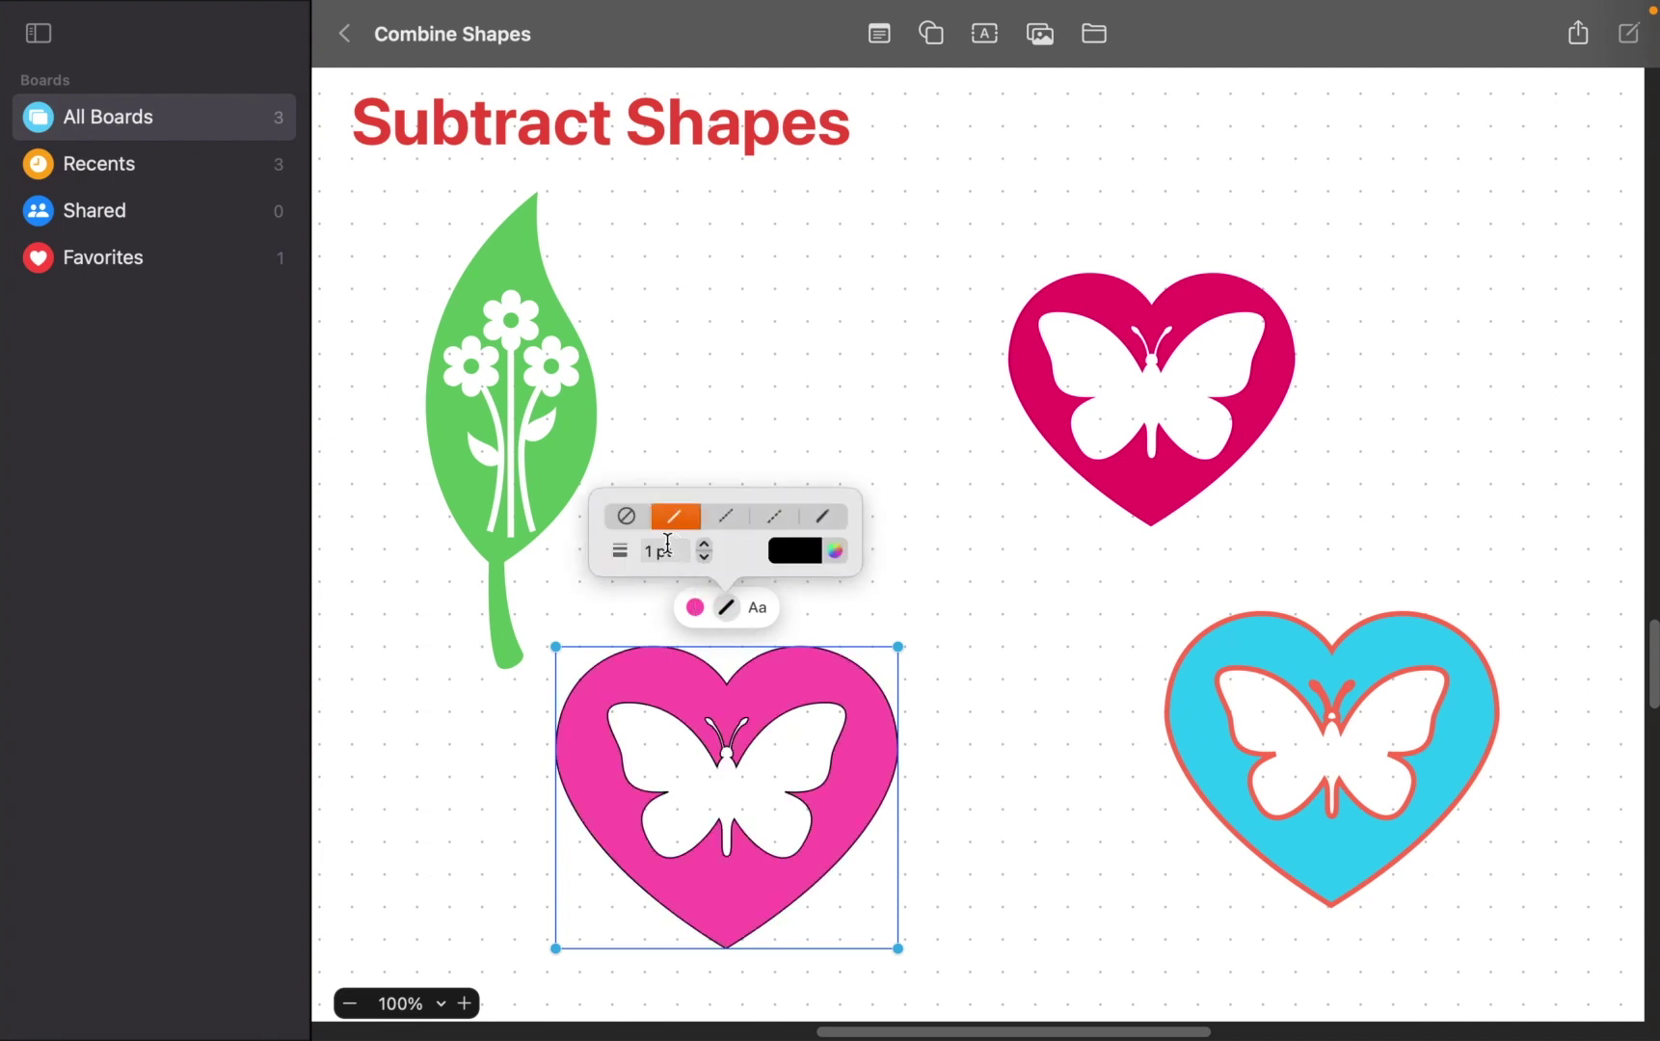
pyautogui.click(704, 545)
pyautogui.click(705, 545)
pyautogui.click(705, 545)
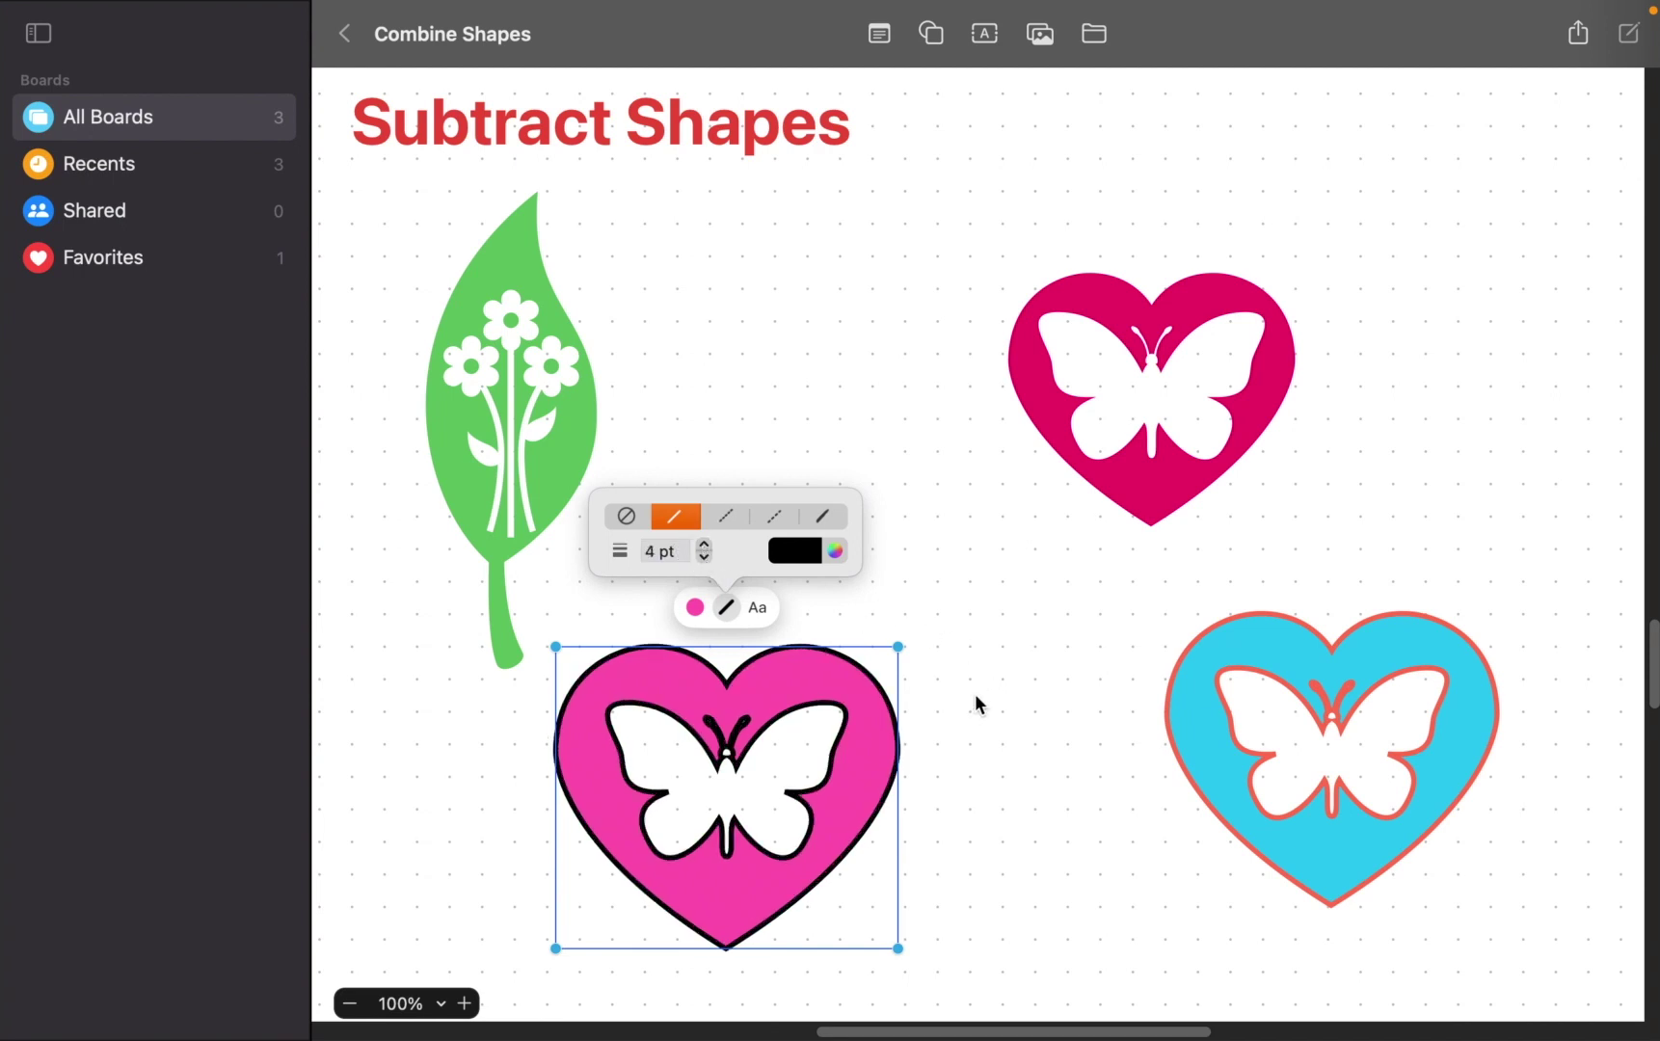
pyautogui.click(833, 552)
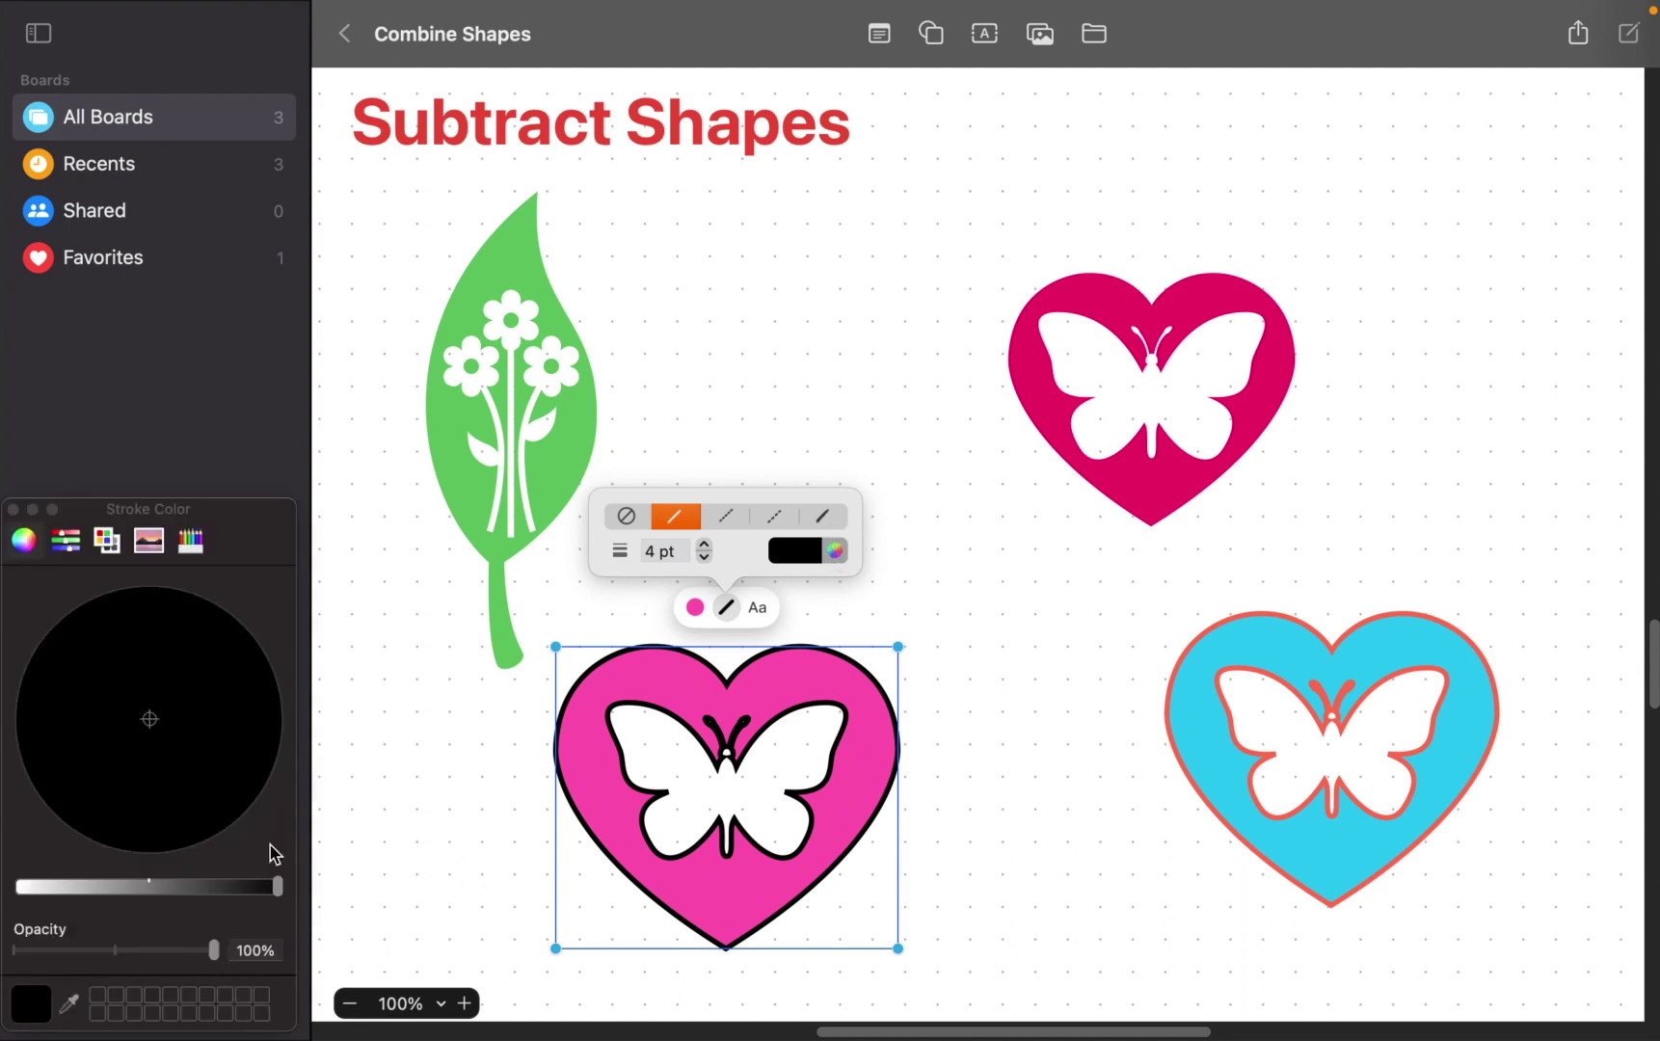
pyautogui.click(148, 884)
pyautogui.moveTo(148, 884)
pyautogui.mouseDown()
pyautogui.moveTo(55, 887)
pyautogui.moveTo(195, 887)
pyautogui.moveTo(56, 887)
pyautogui.mouseUp()
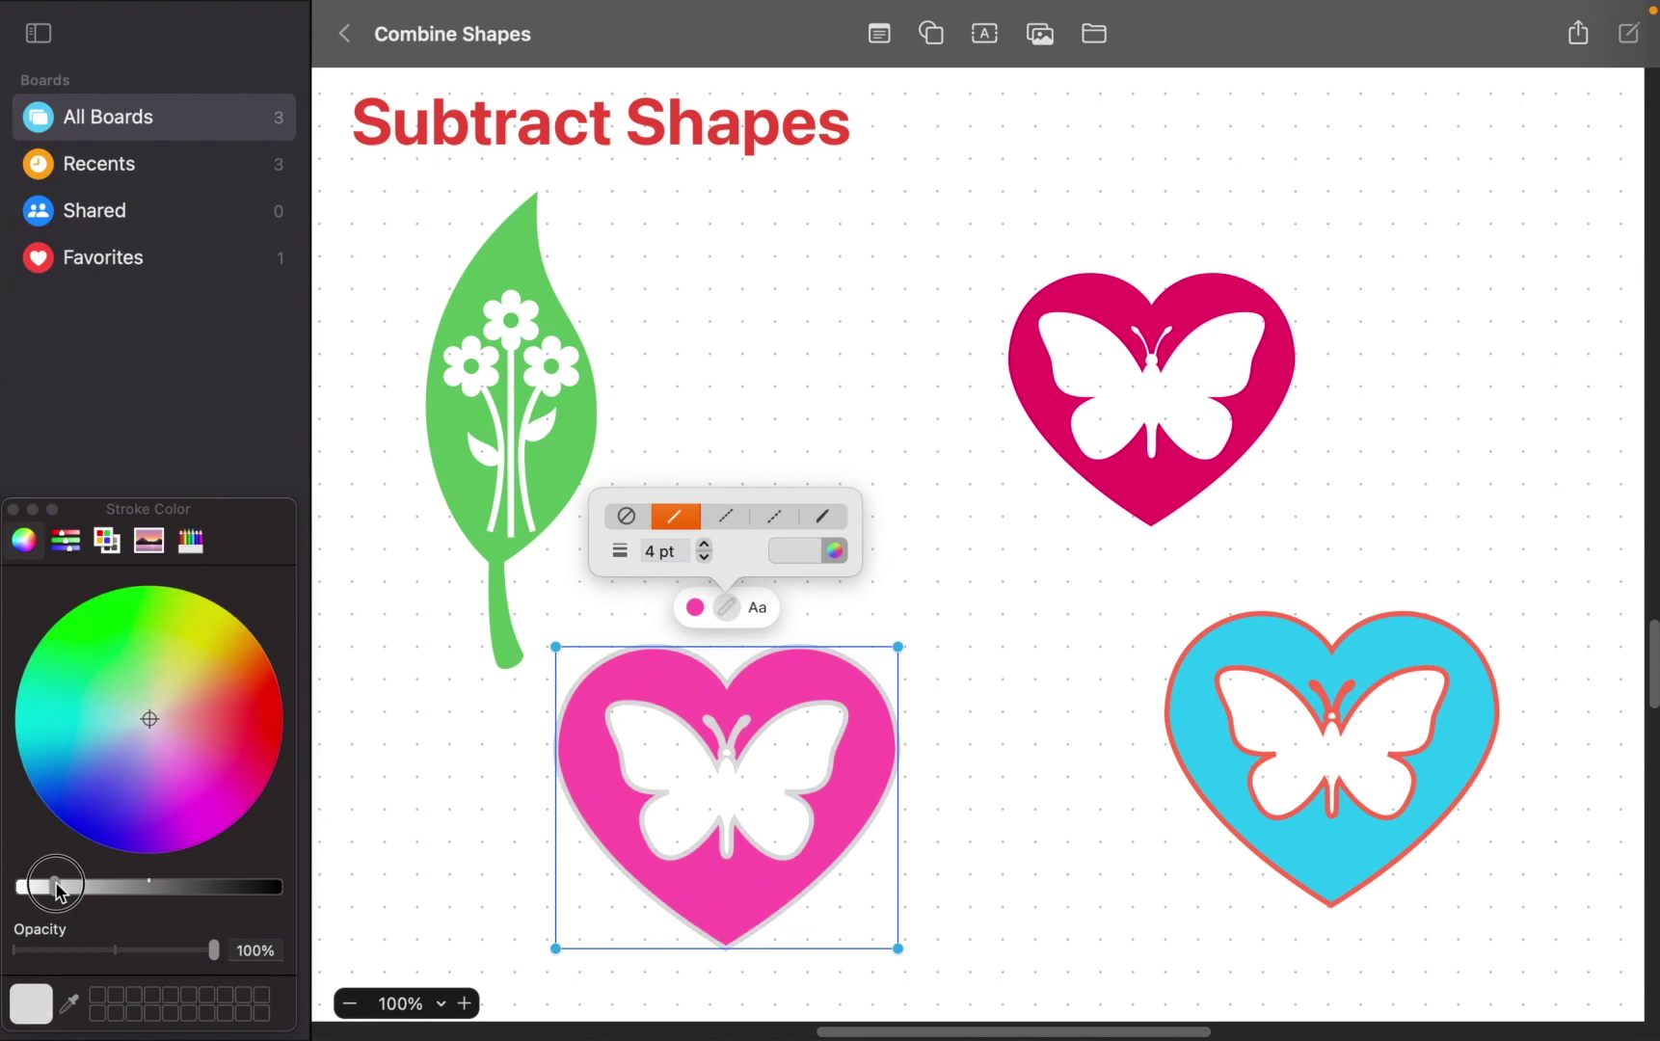
pyautogui.moveTo(144, 718)
pyautogui.mouseDown()
pyautogui.moveTo(99, 837)
pyautogui.moveTo(84, 772)
pyautogui.moveTo(138, 692)
pyautogui.moveTo(219, 693)
pyautogui.moveTo(238, 725)
pyautogui.moveTo(217, 793)
pyautogui.moveTo(193, 816)
pyautogui.moveTo(176, 765)
pyautogui.moveTo(199, 692)
pyautogui.moveTo(188, 659)
pyautogui.moveTo(144, 658)
pyautogui.moveTo(106, 701)
pyautogui.moveTo(86, 736)
pyautogui.moveTo(89, 791)
pyautogui.mouseUp()
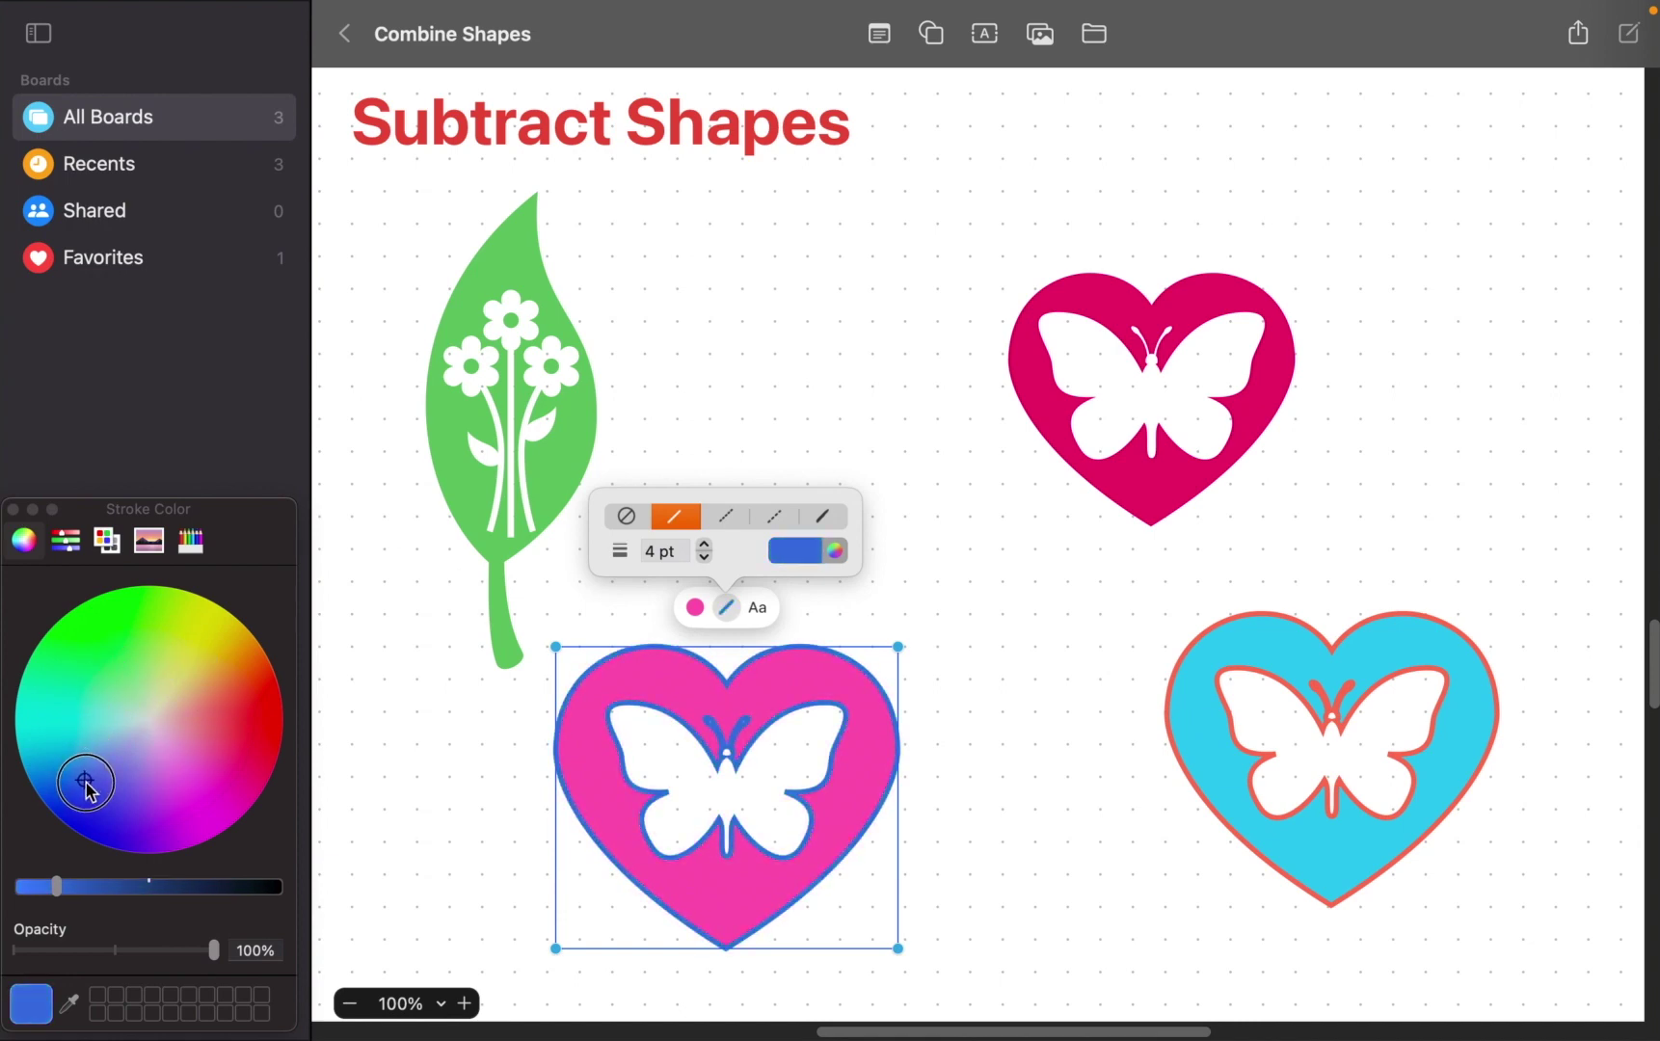
pyautogui.click(1049, 846)
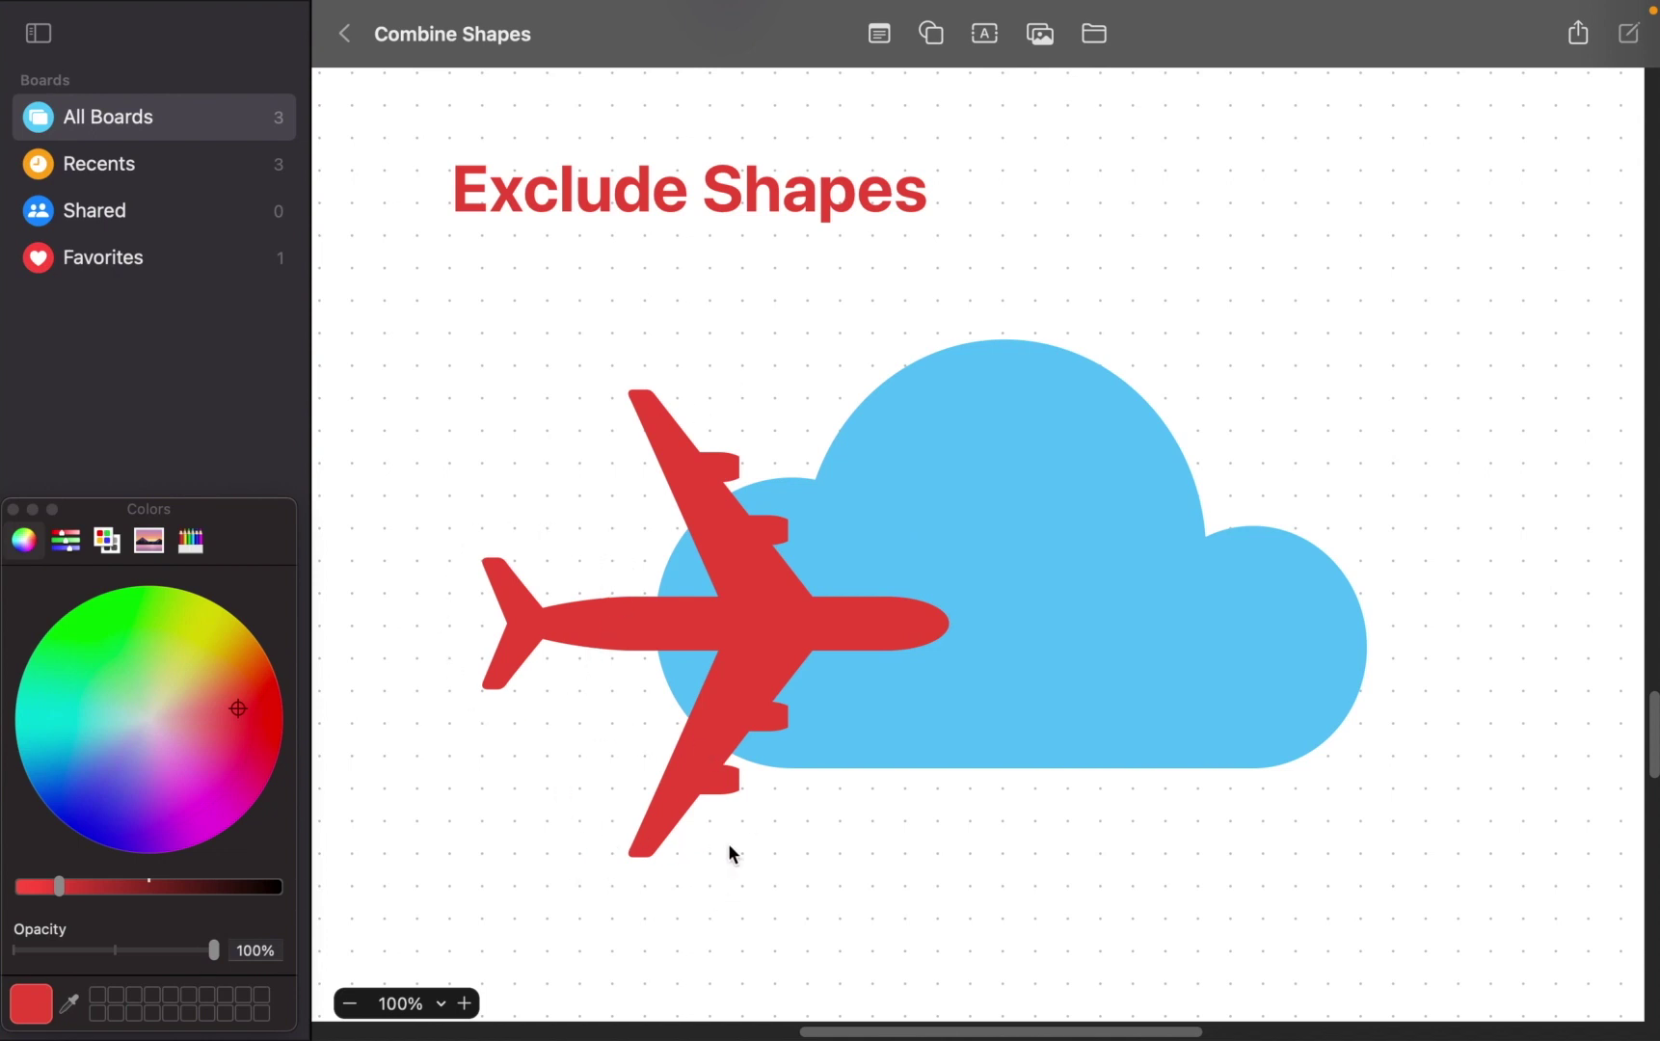
# - Apply Exclude Shapes to the red airplane and blue cloud, cutting away their overlap
pyautogui.moveTo(512, 323); pyautogui.dragTo(1273, 810)
pyautogui.moveTo(398, 5)
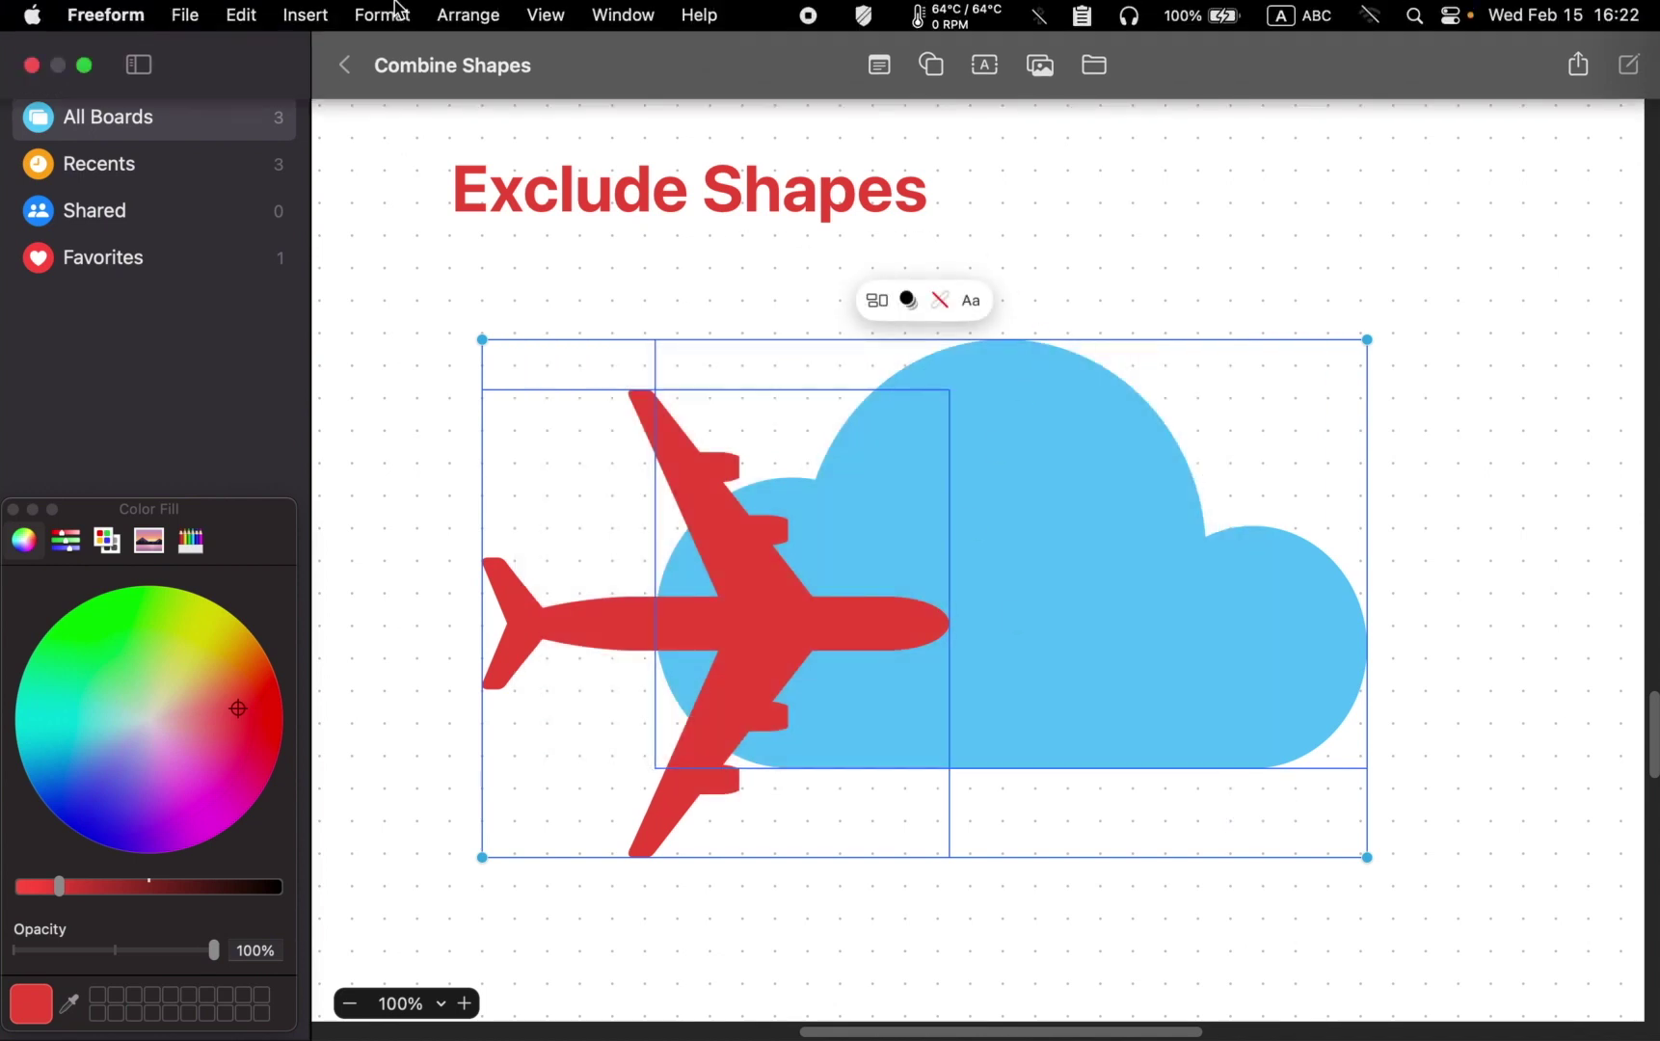
pyautogui.click(381, 15)
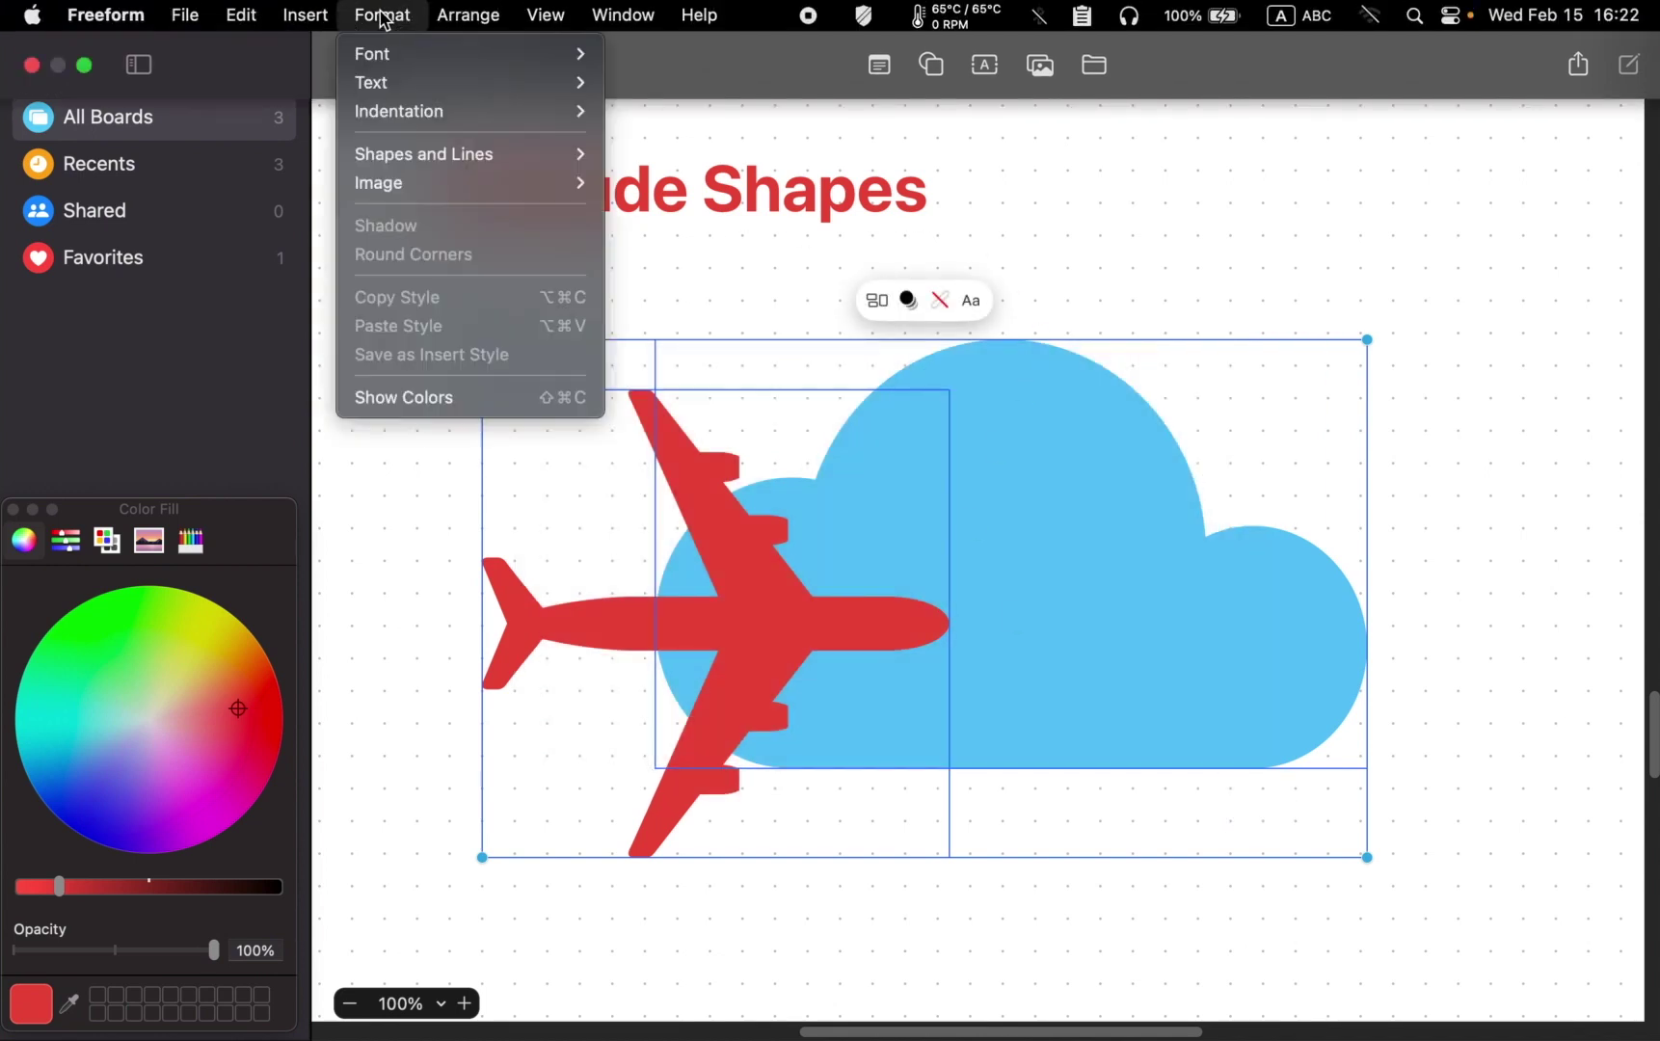
pyautogui.moveTo(440, 164)
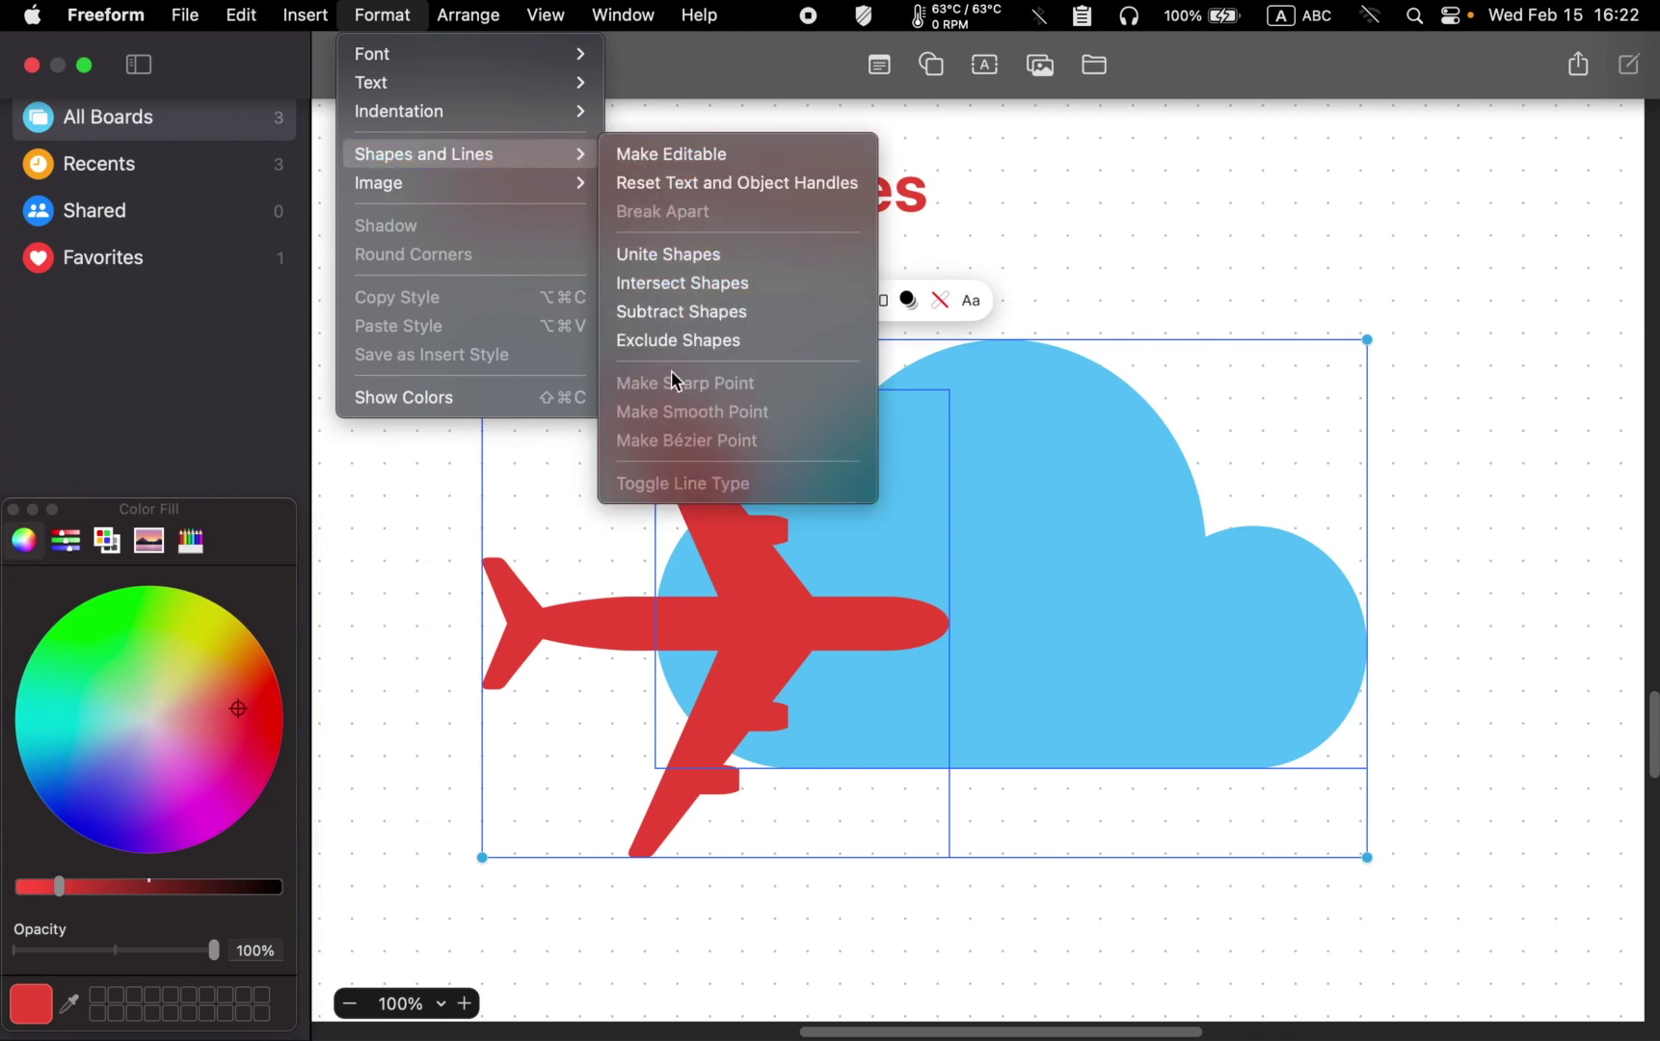
pyautogui.click(679, 342)
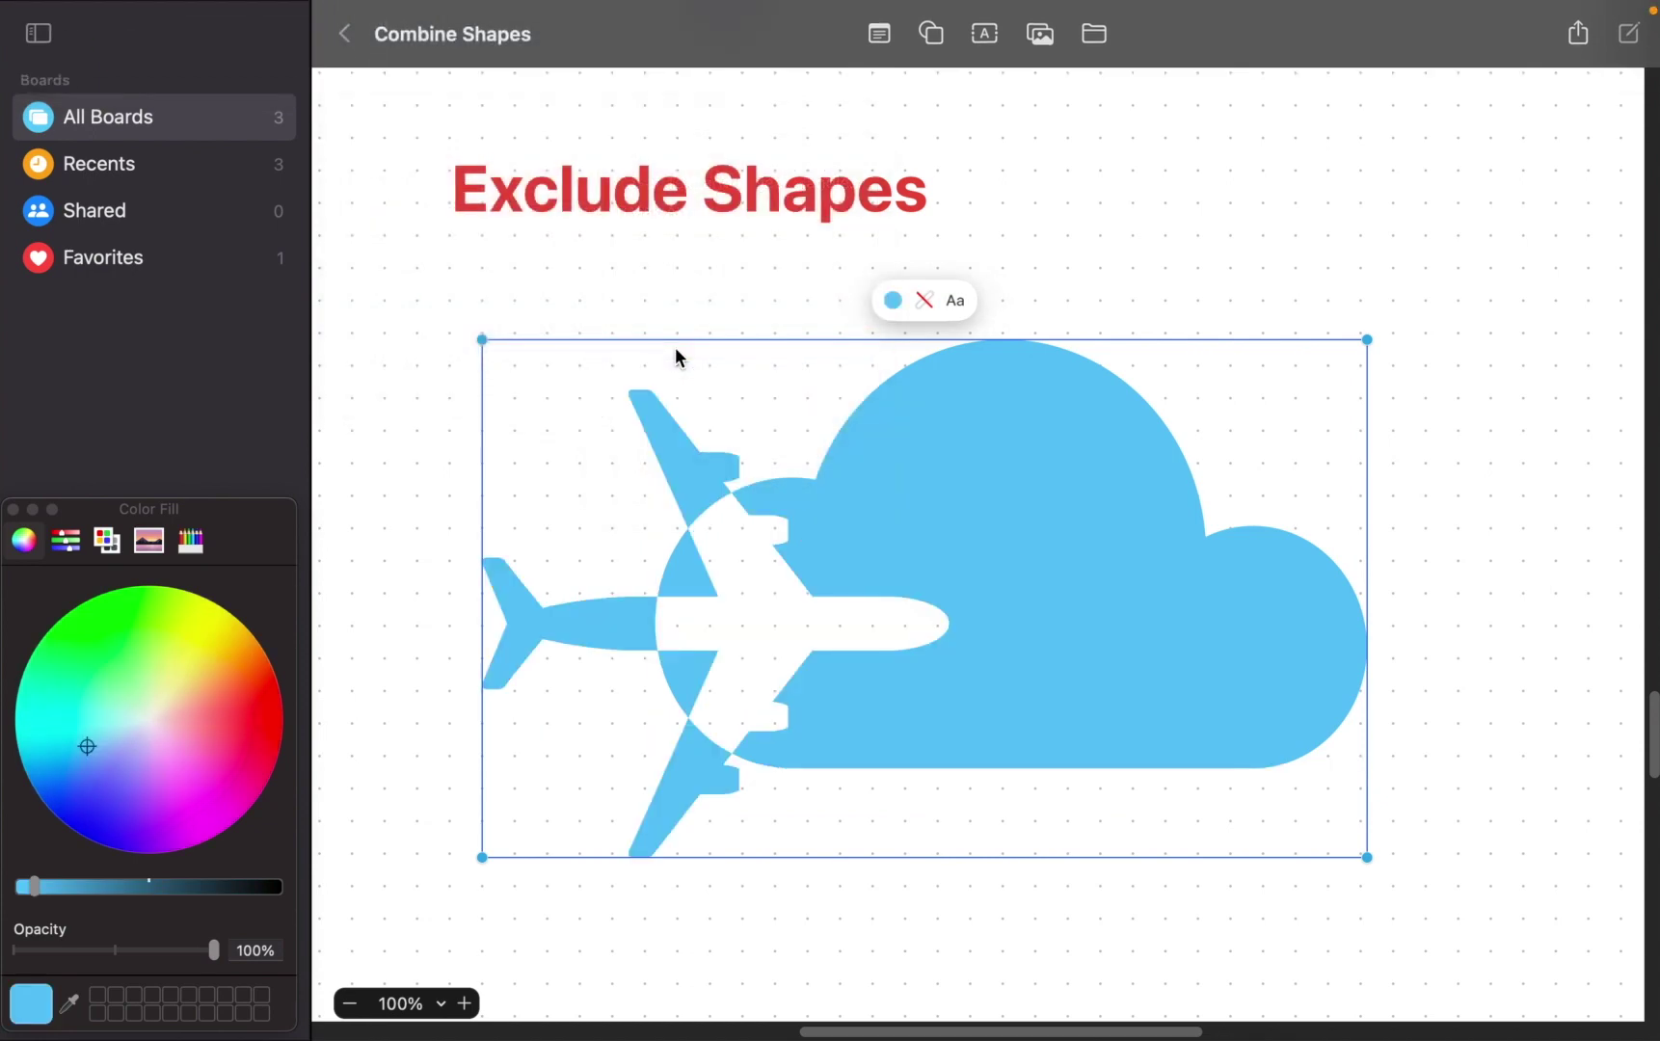
pyautogui.click(1517, 603)
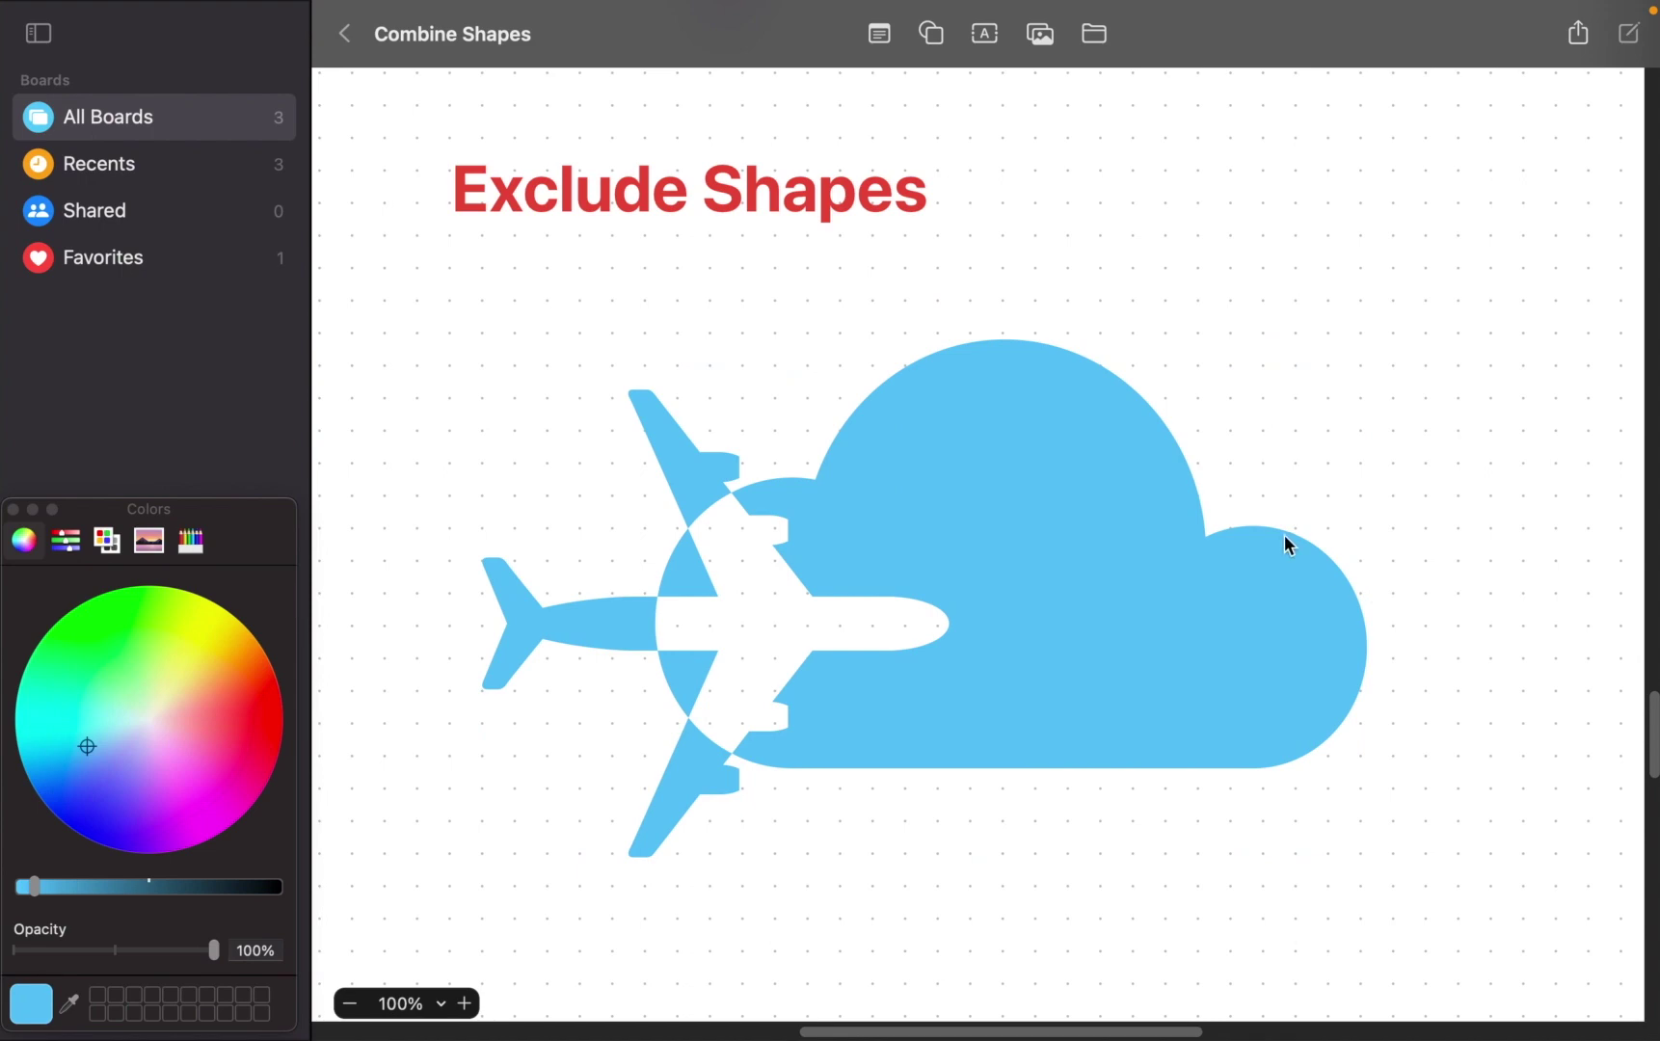
# - Scroll down to the pear-and-cherry Excluded and Subtracted examples
pyautogui.scroll(-10, 1284, 540)
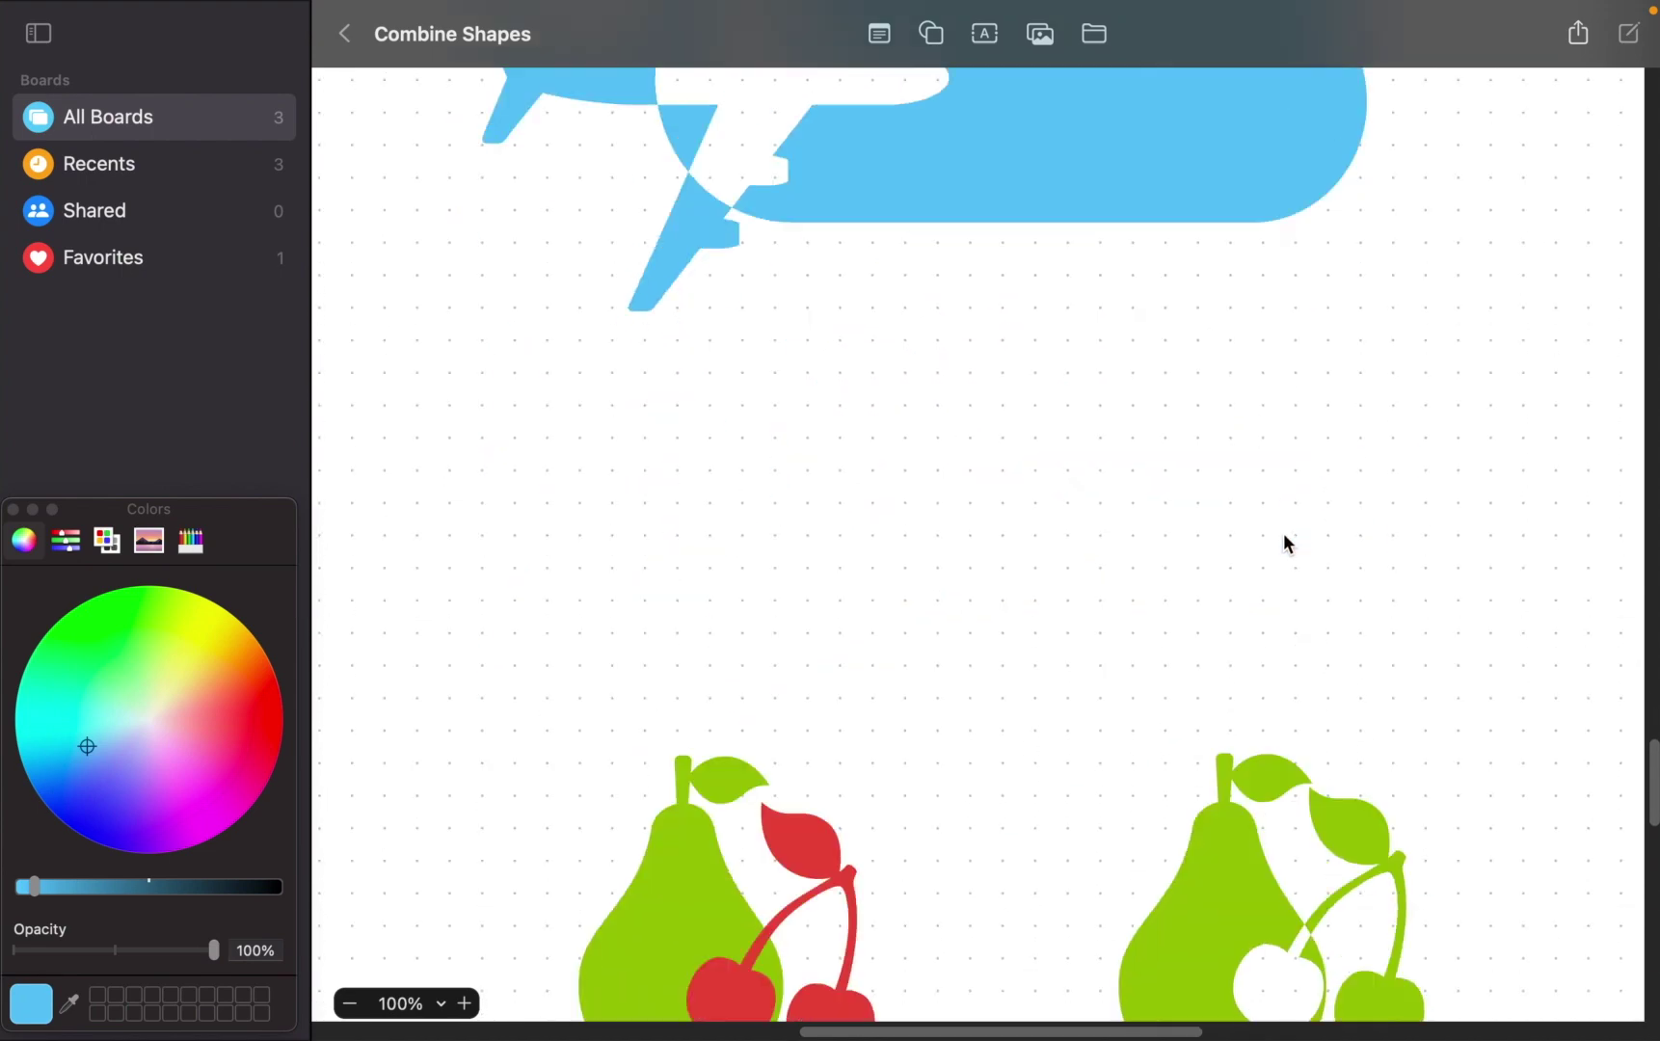
pyautogui.scroll(-5, 1284, 535)
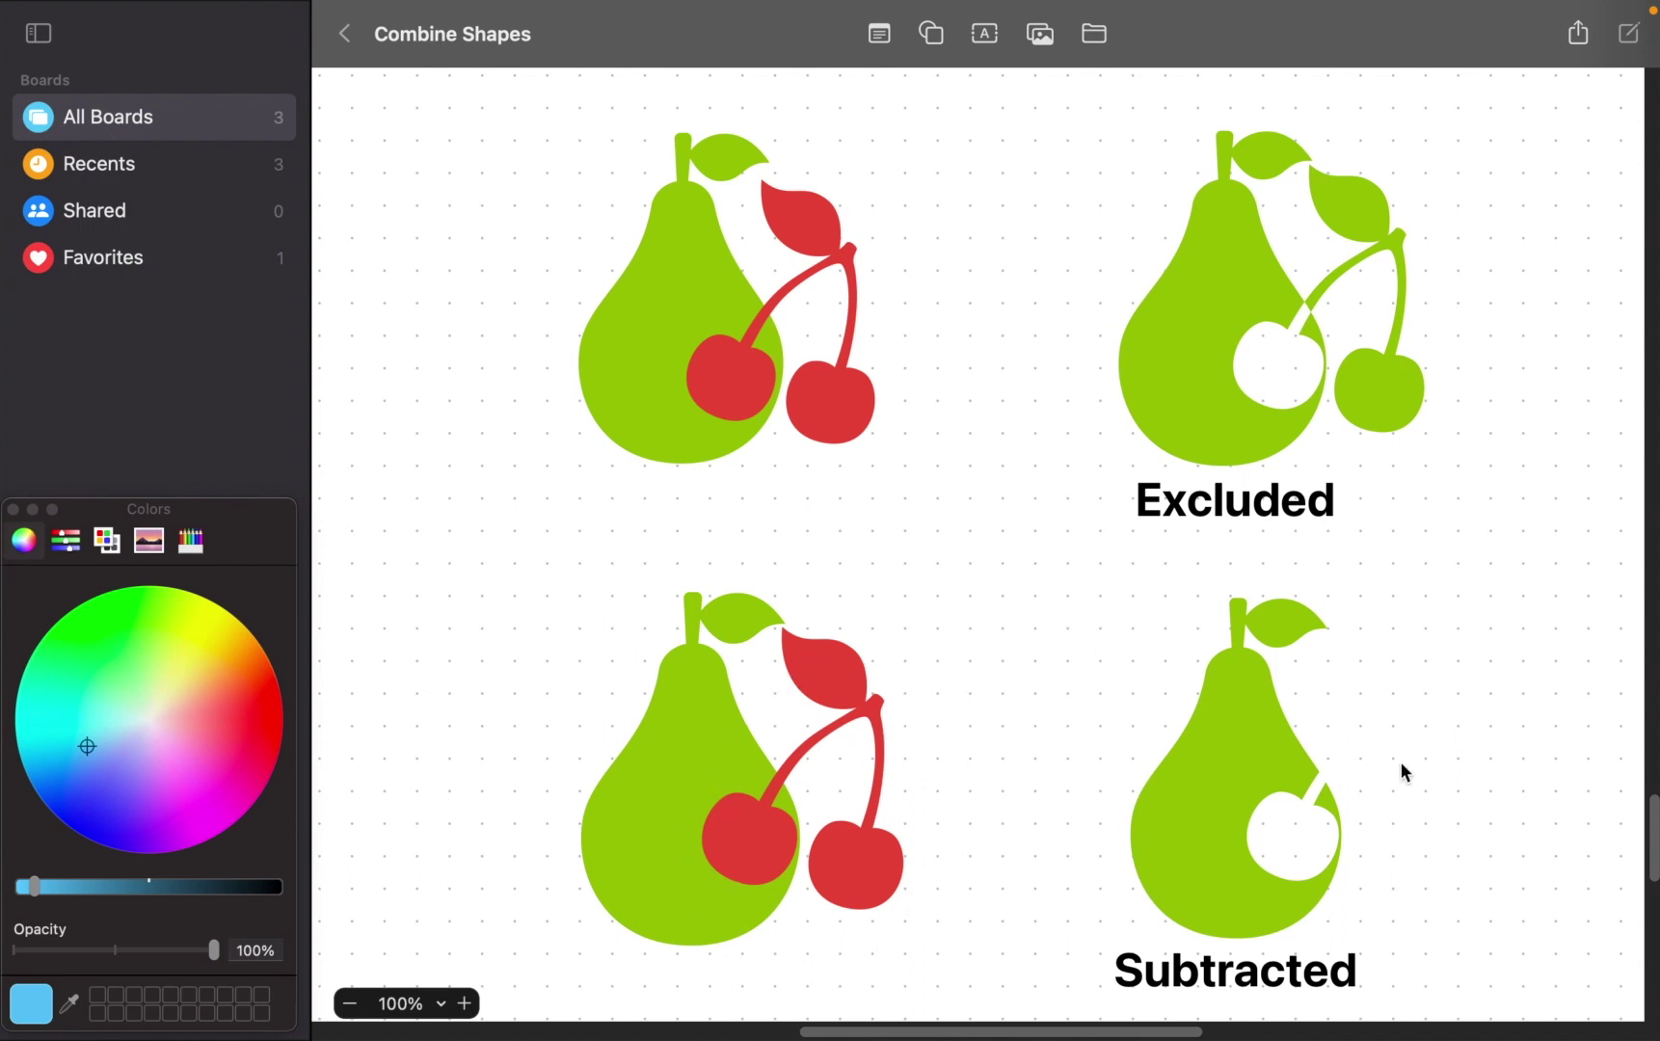
pyautogui.scroll(-1, 1343, 690)
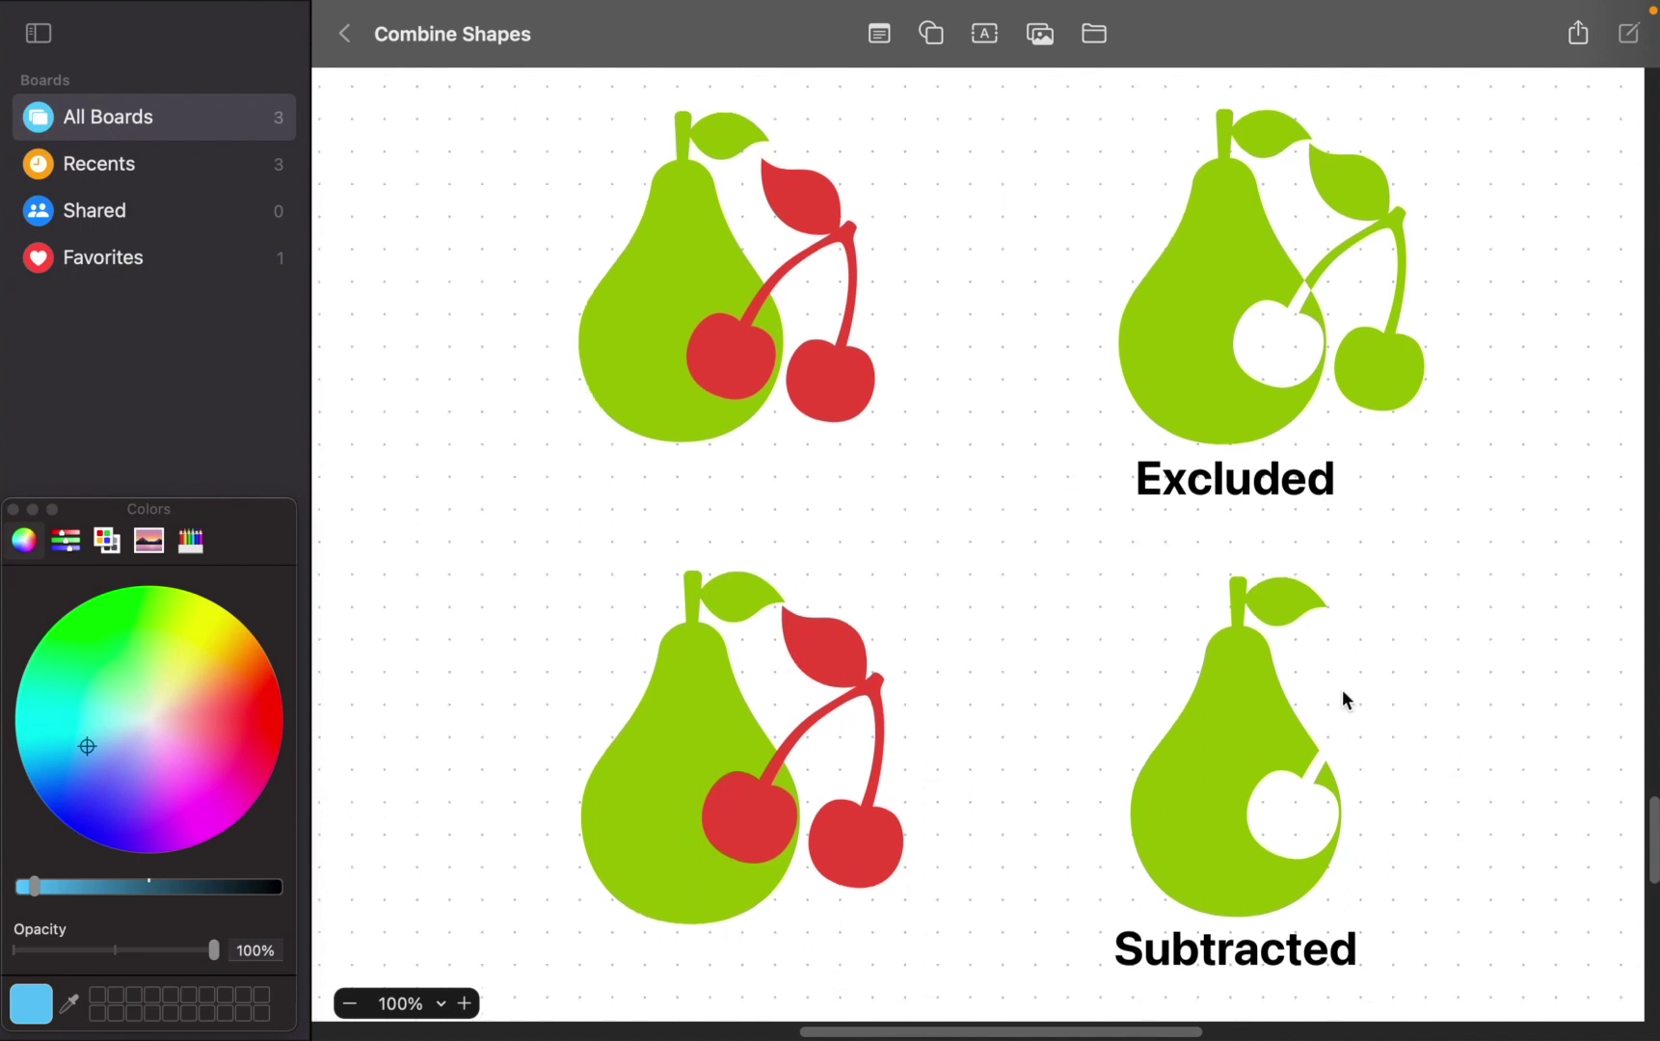